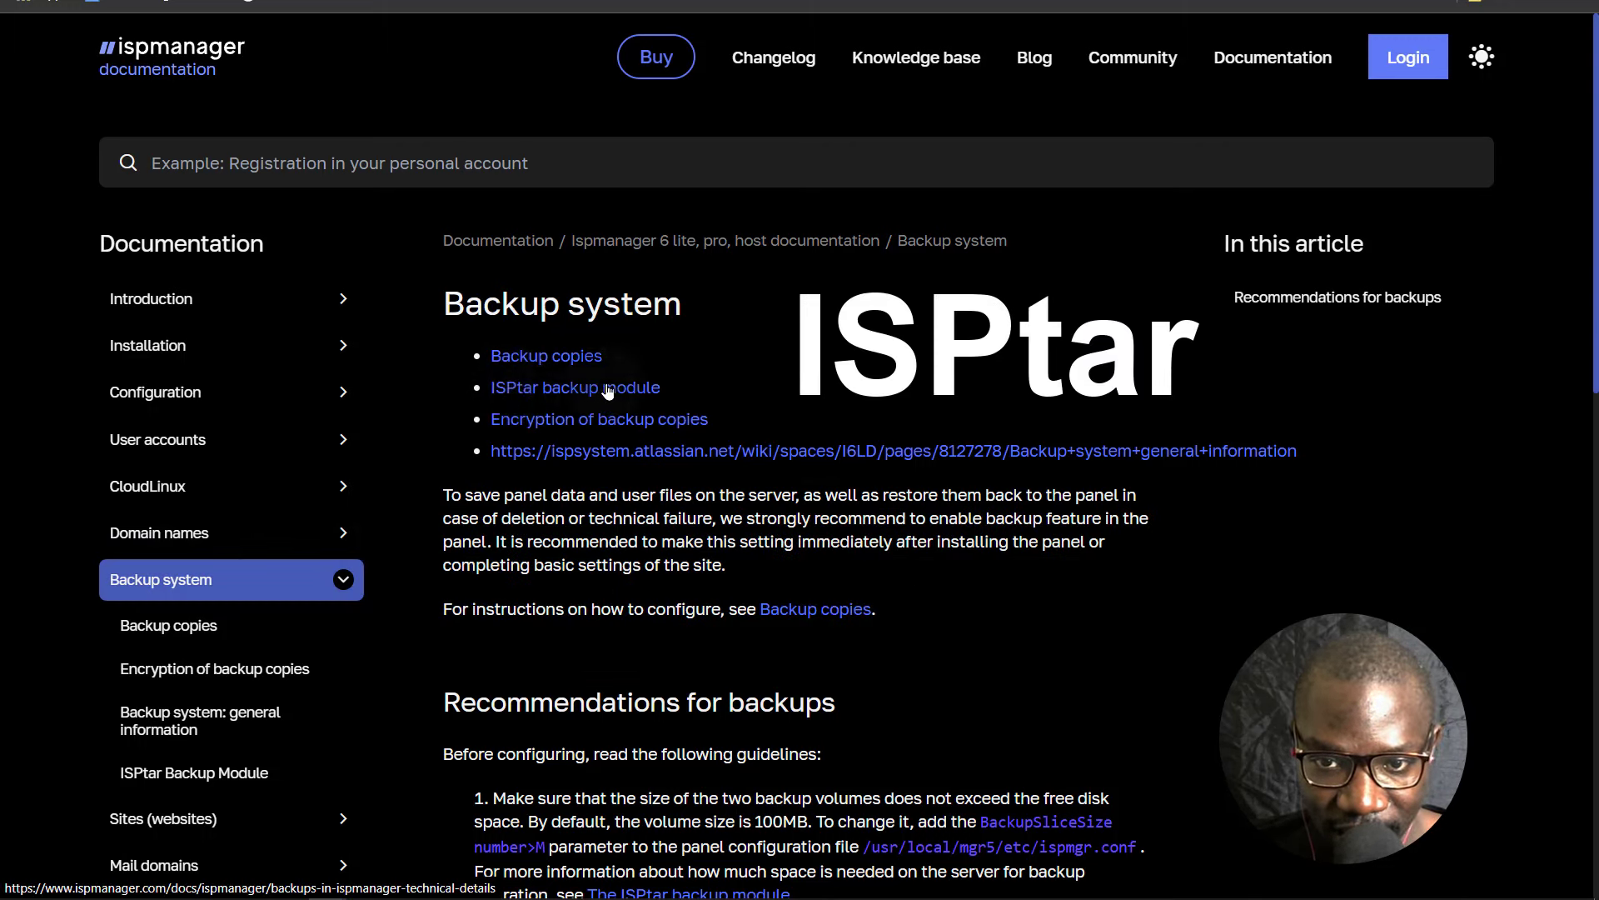
Step: Open the ISPtar backup module article and read its storage format, architecture, disk space control, errors and conversion sections
left_click(533, 391)
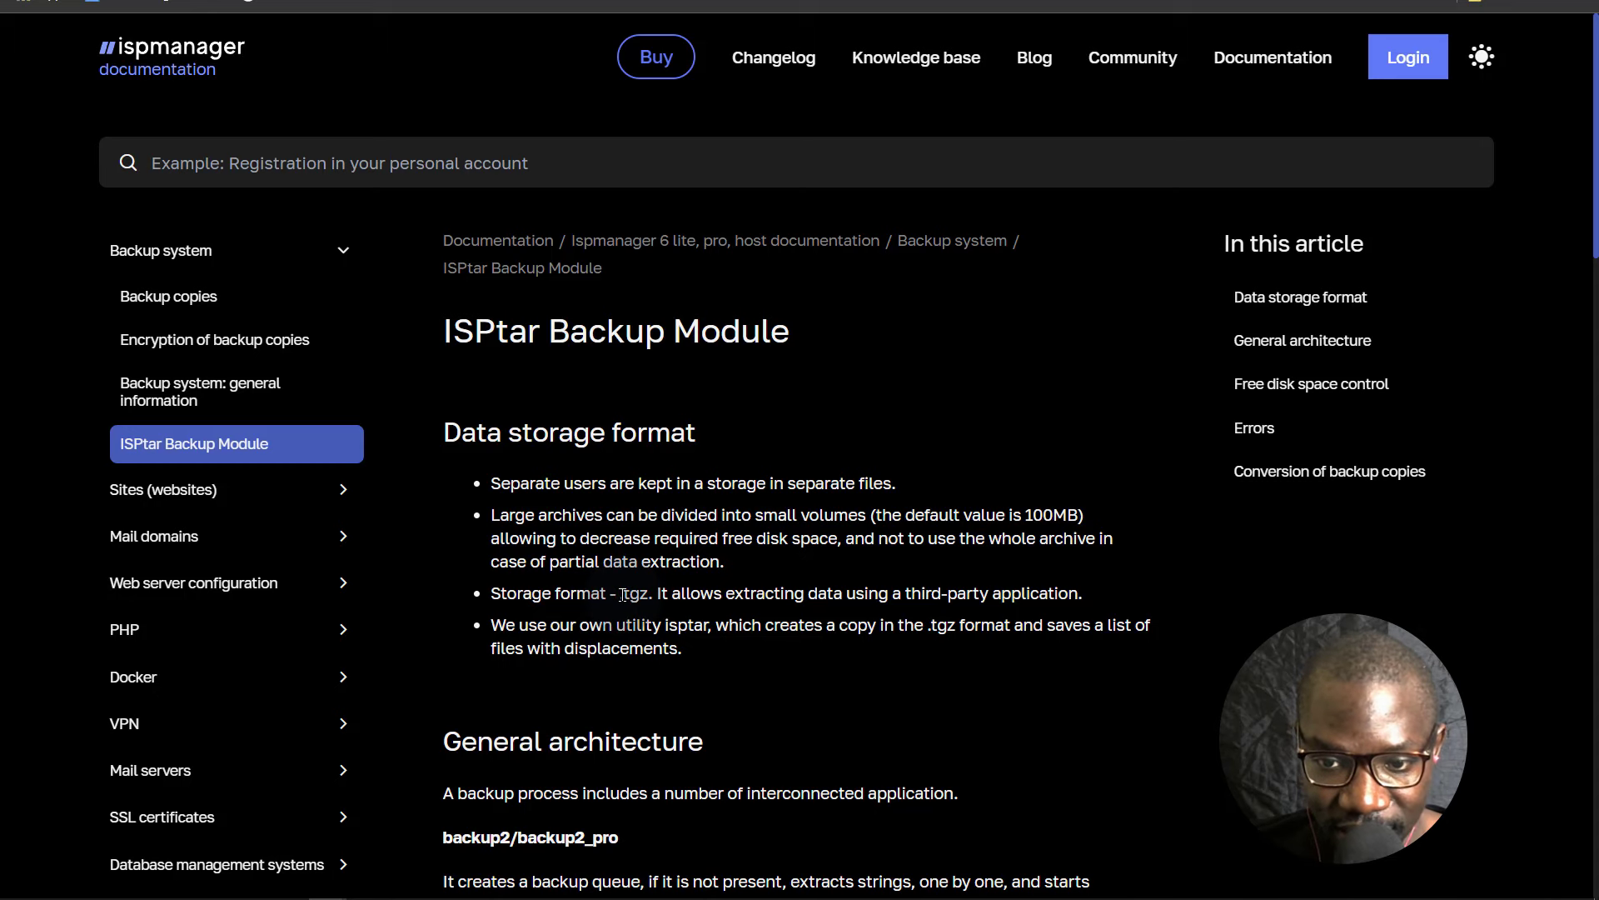
scroll(623, 595, "down", 1)
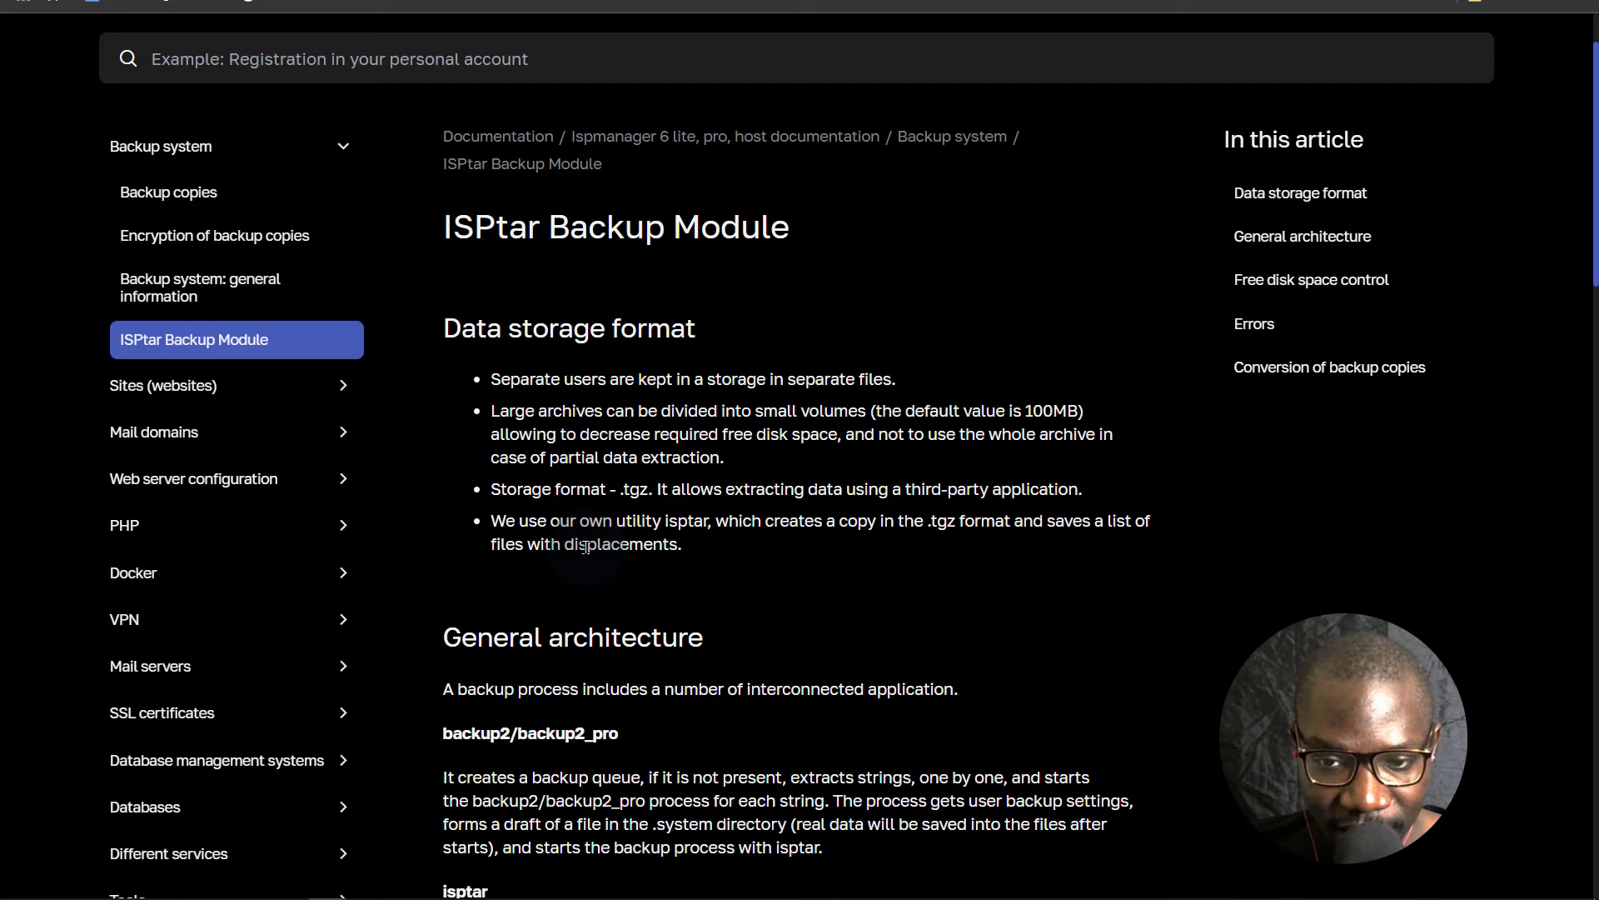
scroll(654, 579, "down", 4)
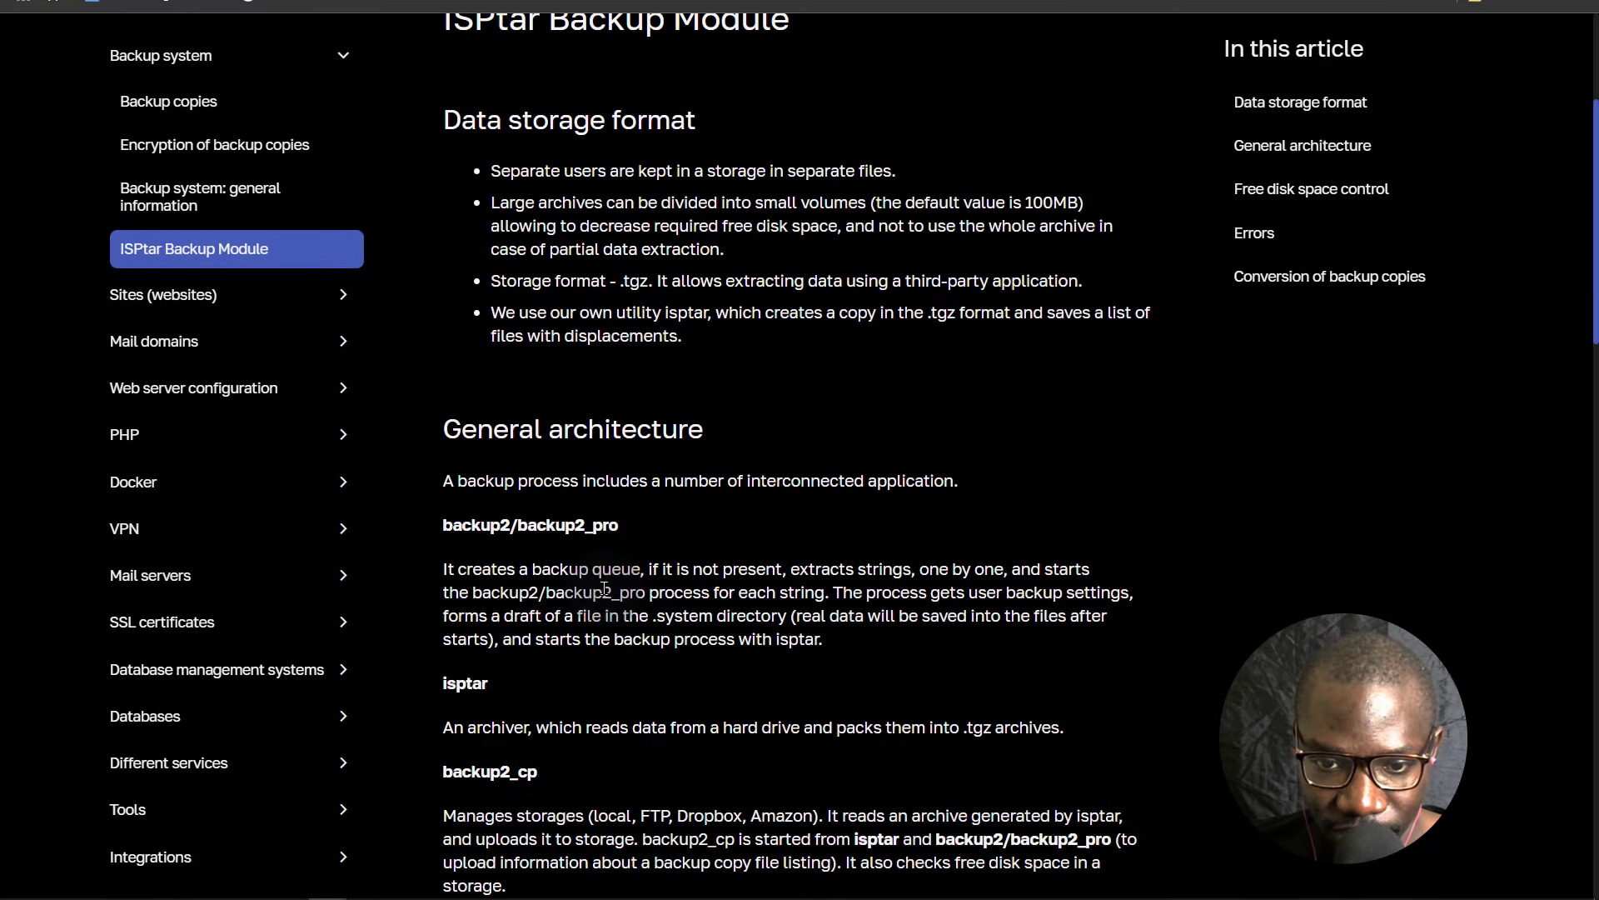
scroll(455, 502, "down", 18)
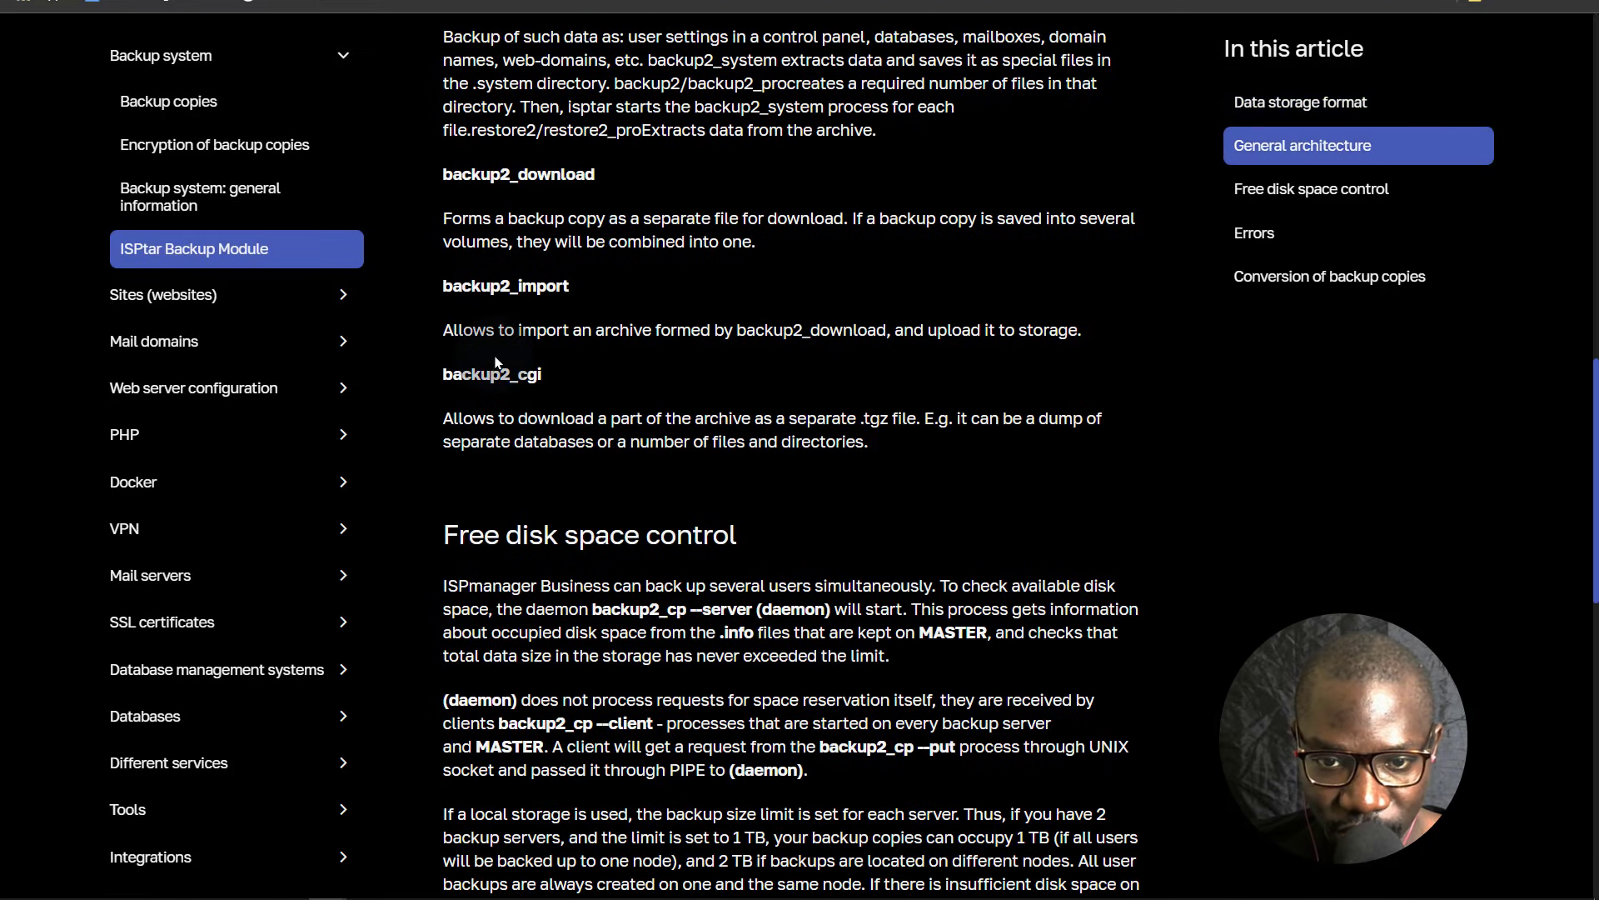
scroll(505, 552, "down", 1)
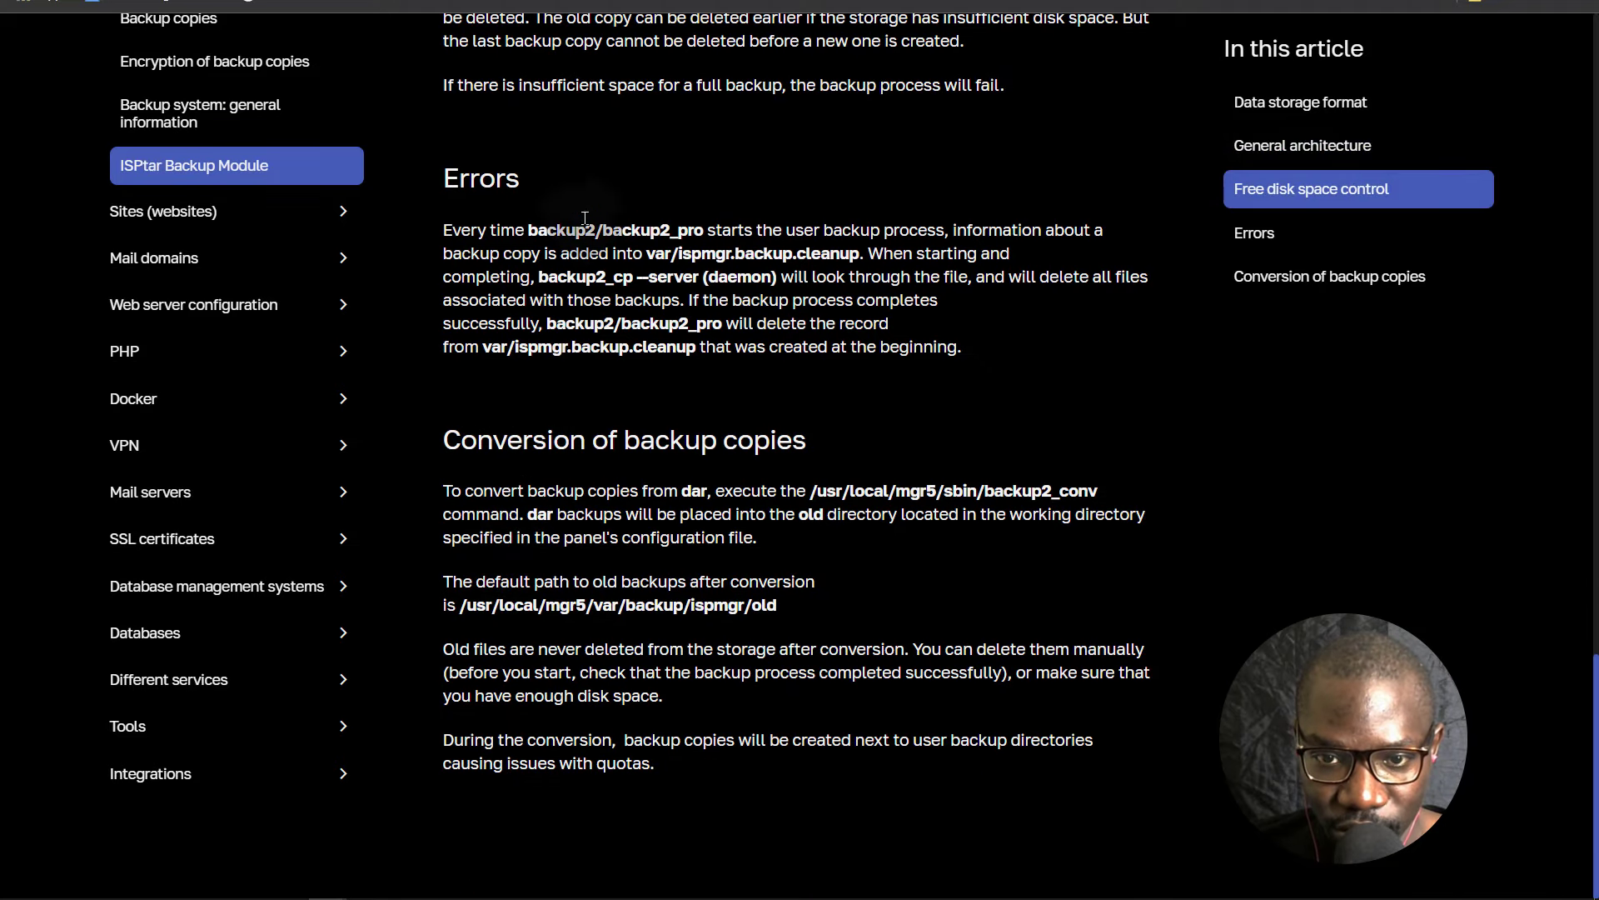
scroll(593, 635, "up", 6)
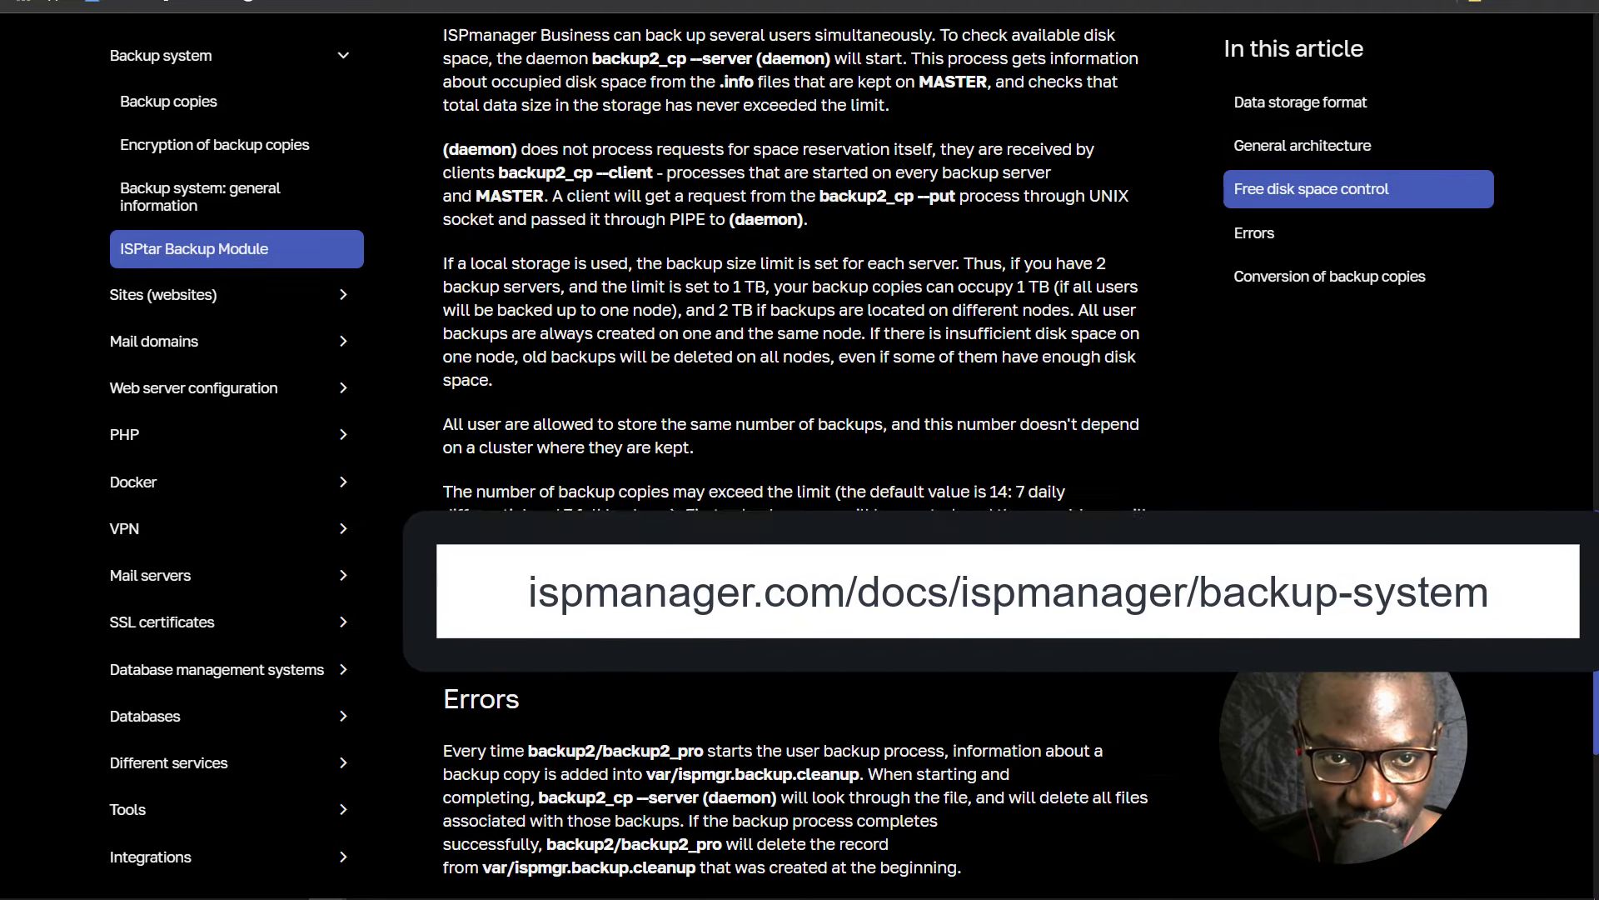
scroll(356, 458, "up", 3)
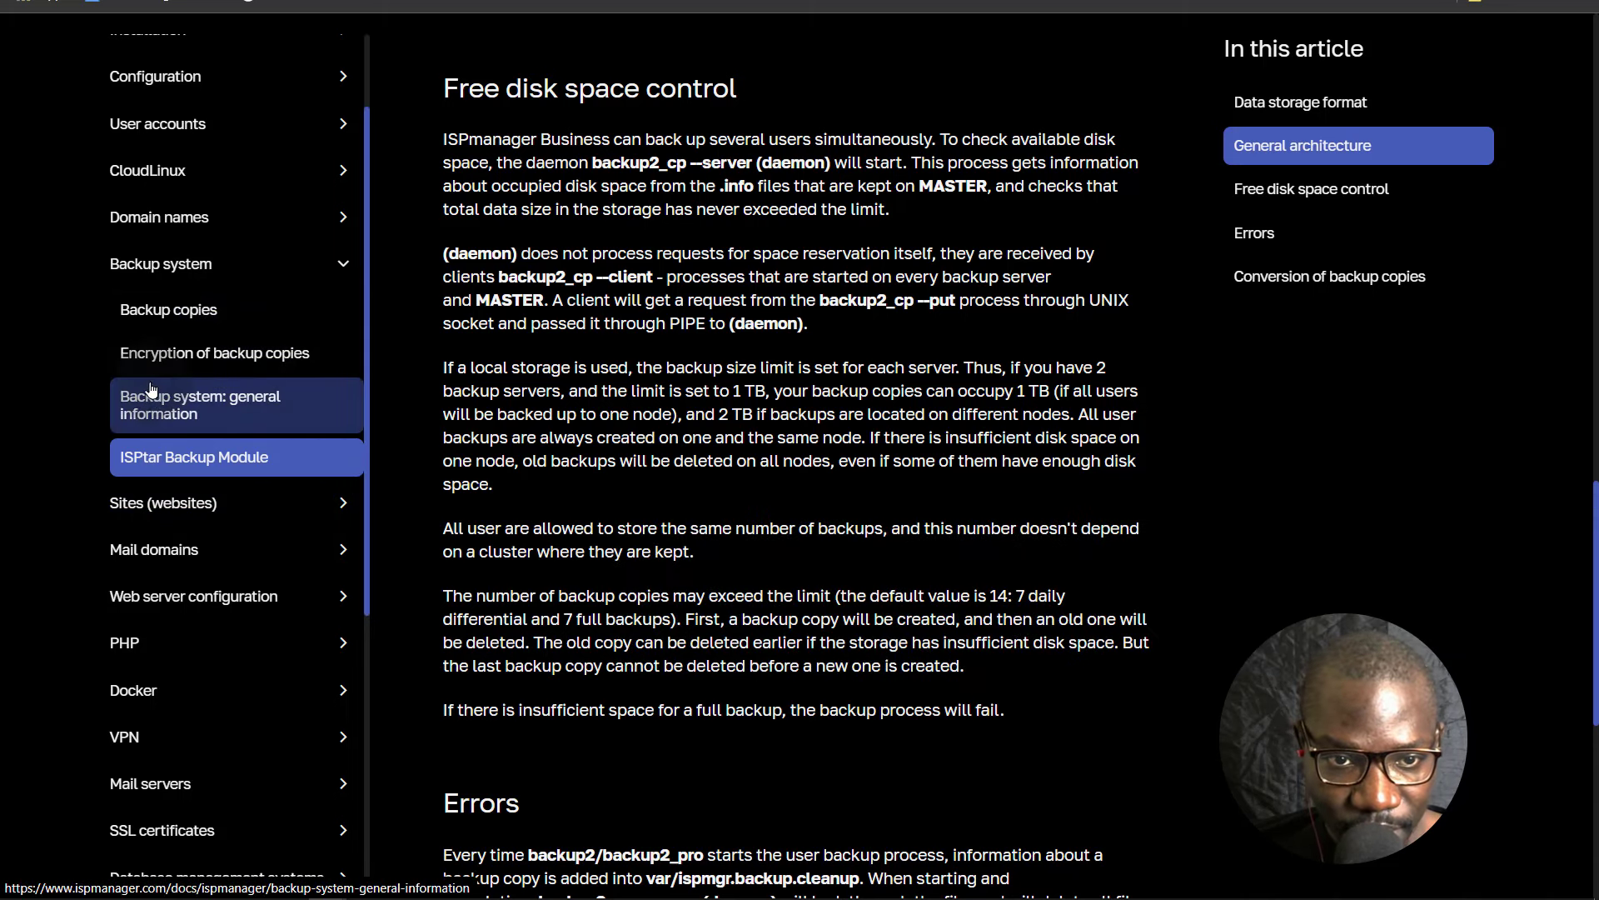
Step: Open the Backup copies article and review the external storage options, backup schedule settings, restoring and downloading instructions
left_click(179, 311)
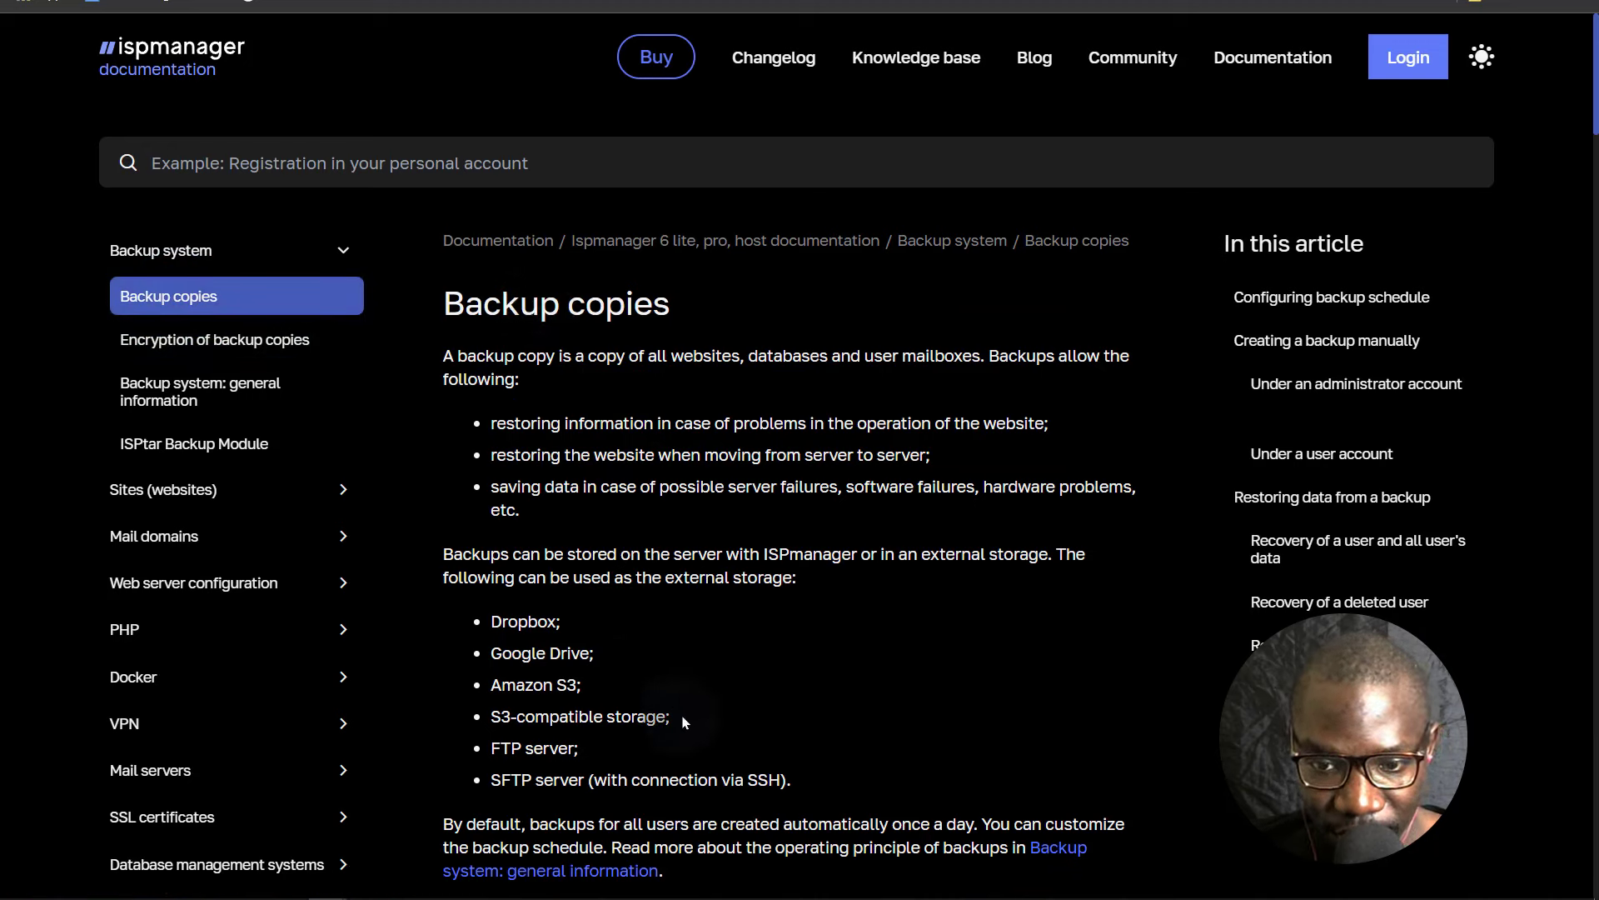
scroll(624, 714, "down", 1)
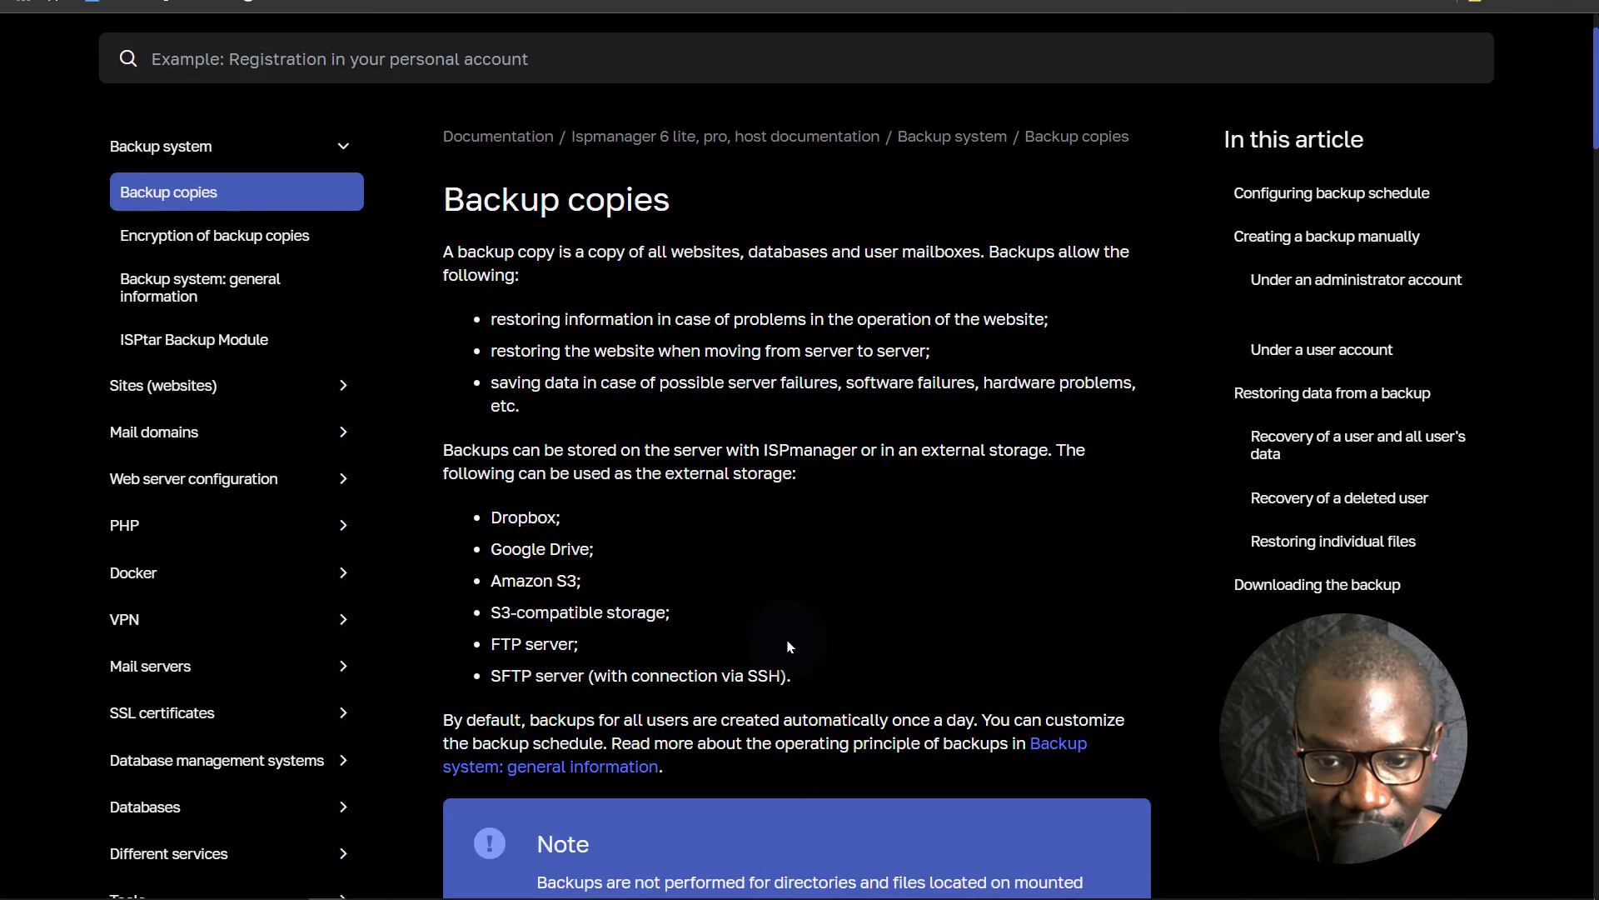
scroll(789, 646, "down", 4)
scroll(683, 599, "up", 2)
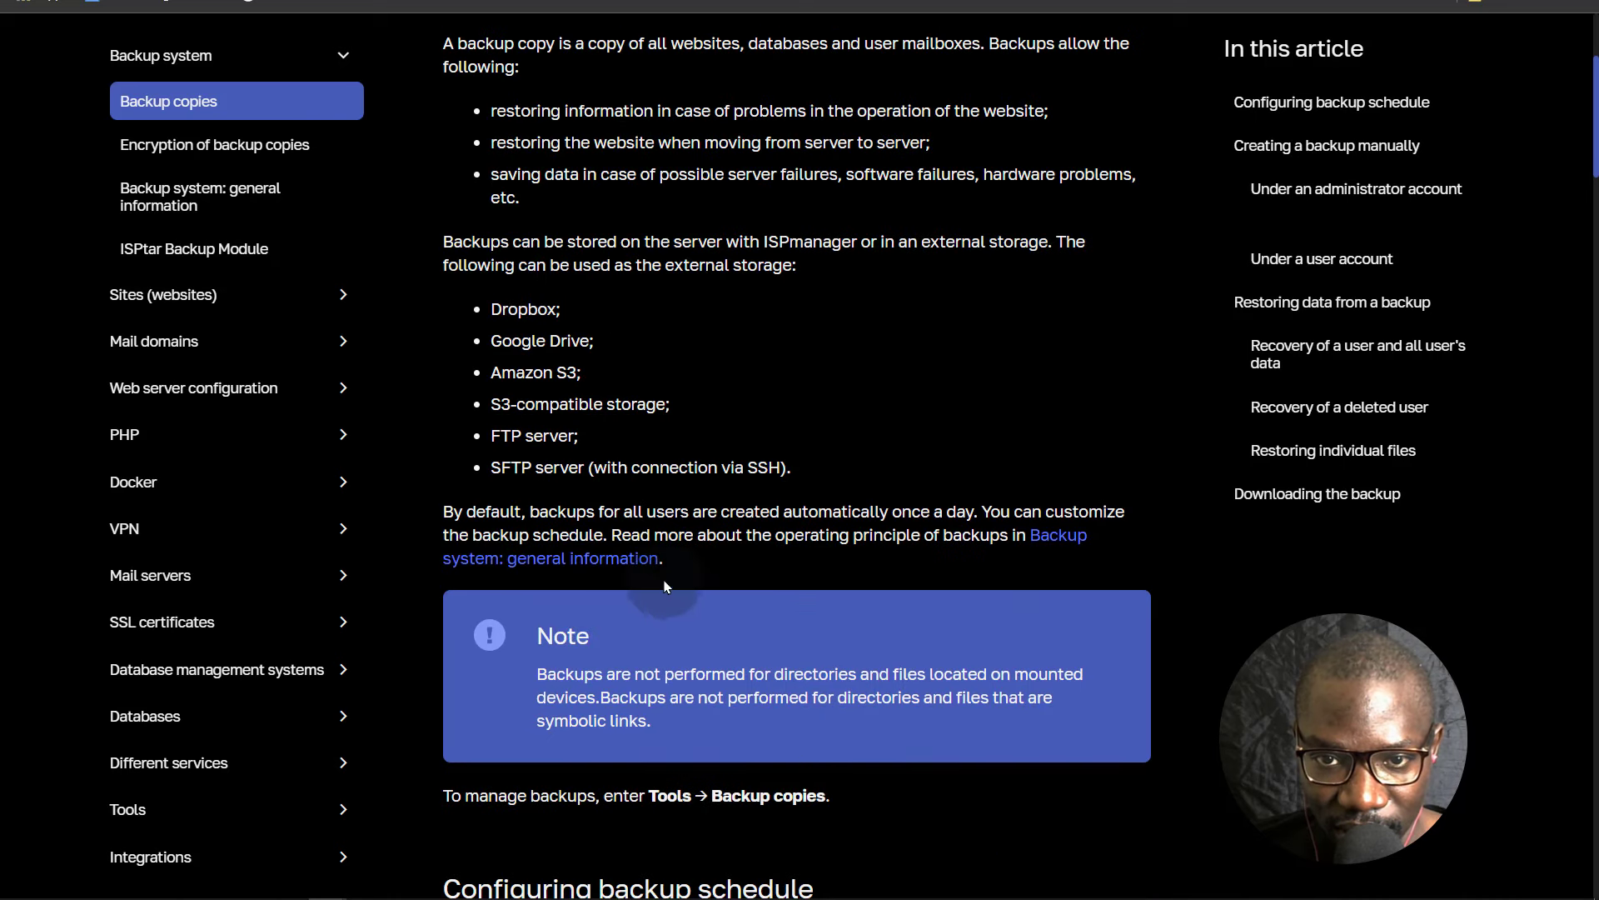
left_click_drag(493, 301, 818, 455)
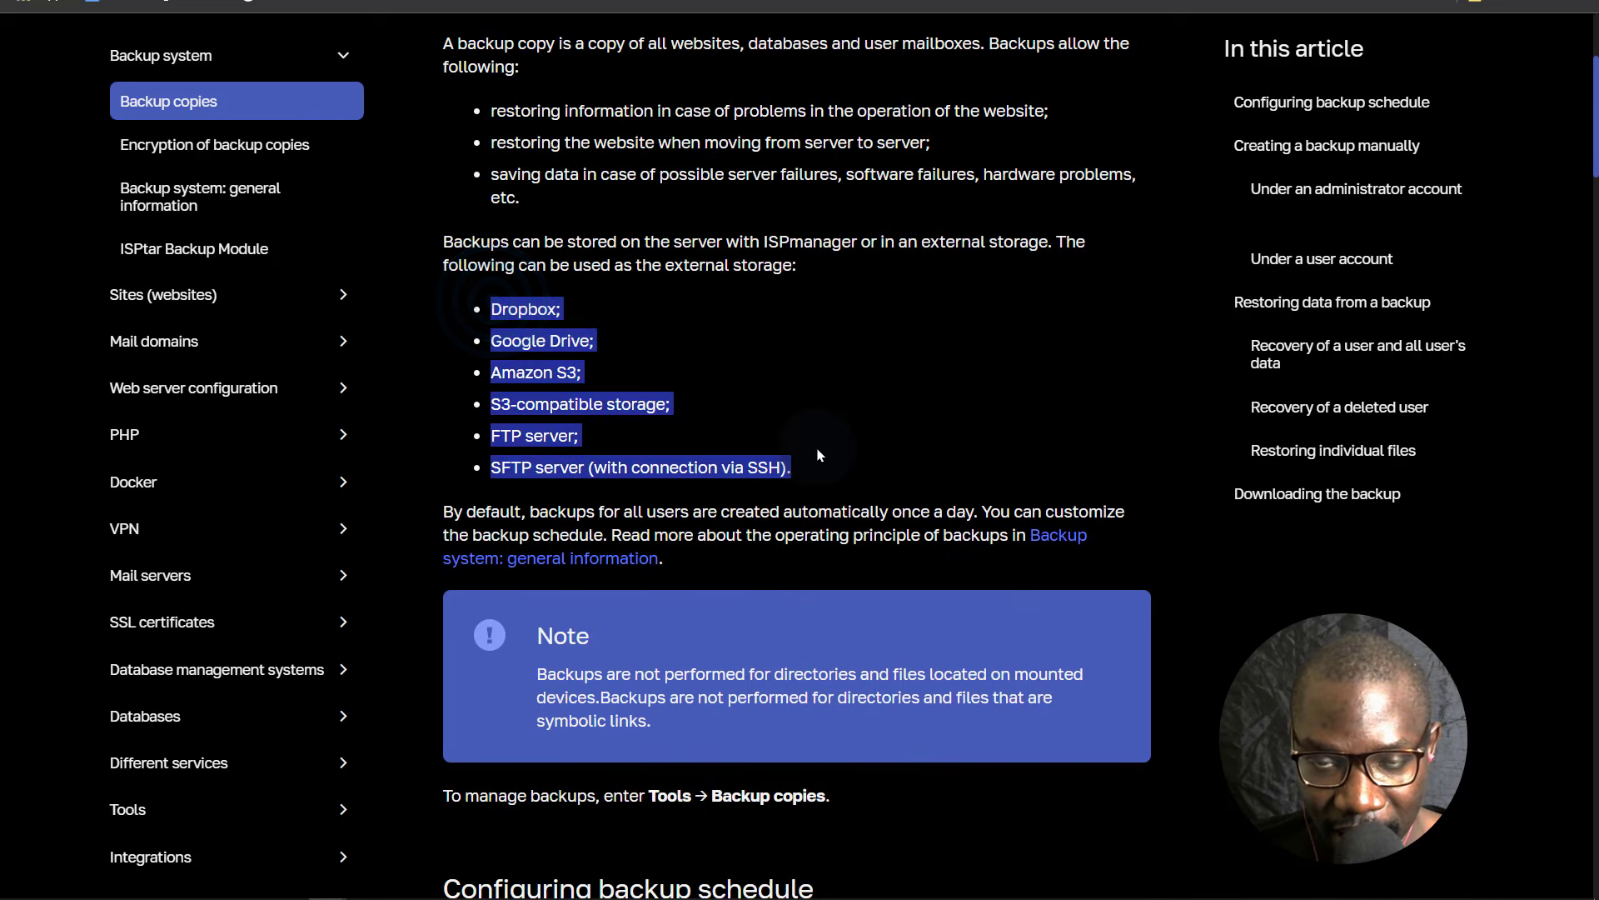
left_click(536, 372)
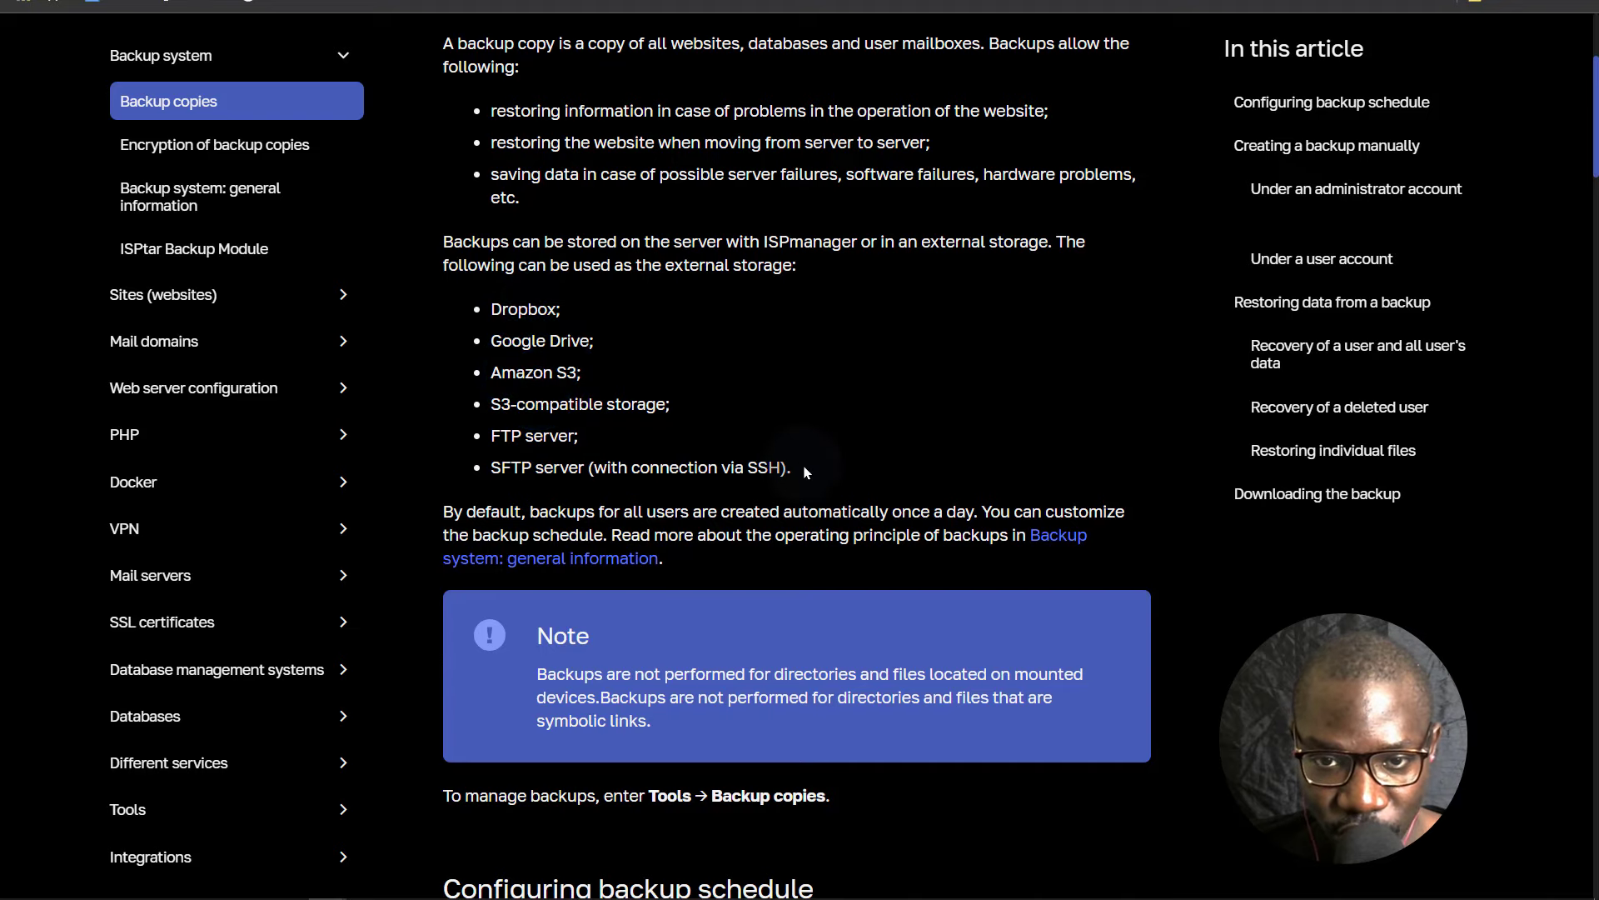
scroll(806, 472, "down", 20)
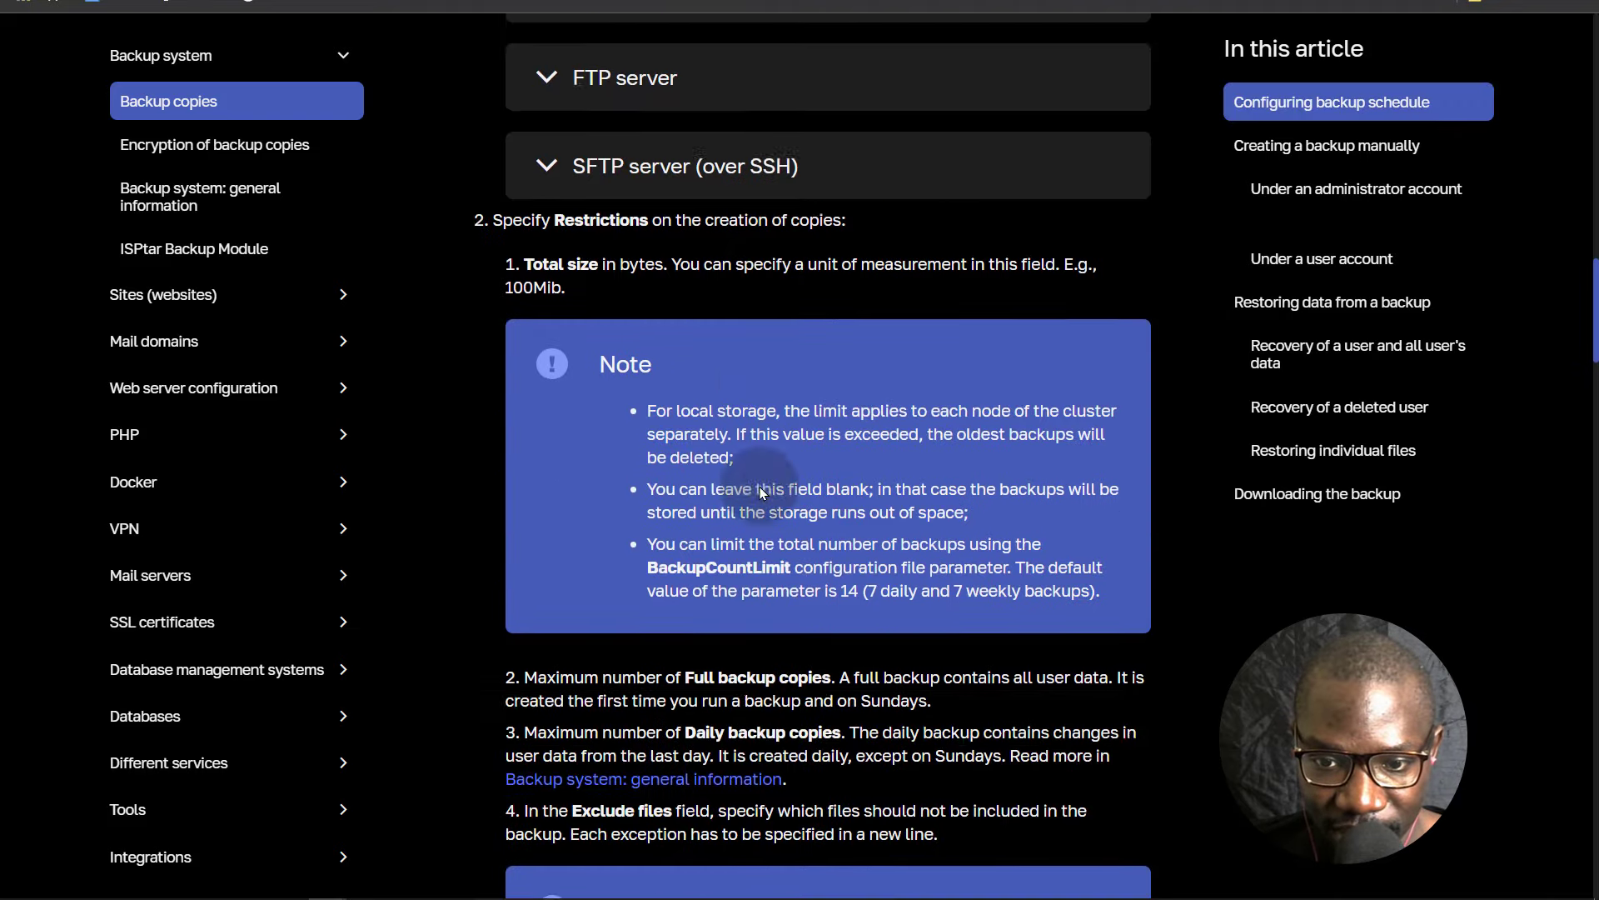
scroll(739, 496, "up", 9)
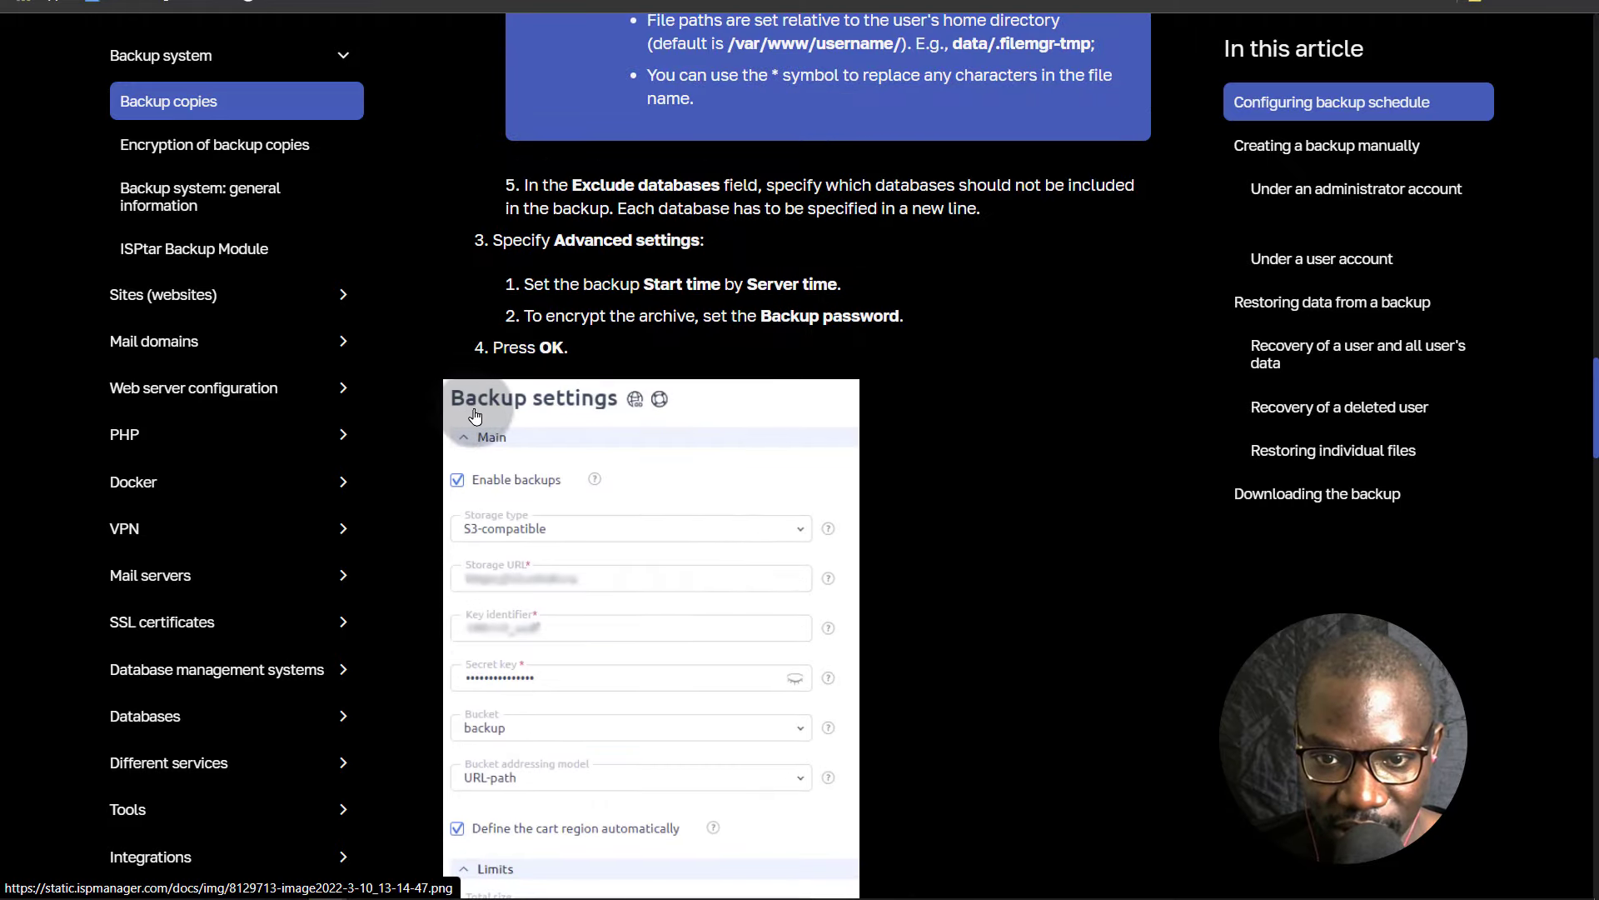
scroll(553, 519, "down", 20)
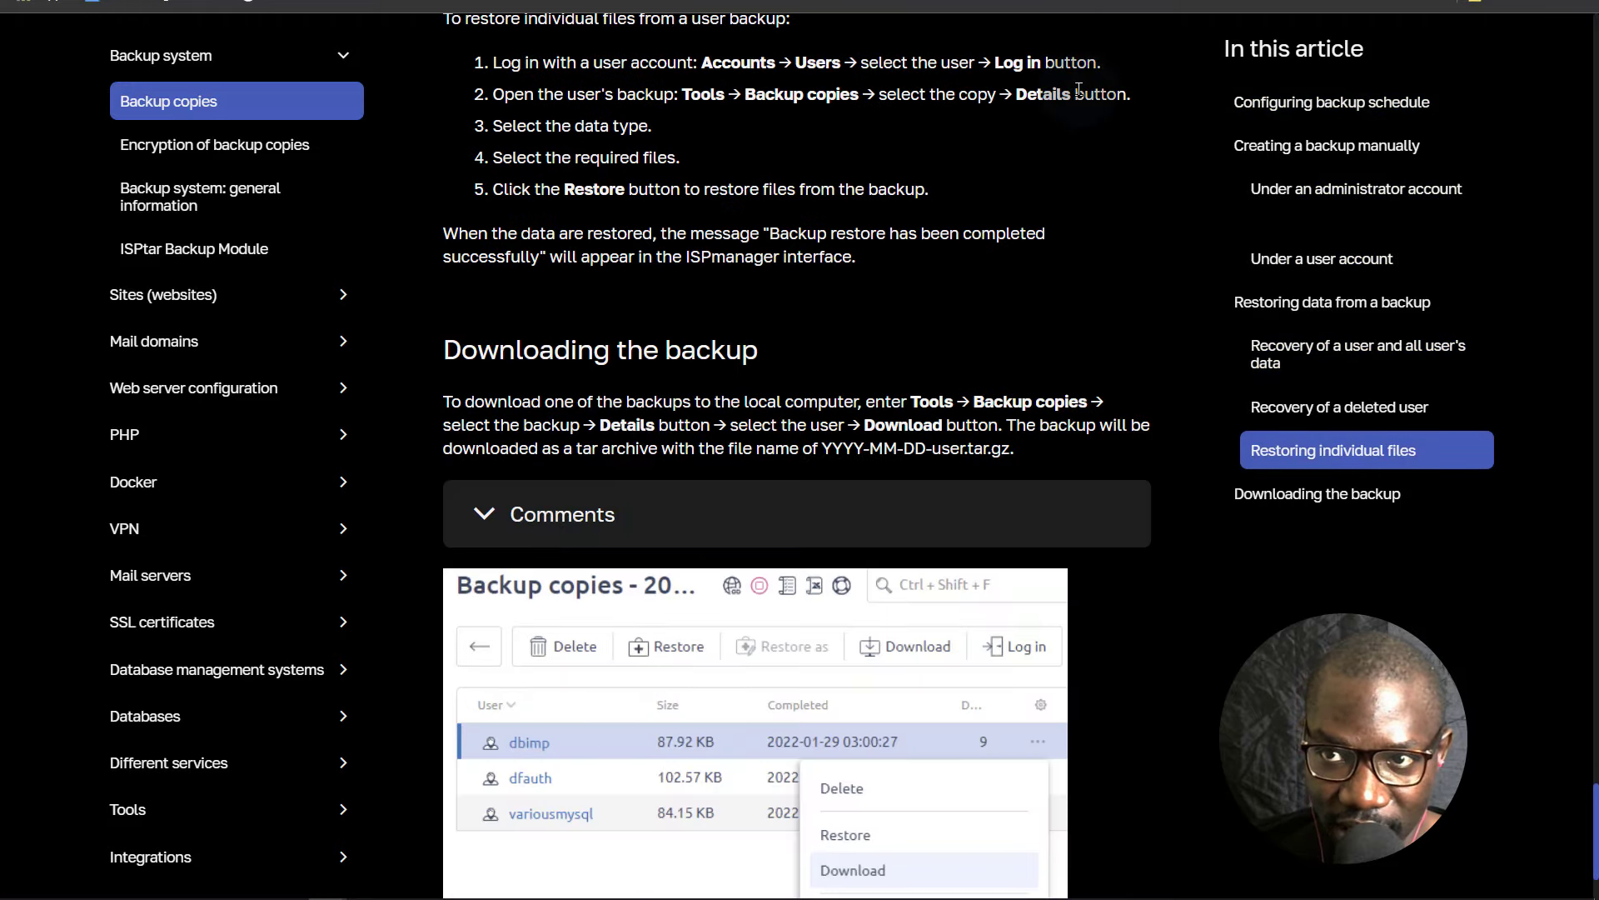
Step: Switch to the ispmanager panel, go to Backup copies and proceed to fill out the missing backup module configuration
left_click(732, 7)
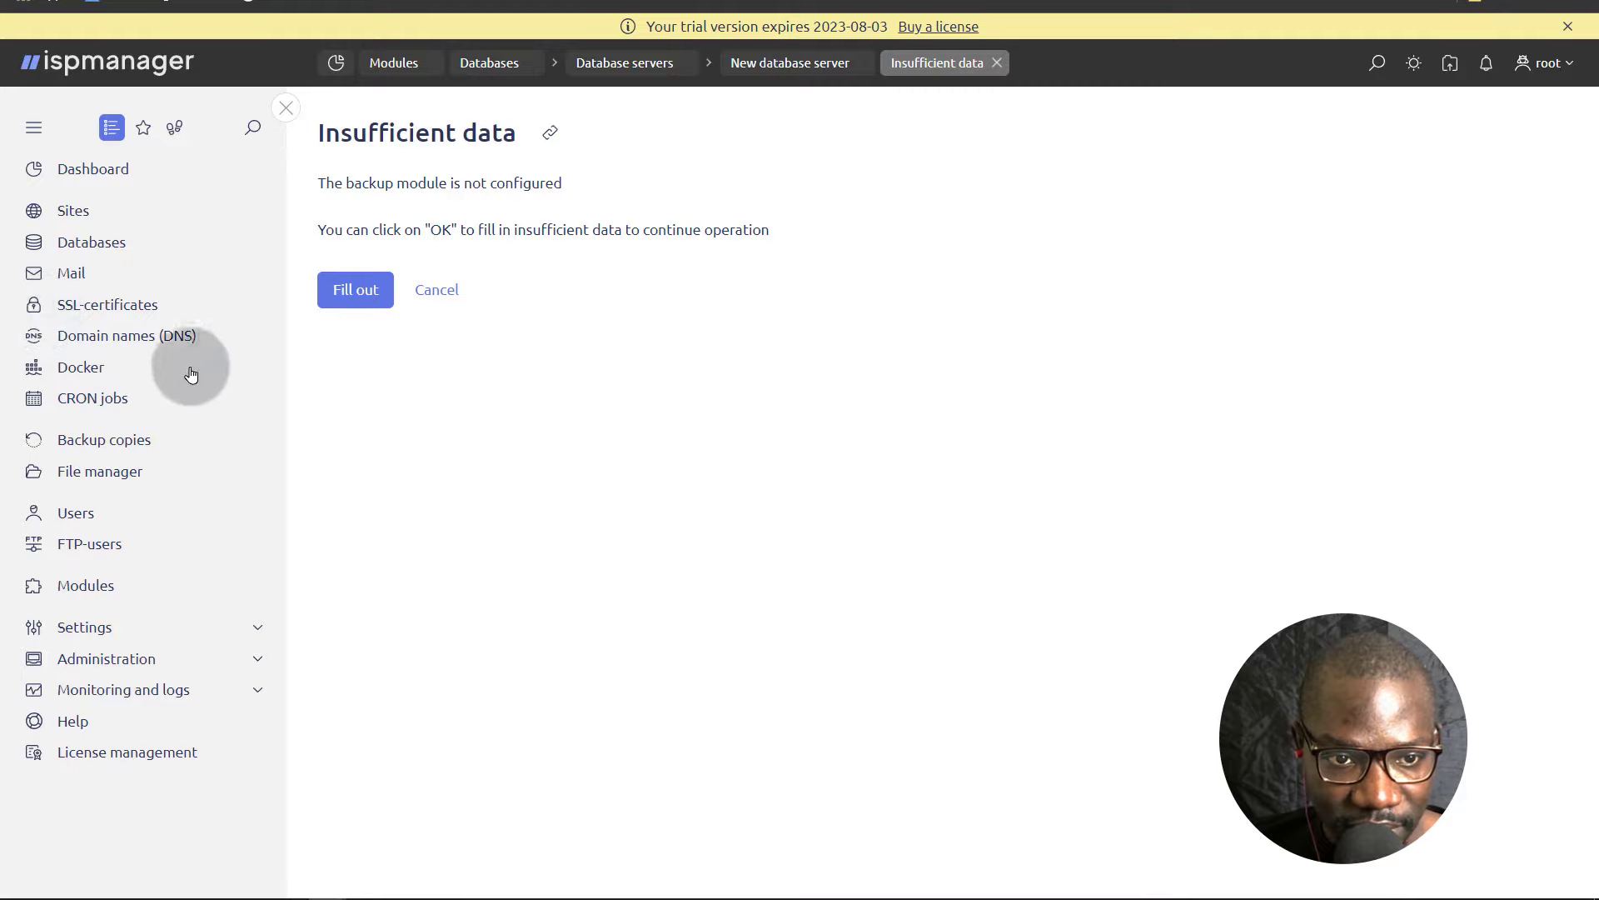
left_click(110, 448)
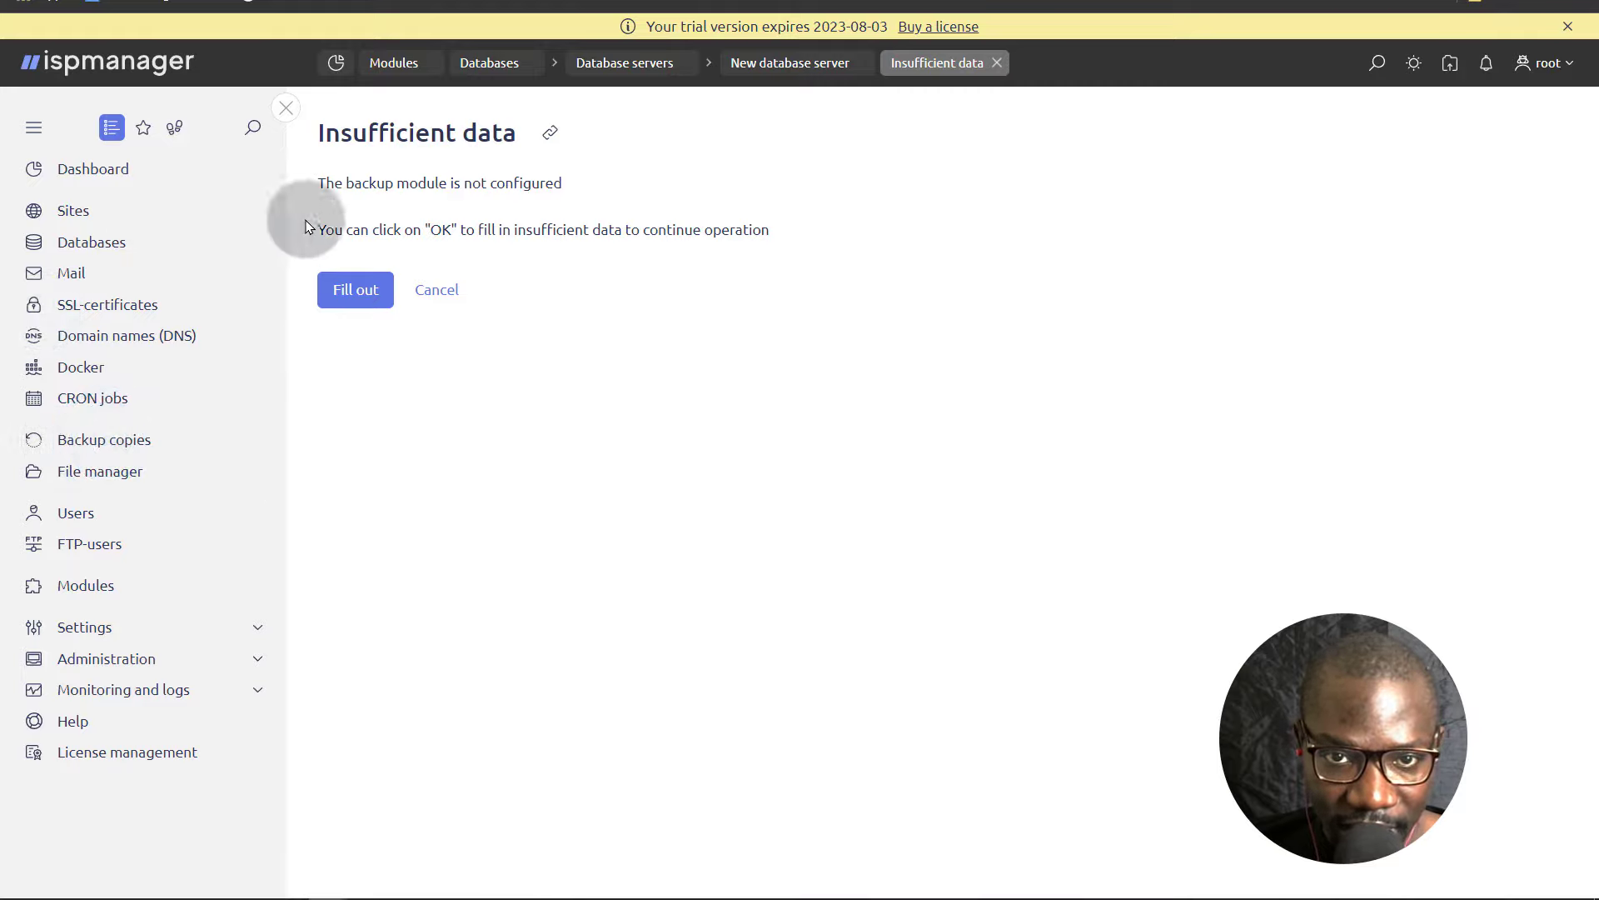
left_click(357, 289)
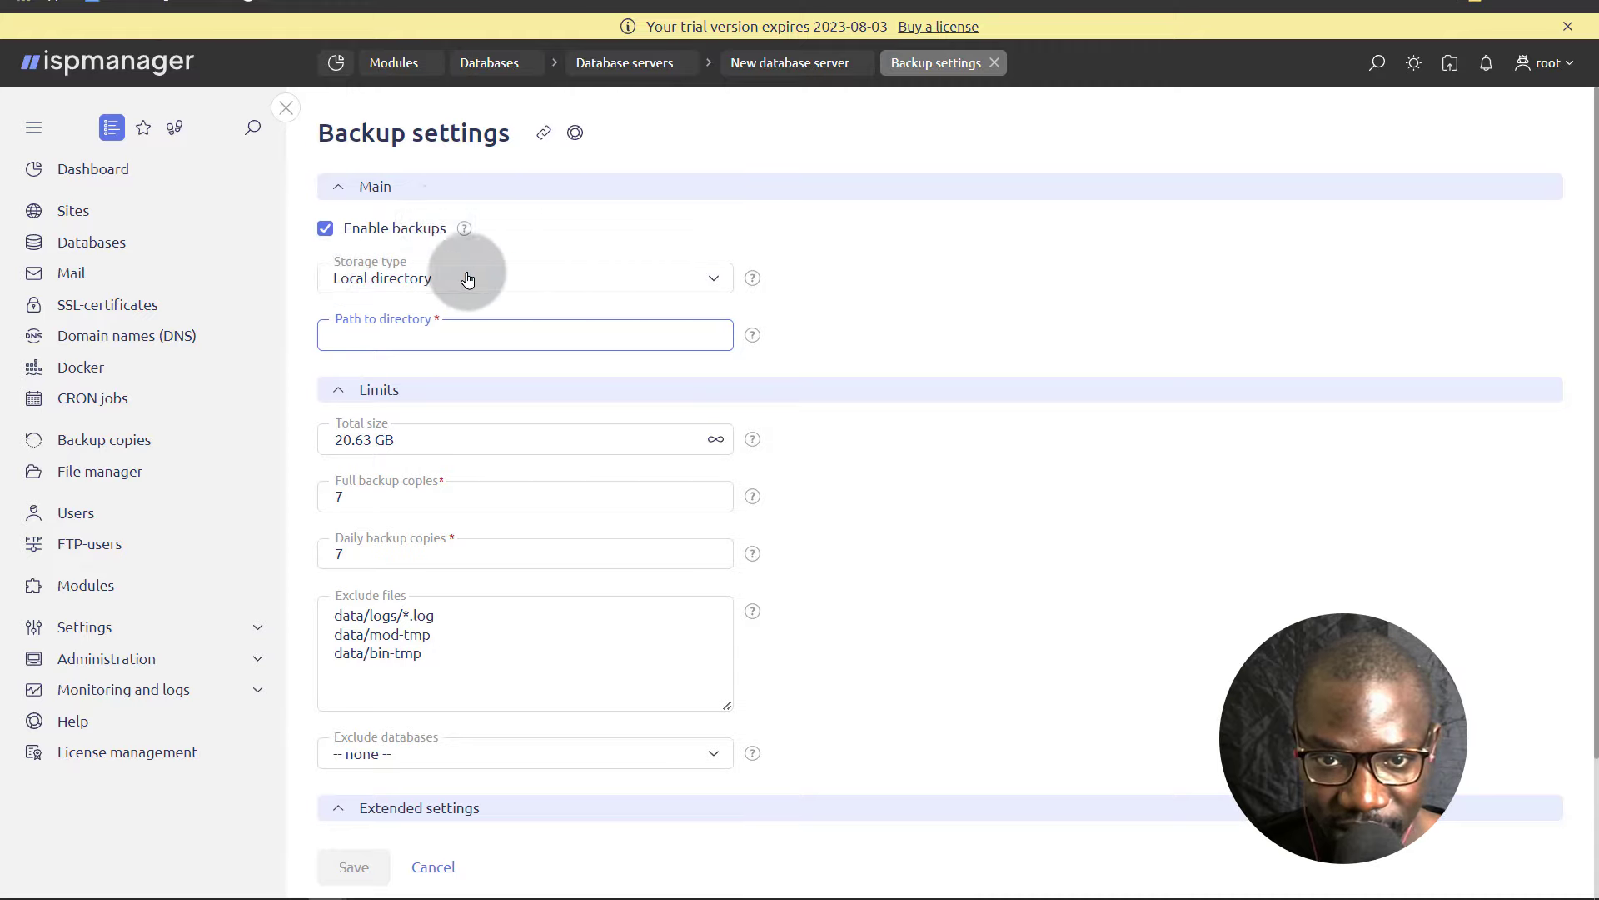
Step: Keep Local directory as the backup storage type and set the path to directory to /backups
left_click(505, 279)
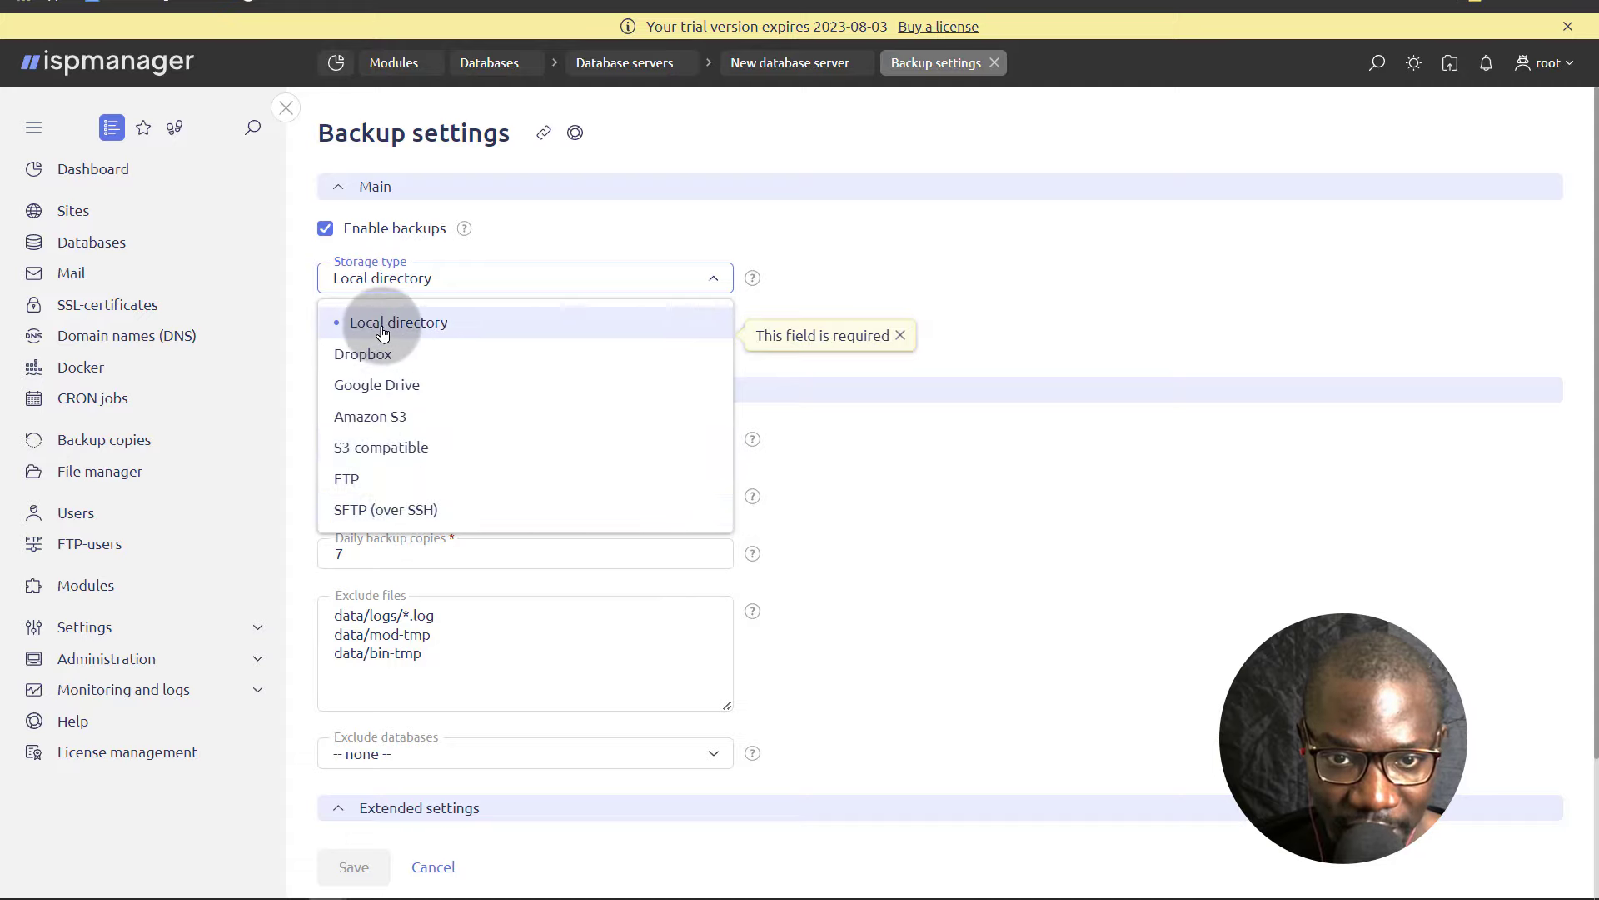
left_click(387, 331)
left_click(888, 250)
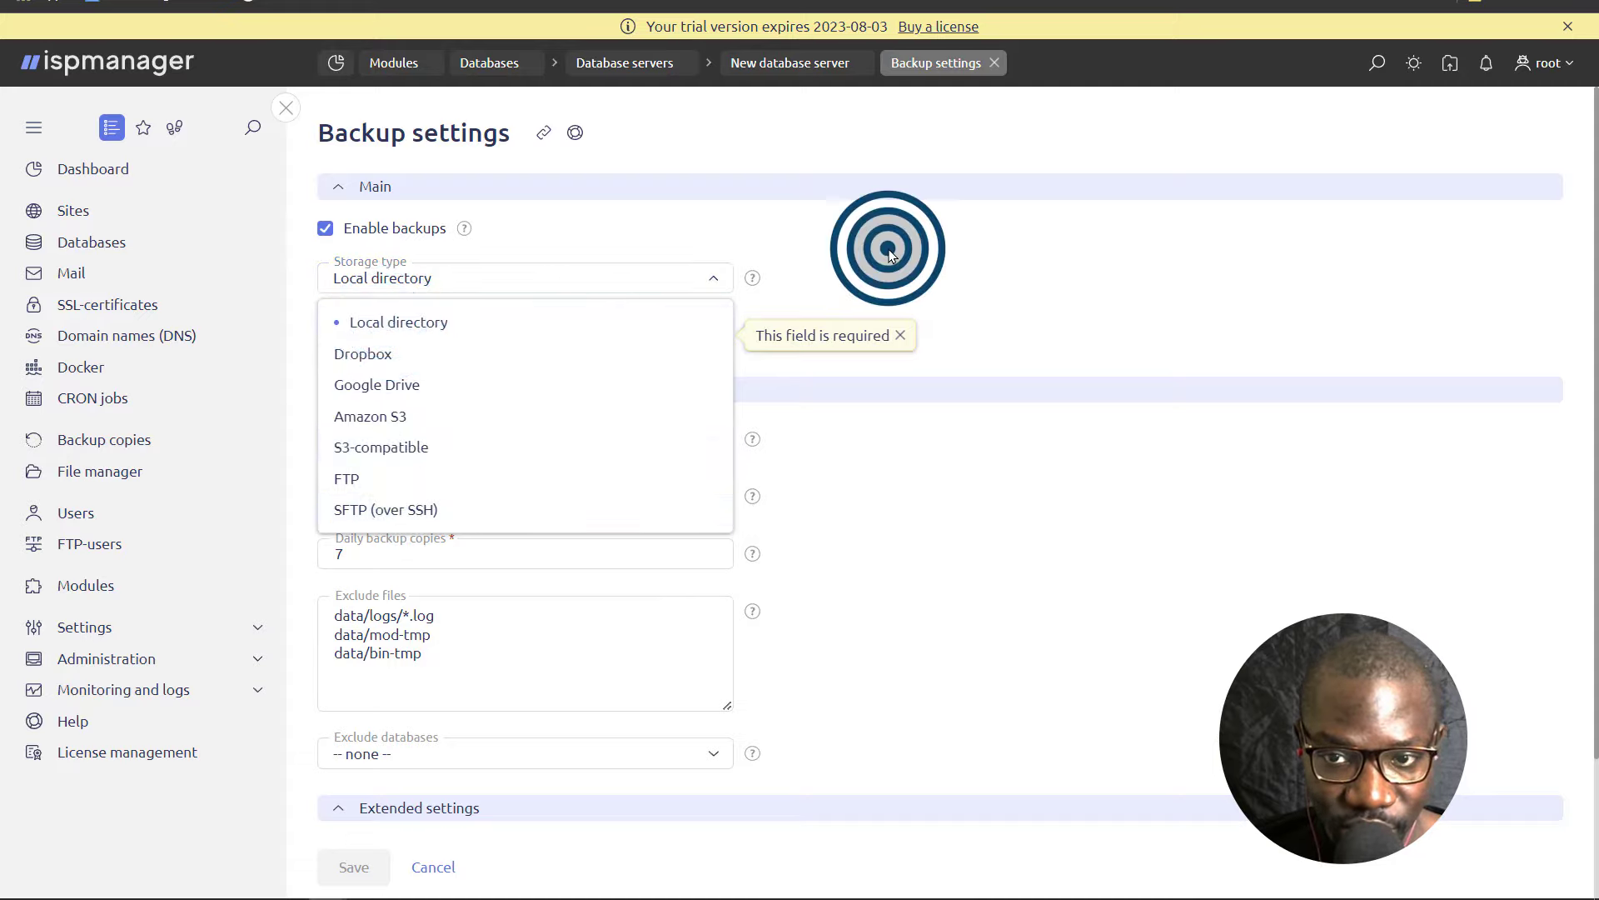
left_click(478, 331)
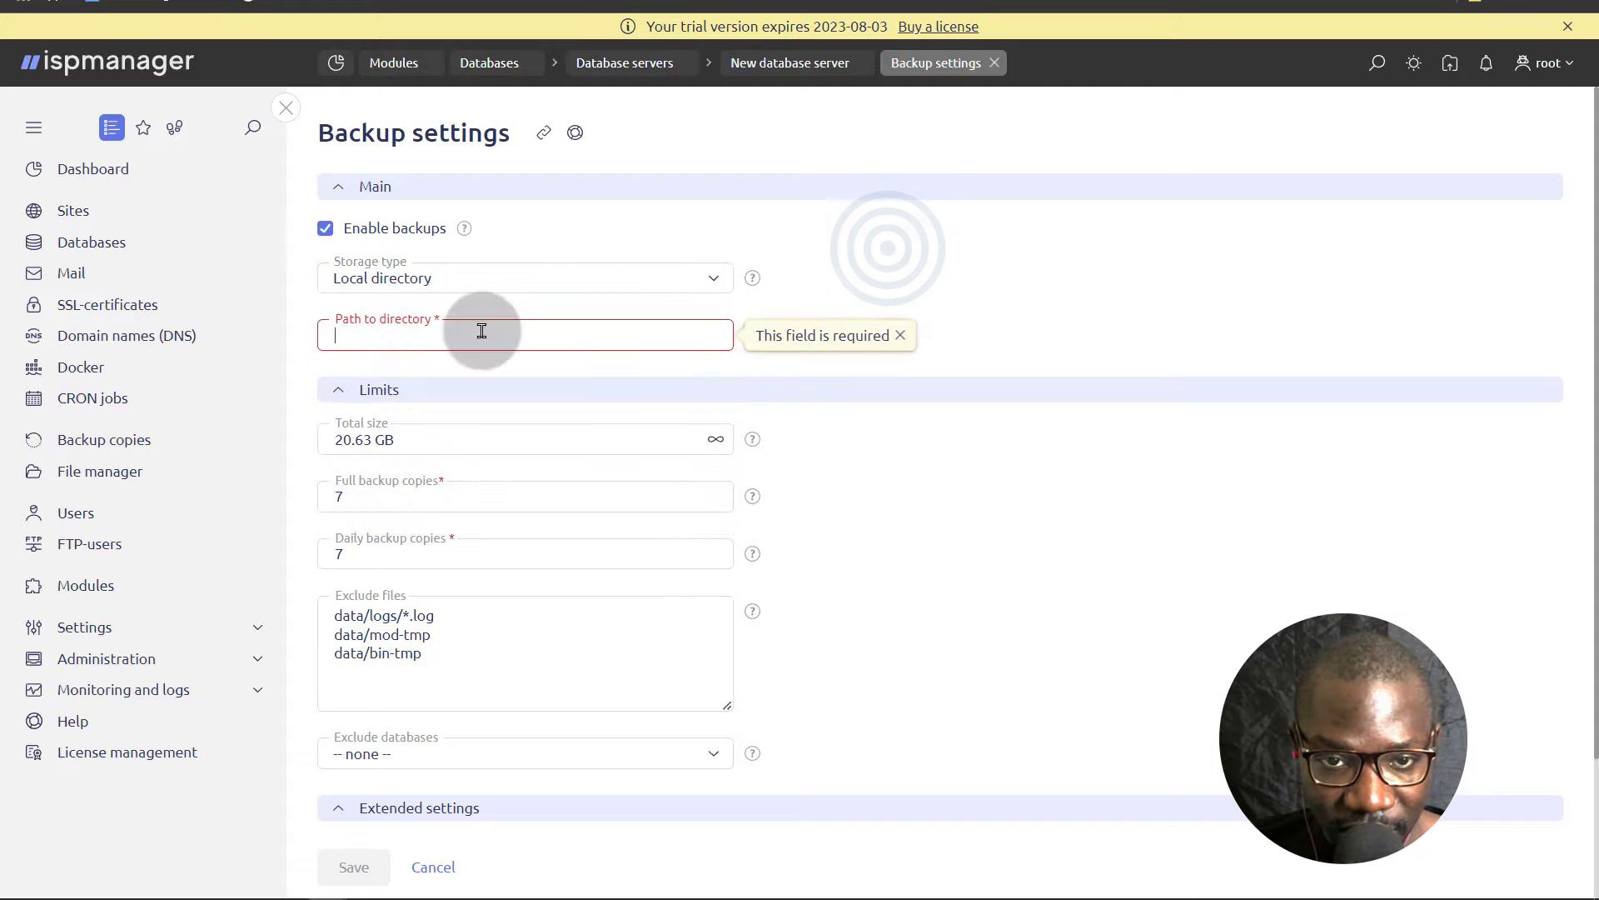
left_click(459, 283)
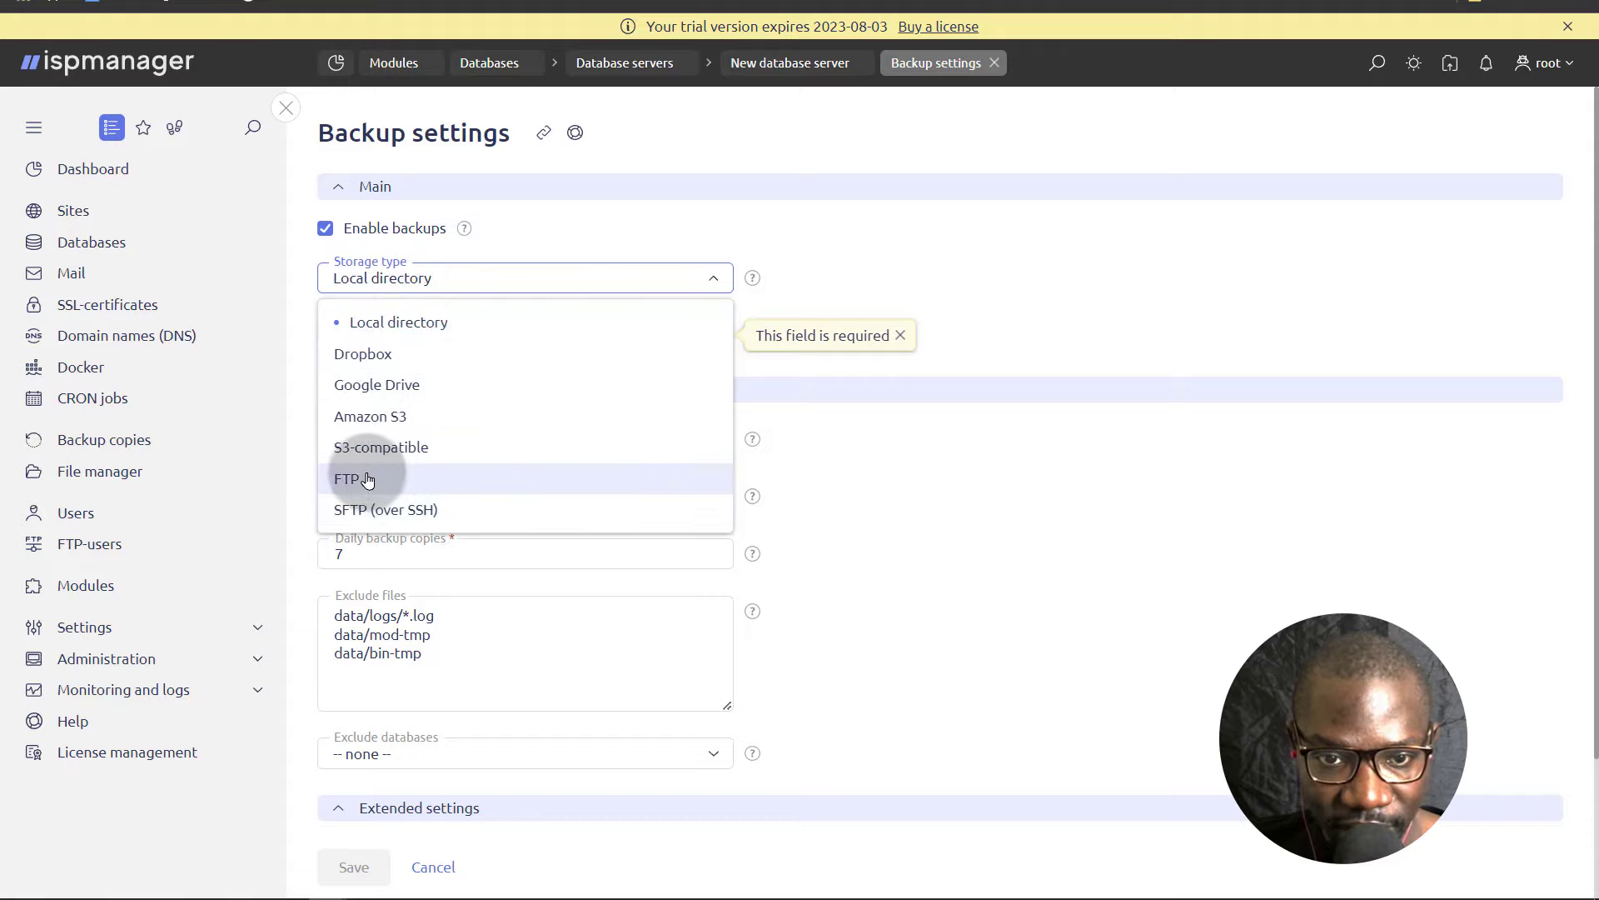
left_click(383, 322)
left_click(451, 330)
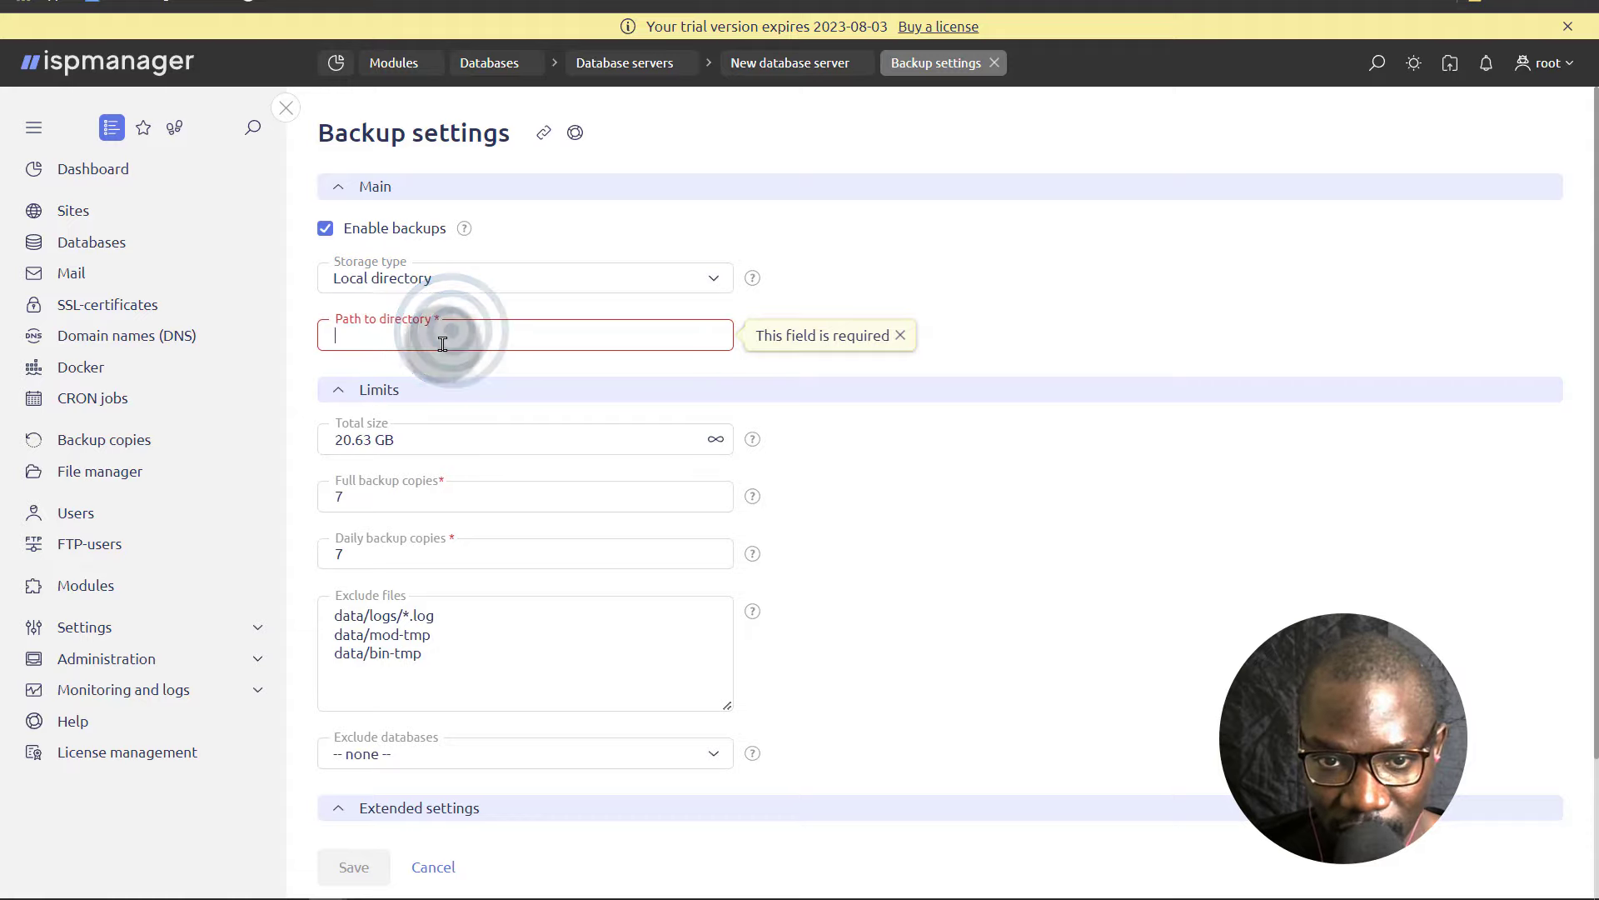
left_click(415, 334)
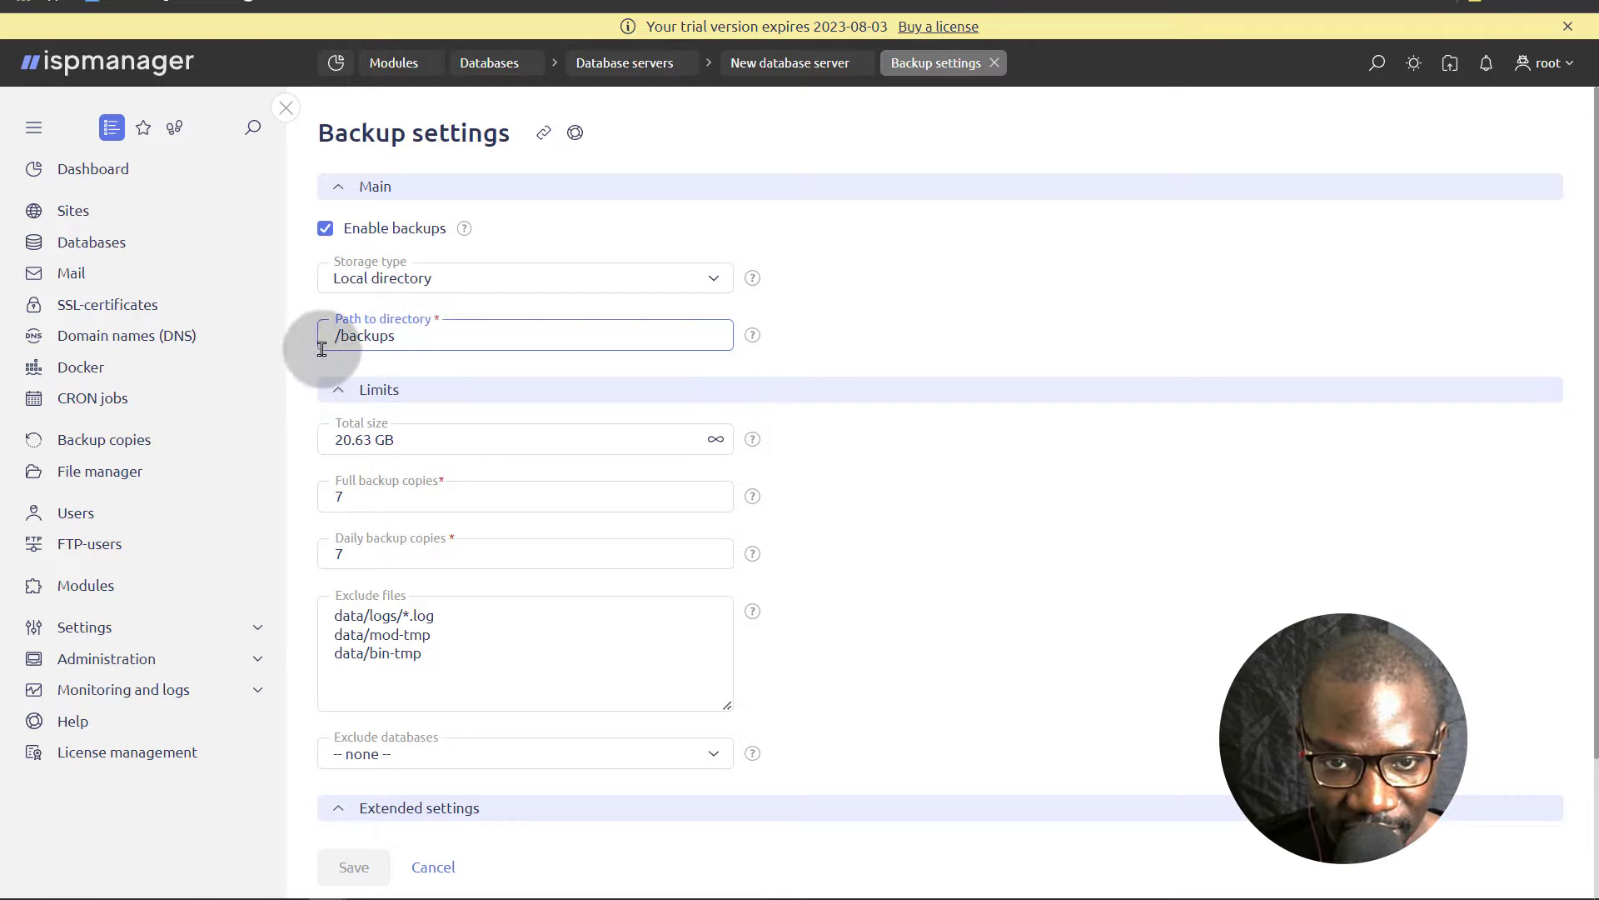
Step: Set the total size limit for backups to 10.63 GB
scroll(428, 496, "down", 2)
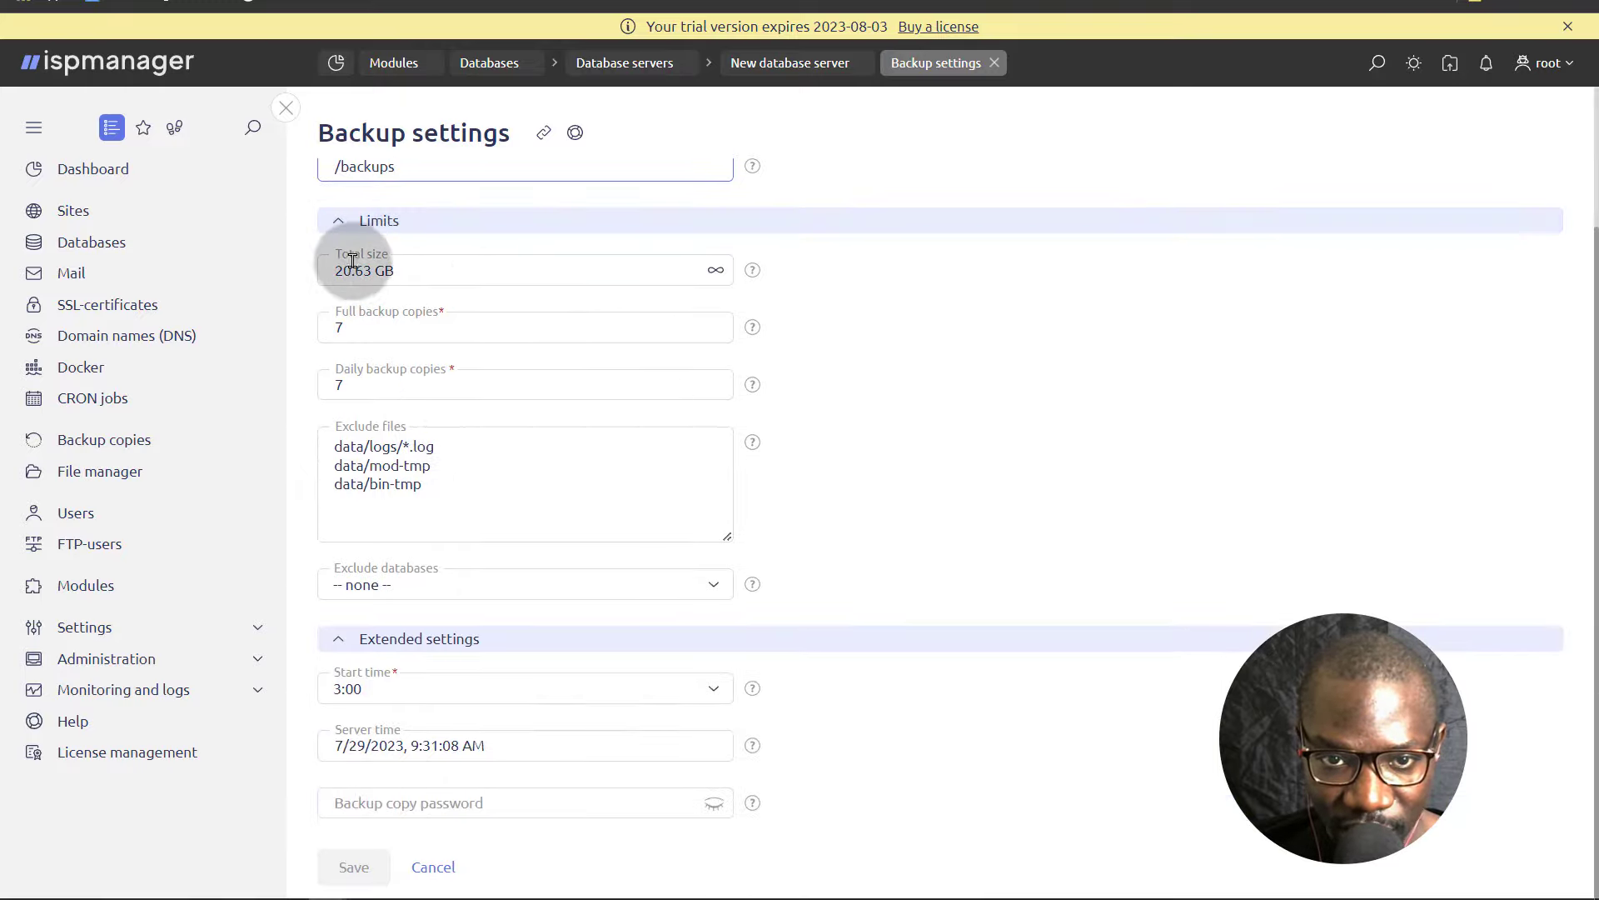
left_click(411, 271)
left_click_drag(351, 271, 335, 268)
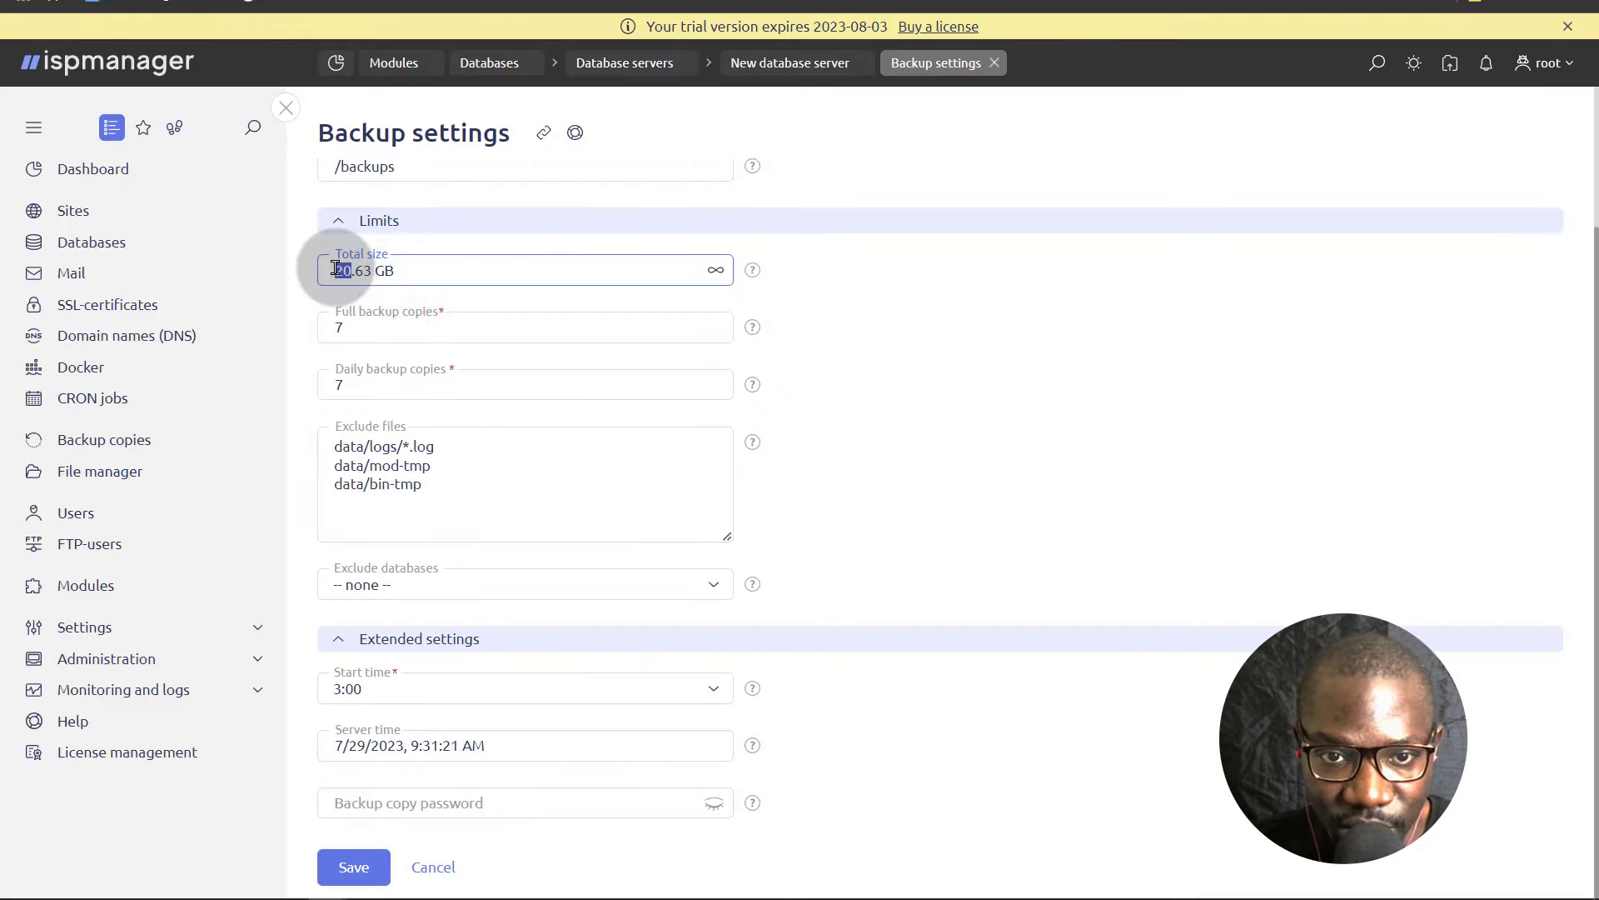
type("10")
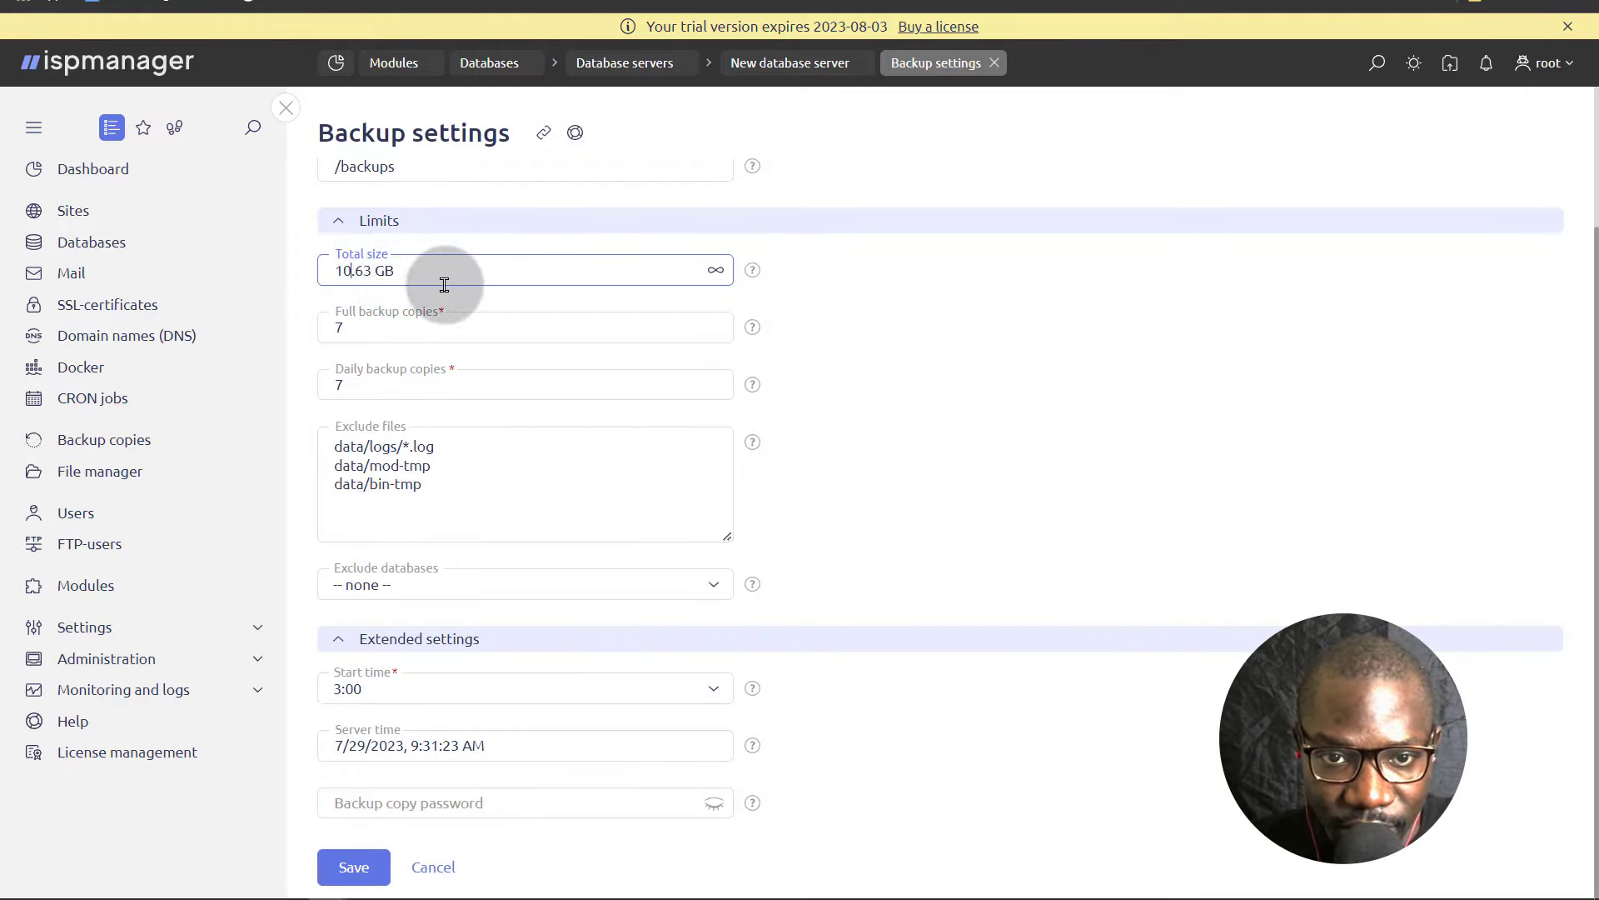
Step: Set both the full backup copies and the daily backup copies limits to 3
mouse_move(758, 334)
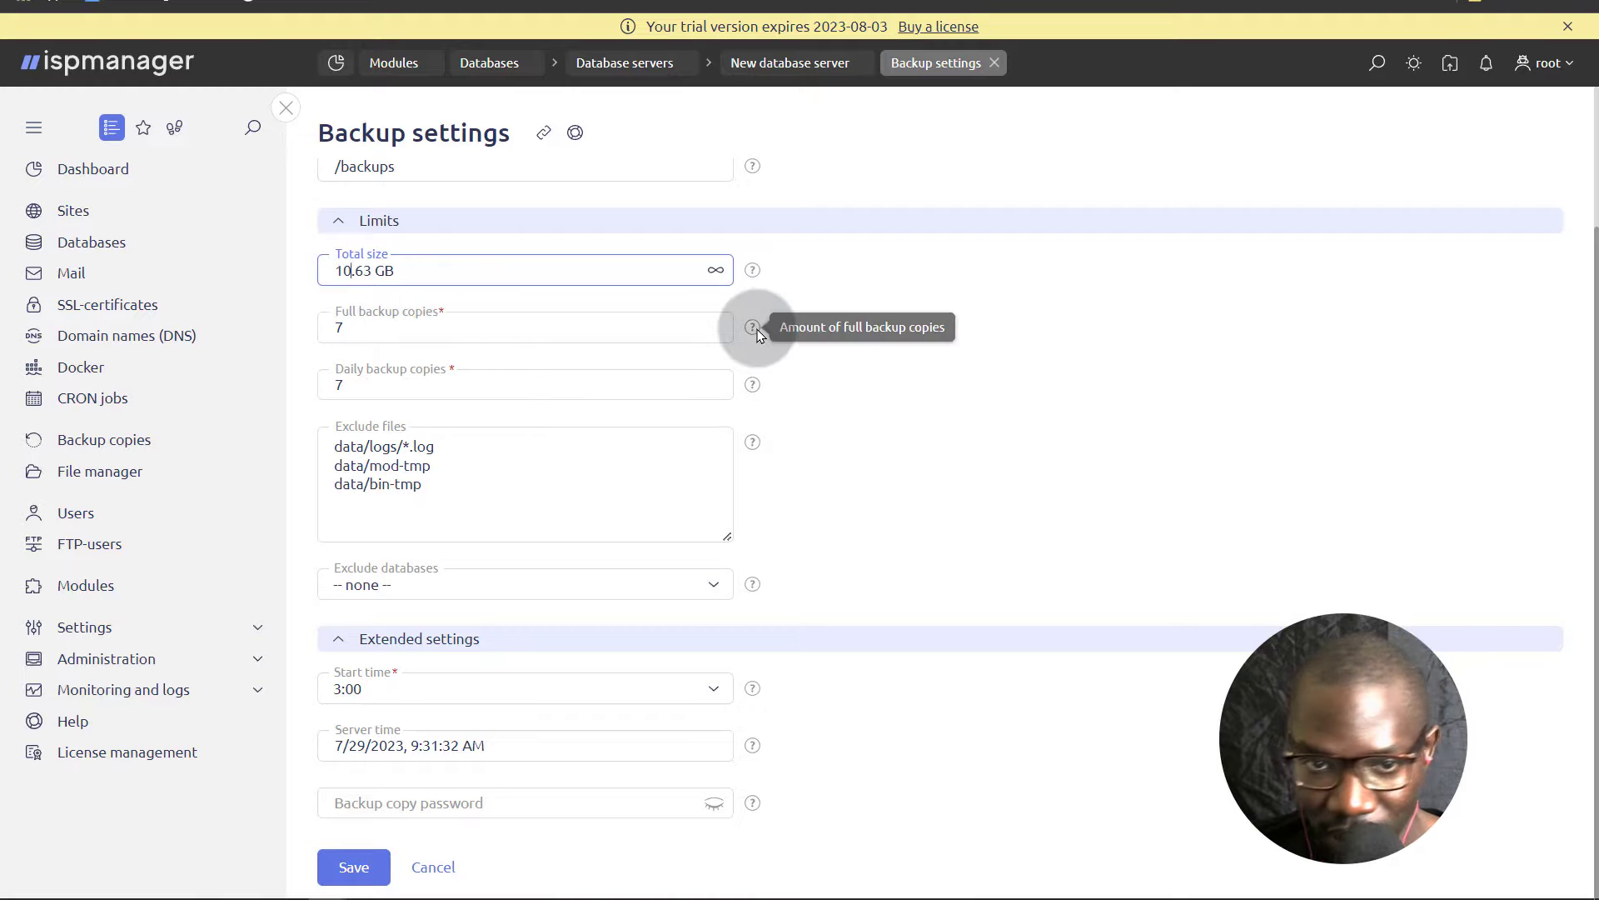
double_click(347, 327)
type("3")
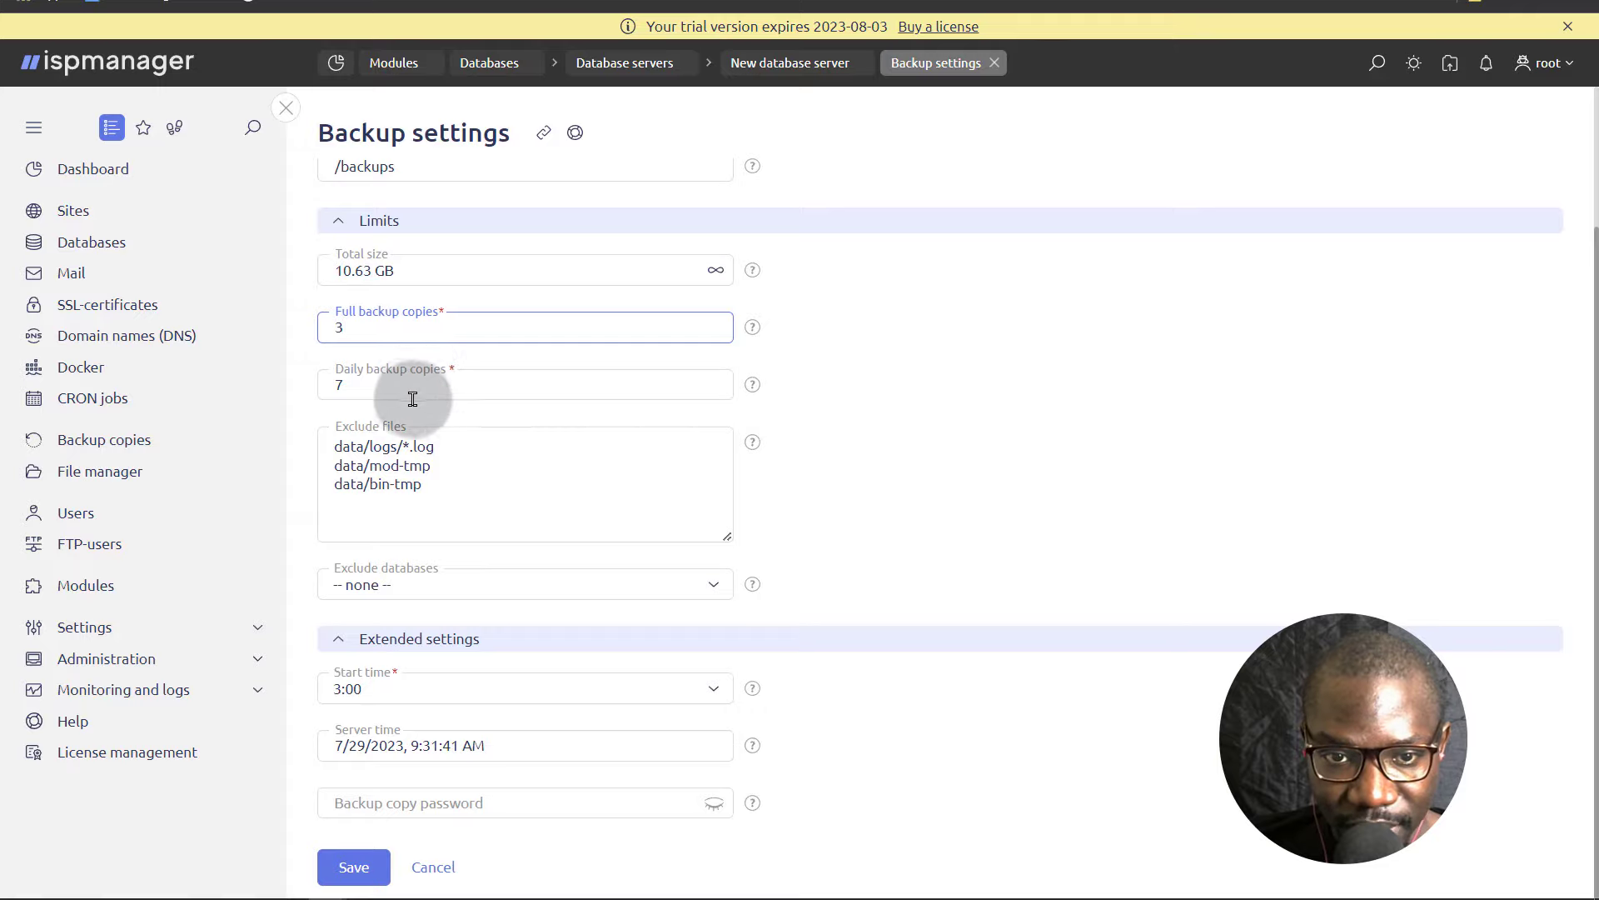
double_click(344, 383)
type("3")
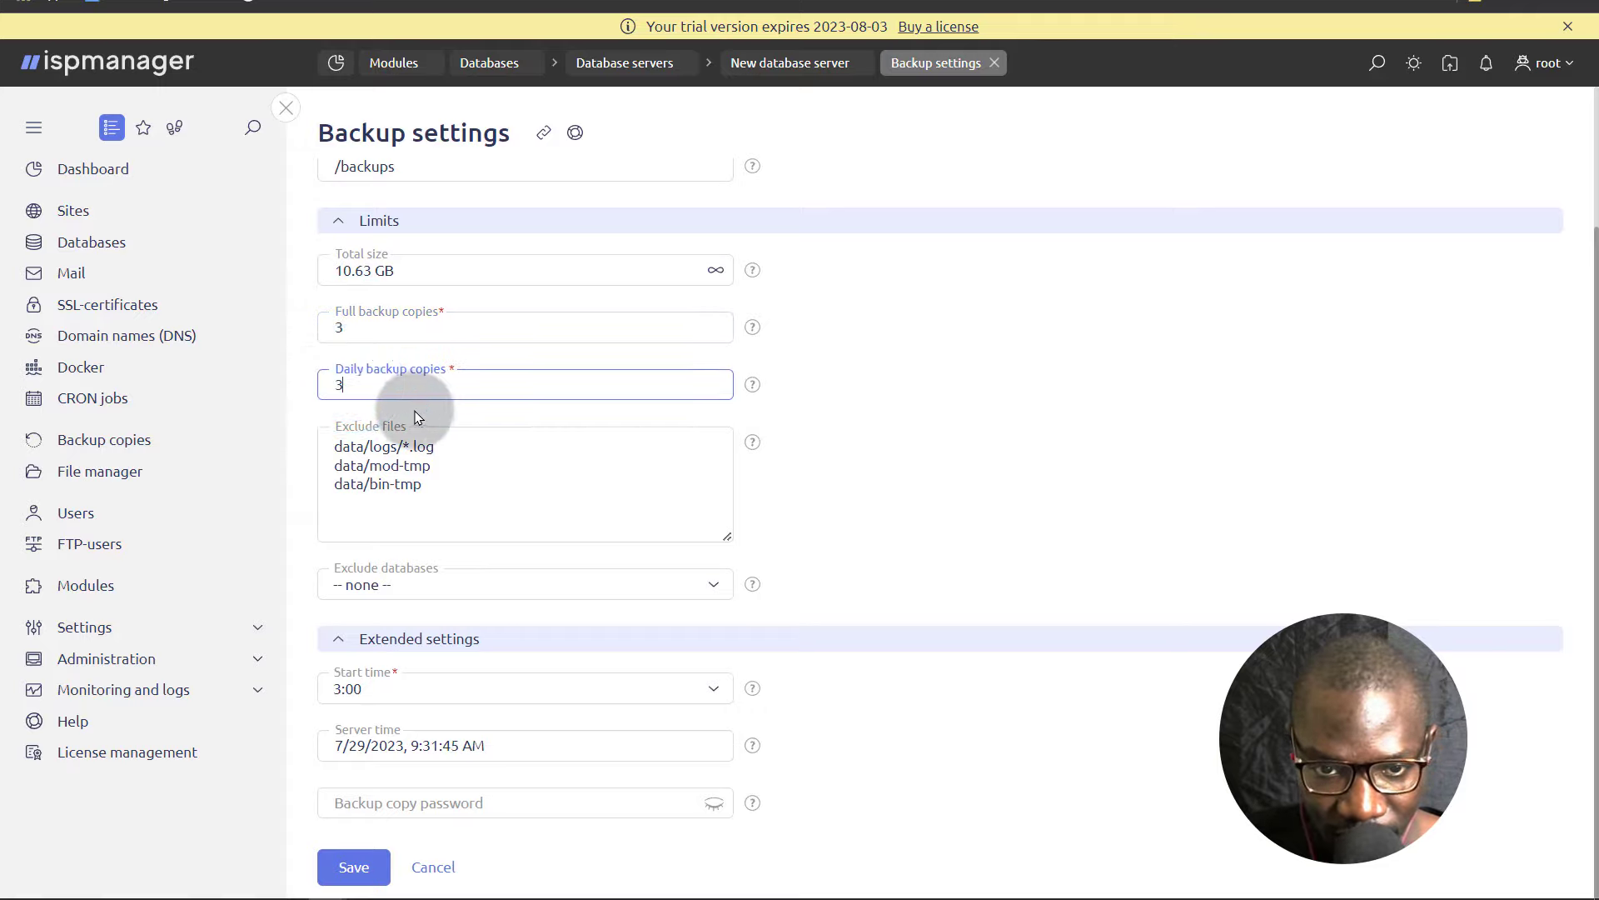
left_click(816, 461)
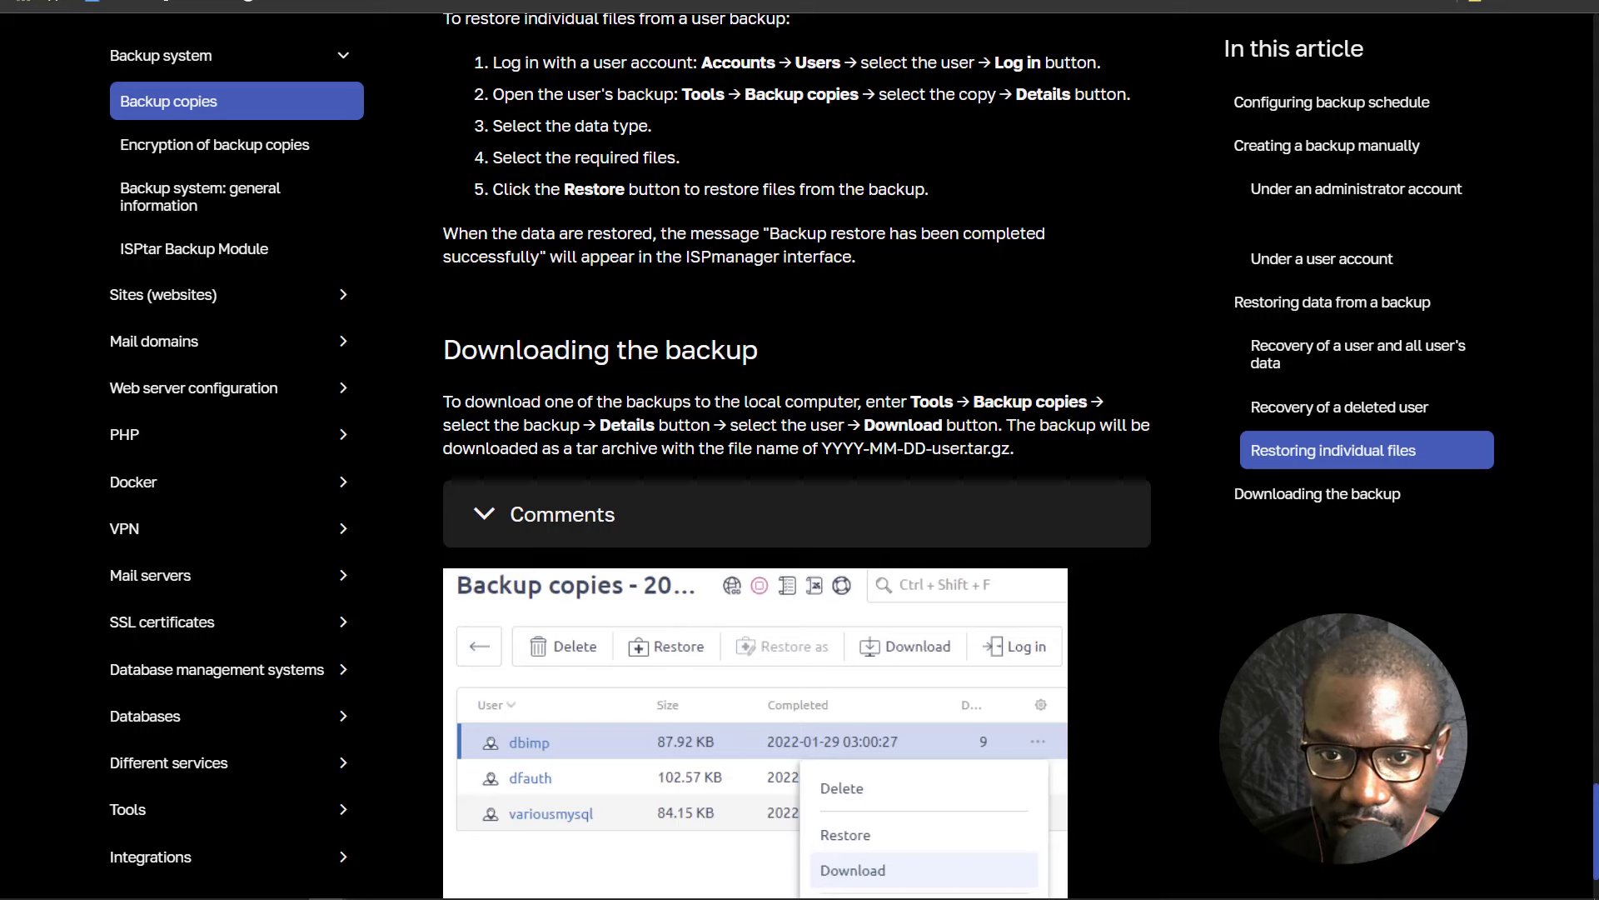
Step: Read the rest of the Backup copies documentation and look through the Backup system: general information article
scroll(619, 469, "down", 2)
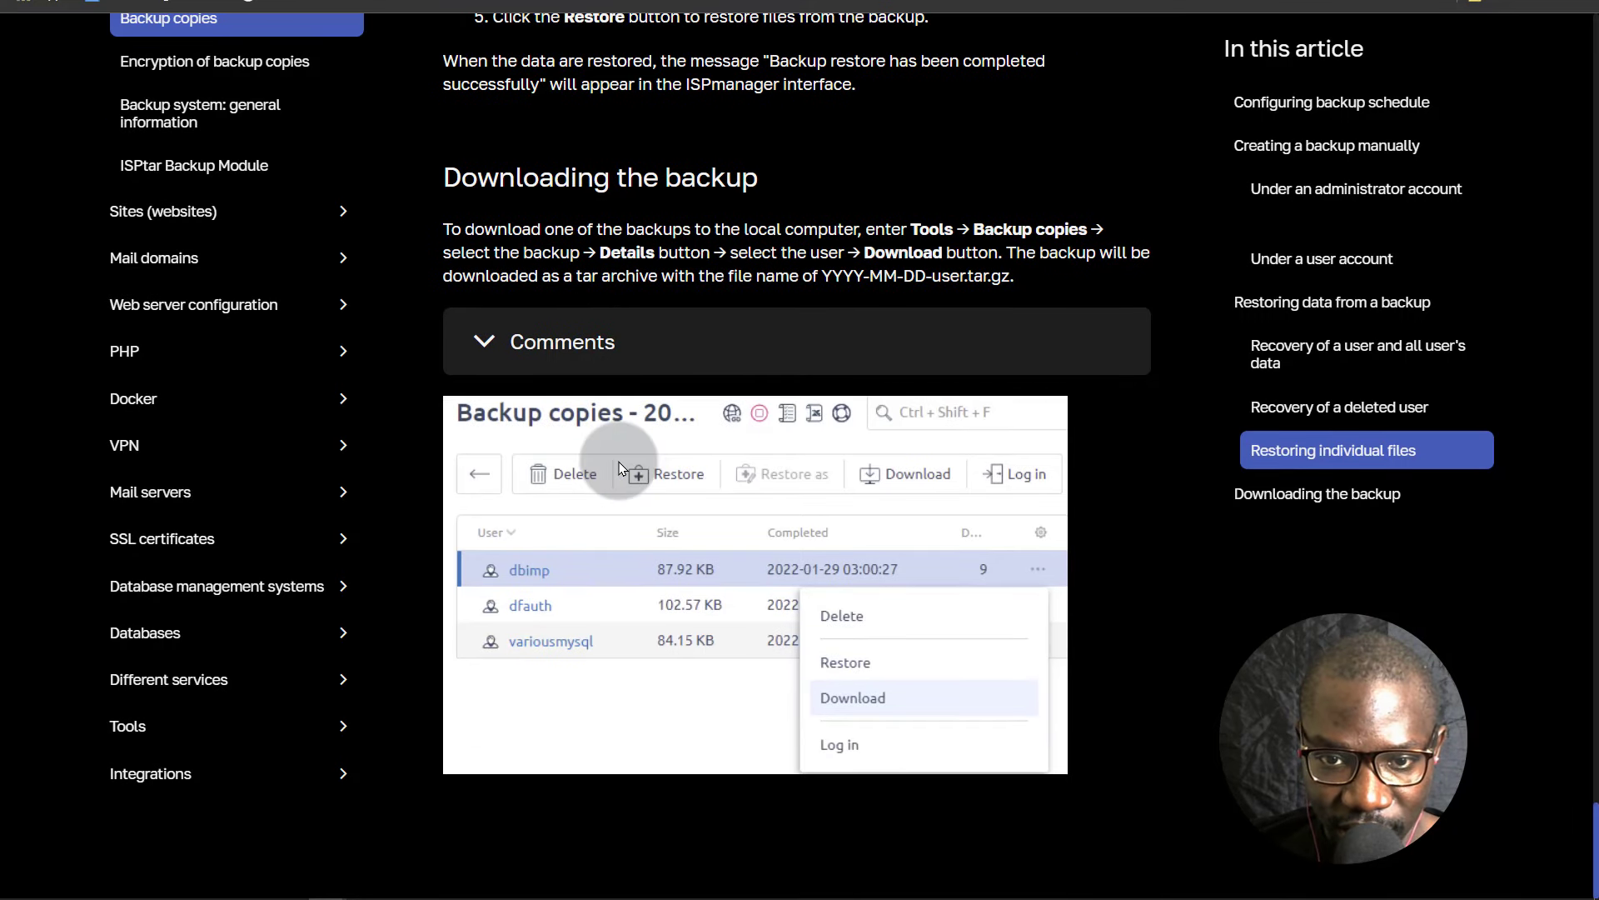
scroll(619, 466, "up", 15)
scroll(619, 462, "up", 10)
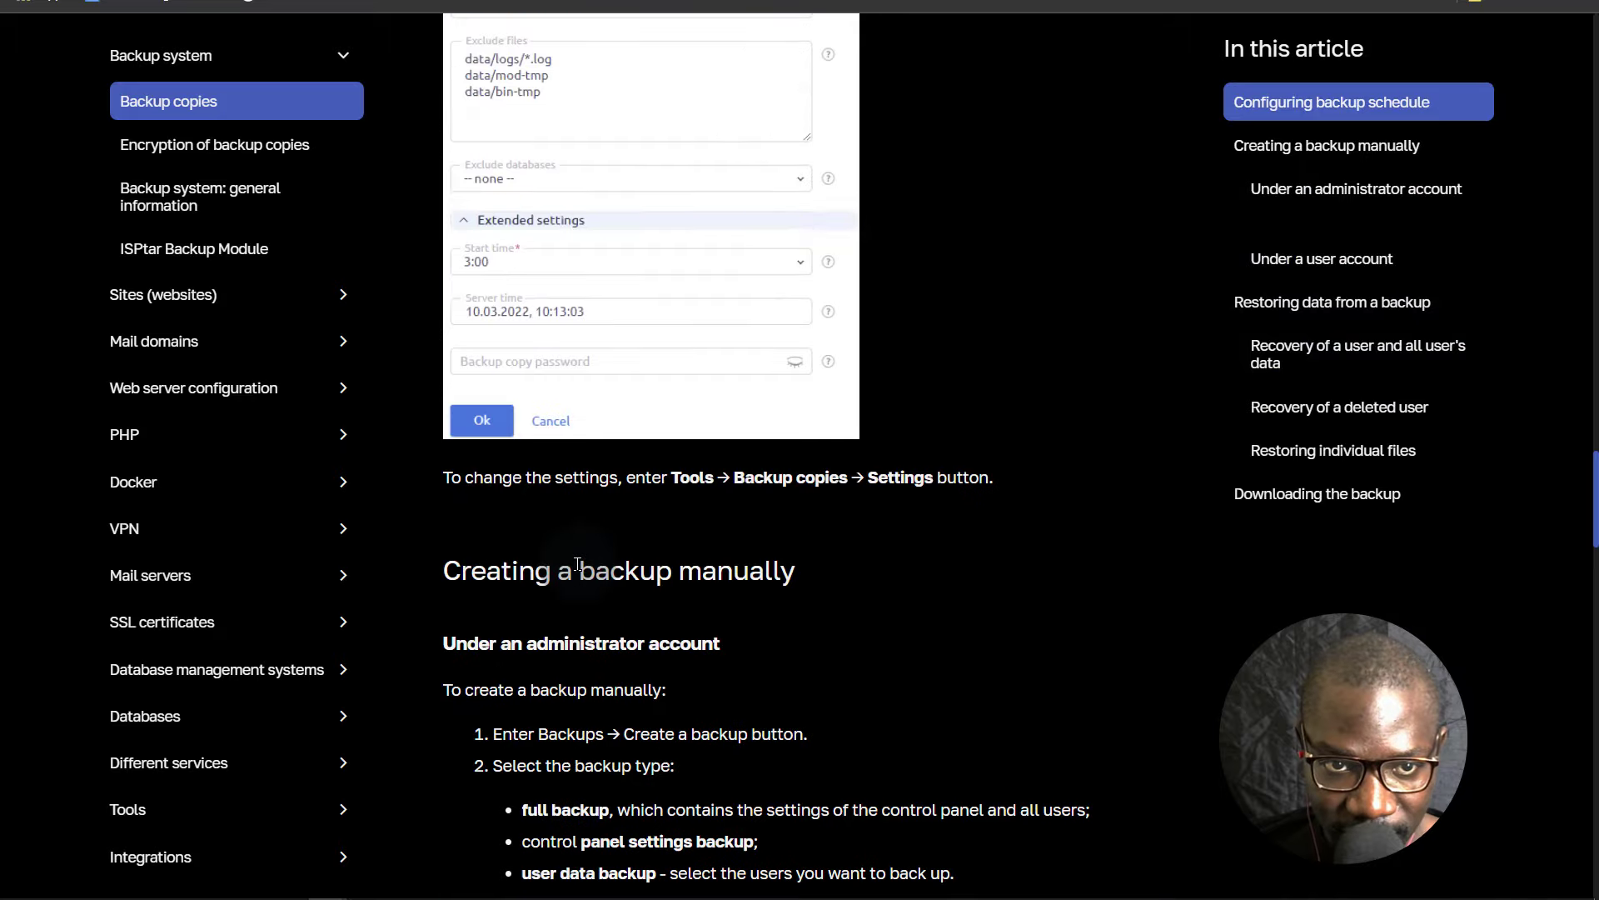
left_click(158, 206)
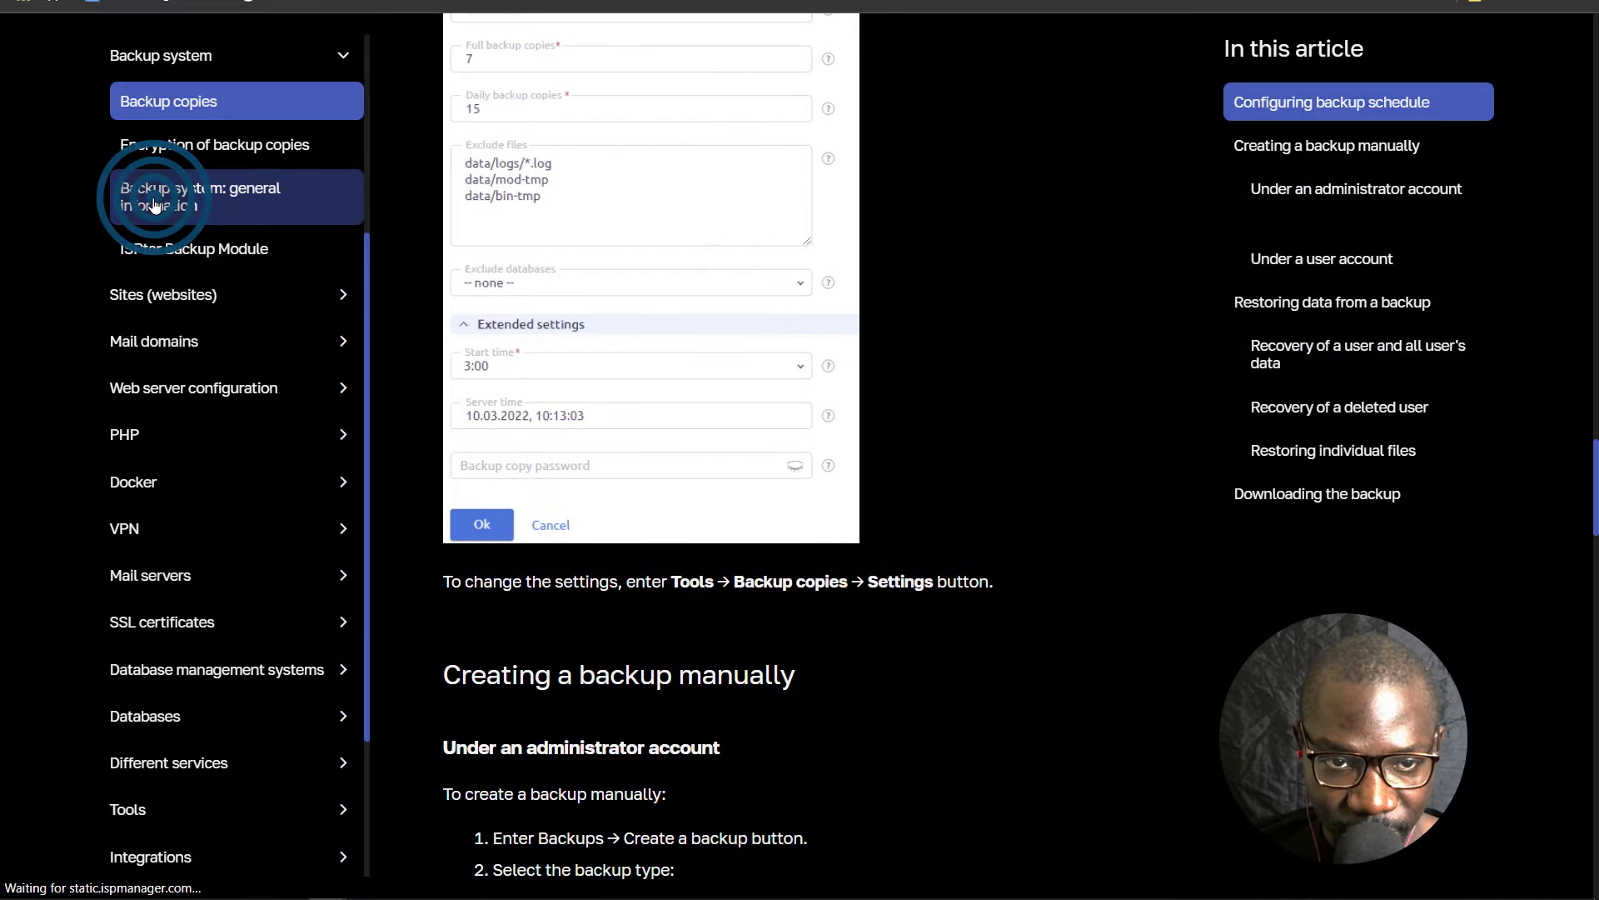
scroll(617, 566, "down", 15)
scroll(618, 566, "down", 20)
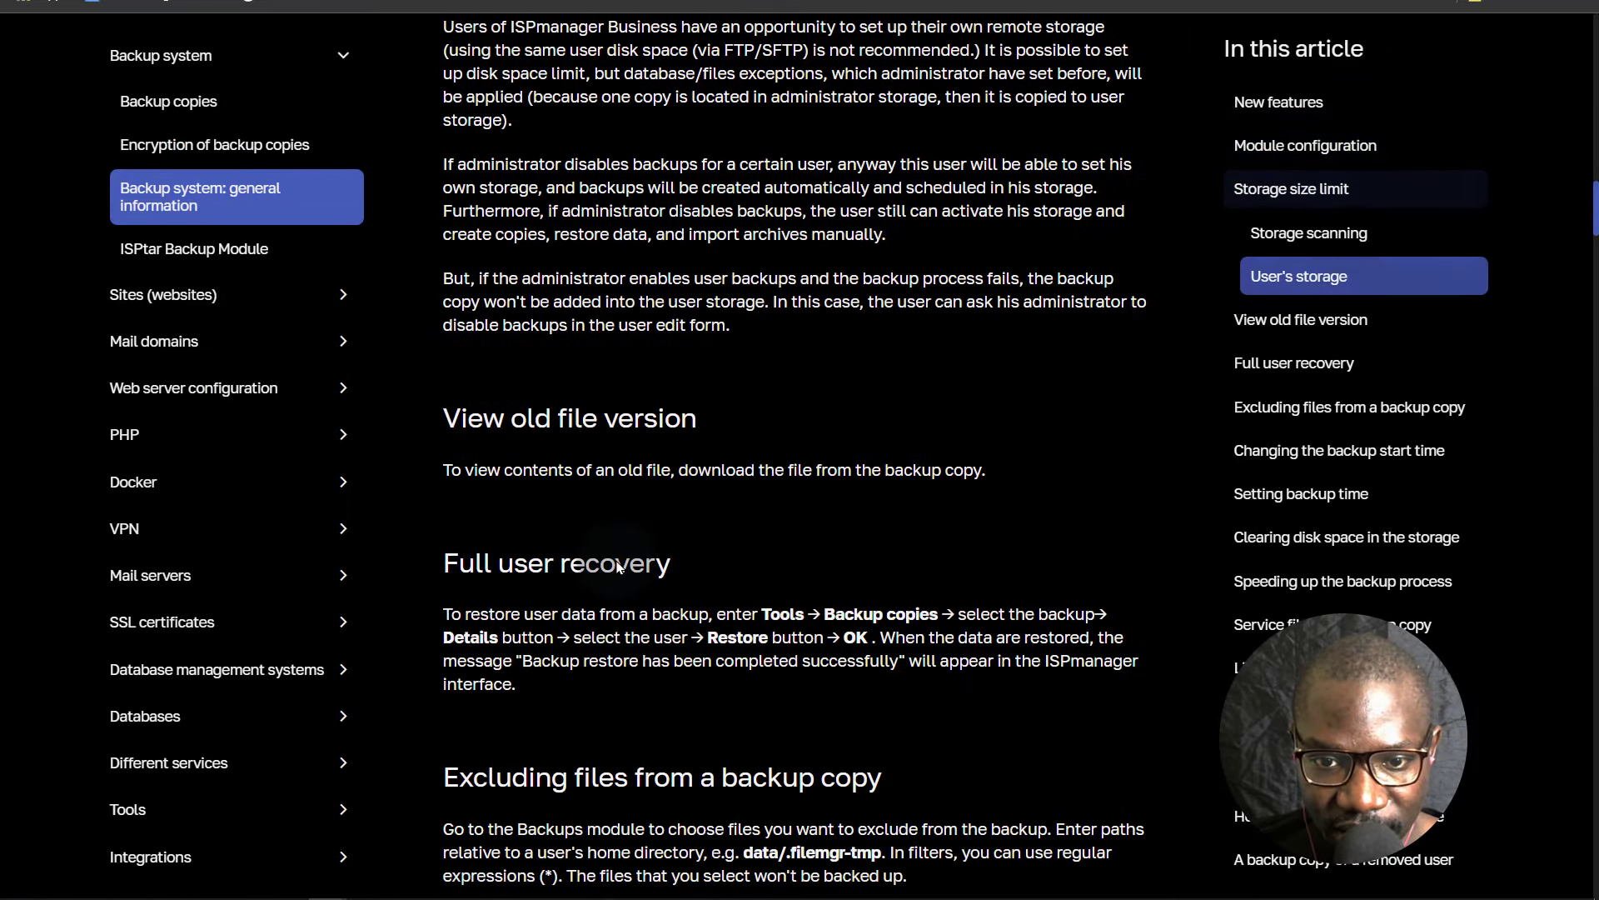
scroll(489, 687, "down", 20)
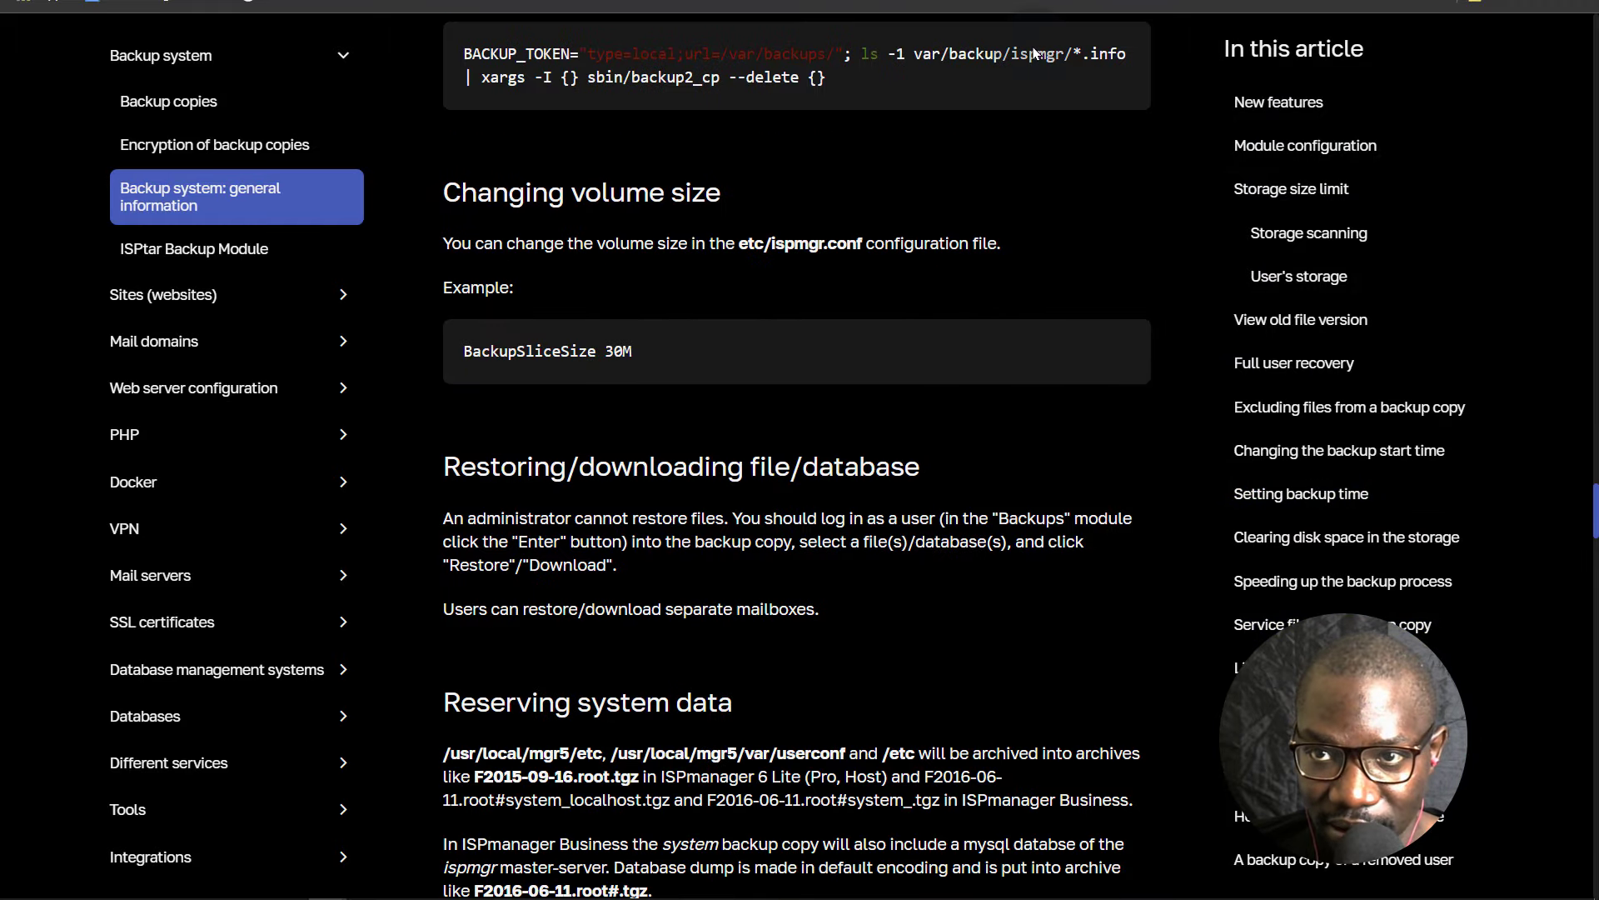
scroll(698, 327, "down", 15)
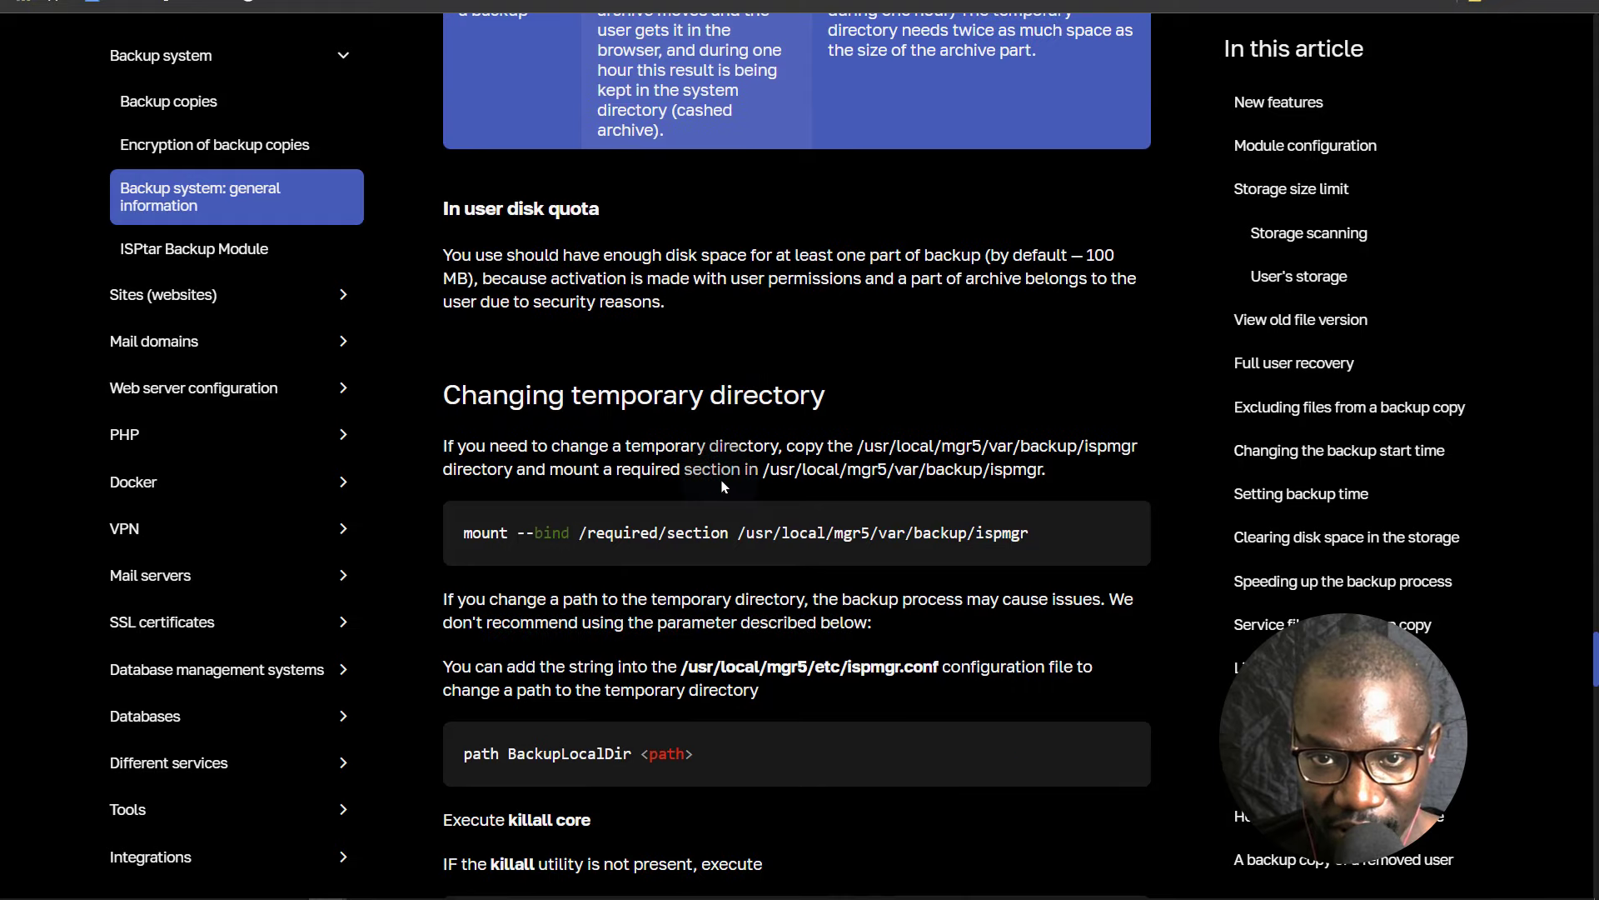
scroll(715, 479, "up", 6)
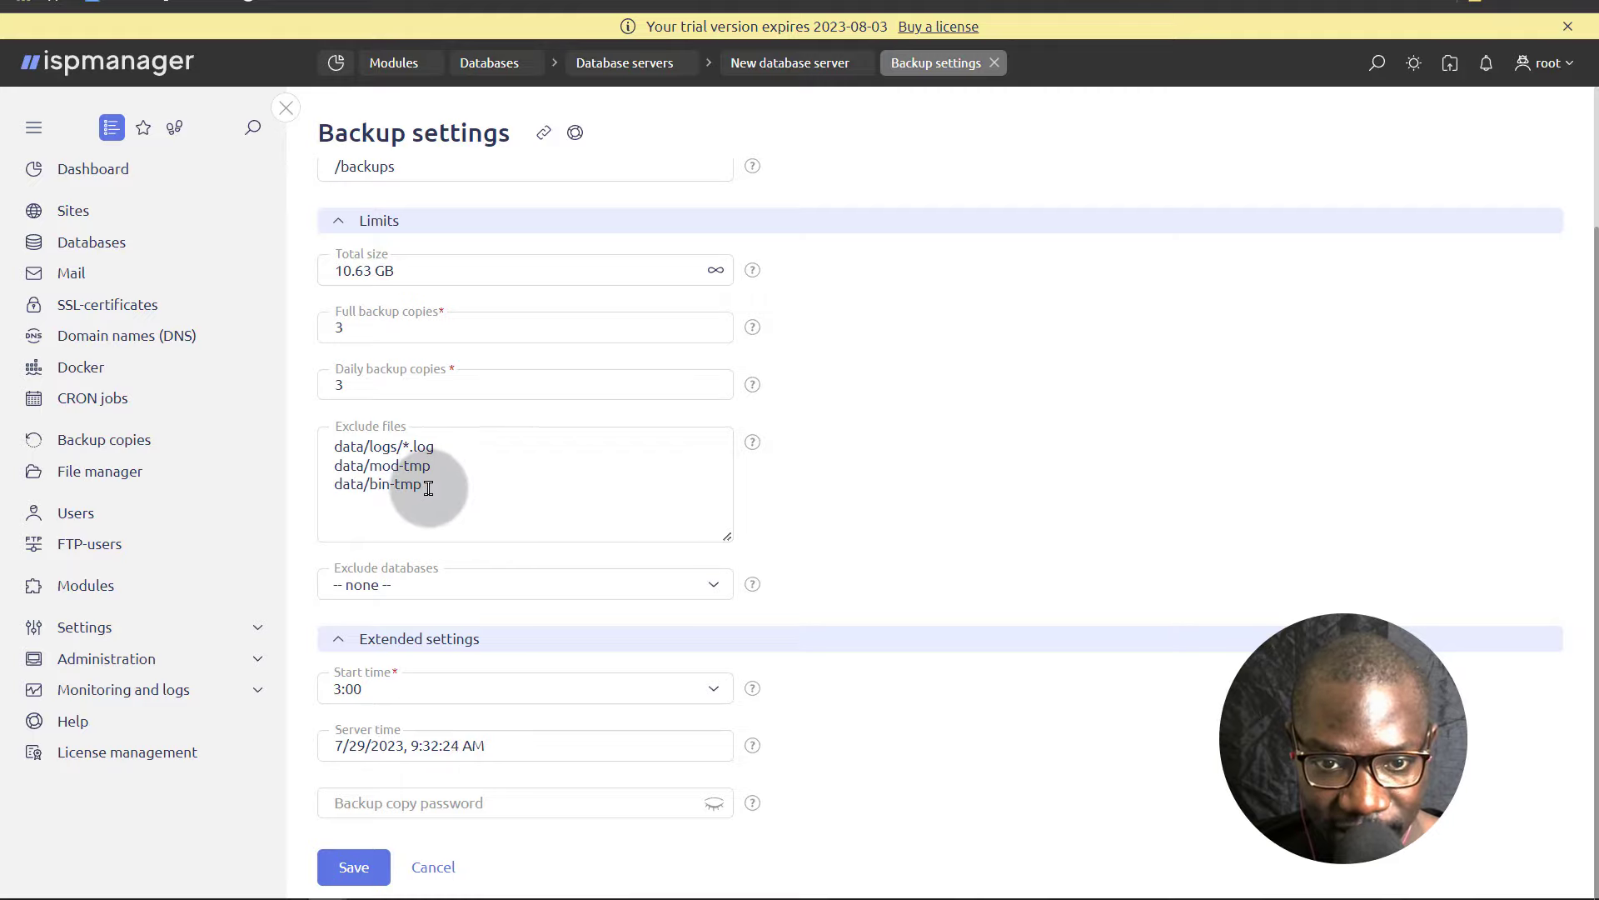
Step: Check the excluded file paths and the databases available for exclusion, selecting none of the databases
left_click(479, 495)
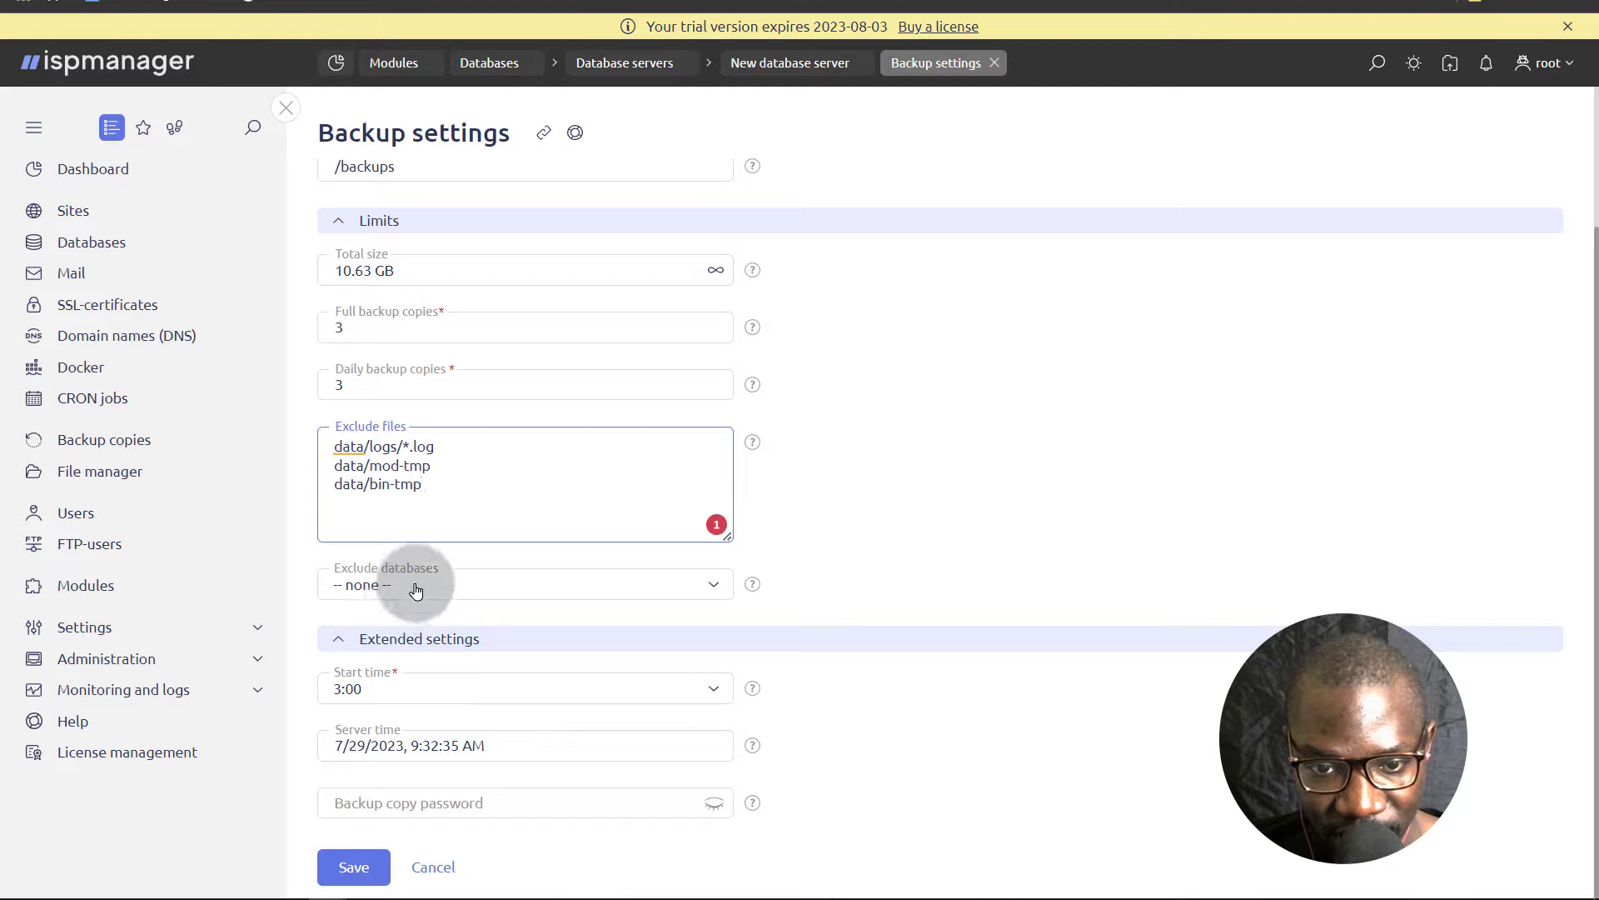
left_click(448, 585)
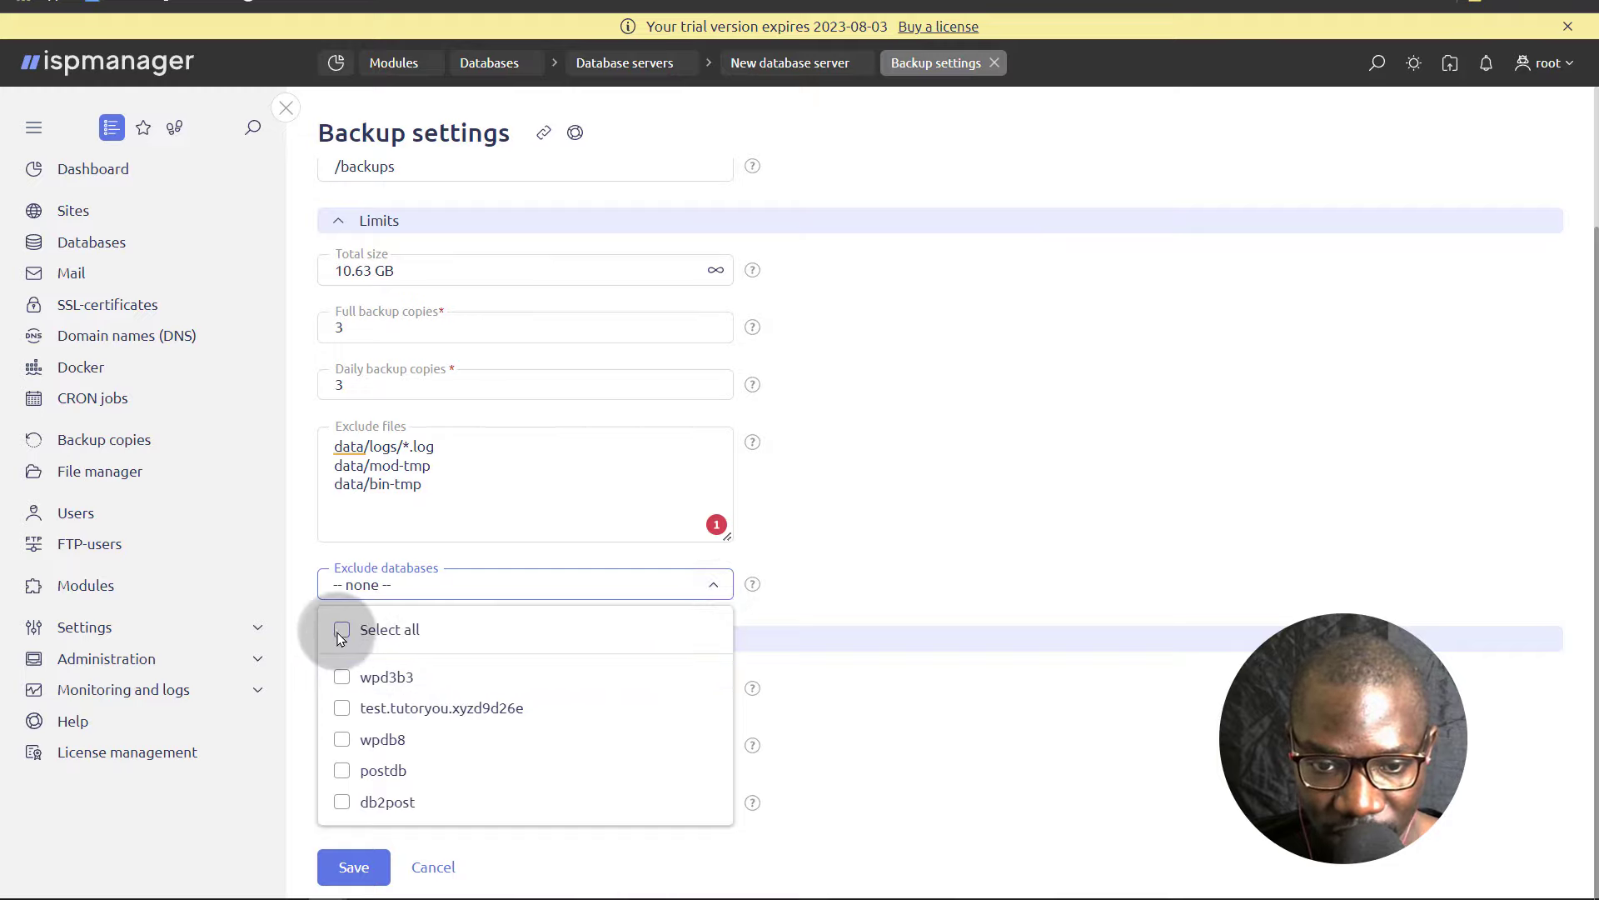
left_click(875, 527)
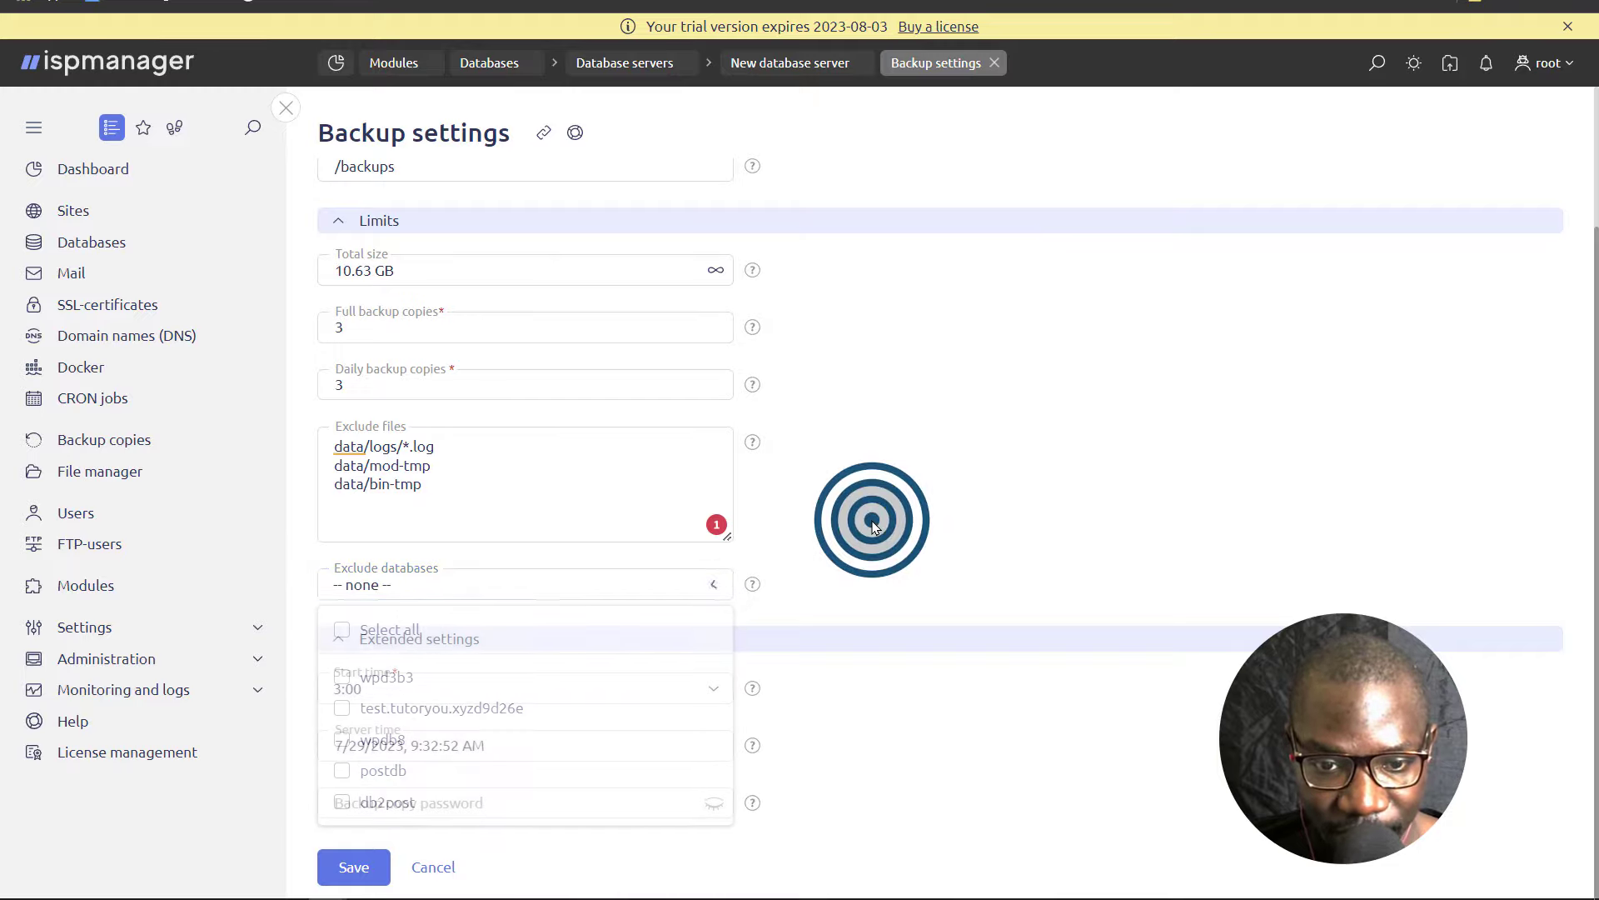
Step: Set the backup start time to 2:00 in the extended settings
left_click(393, 688)
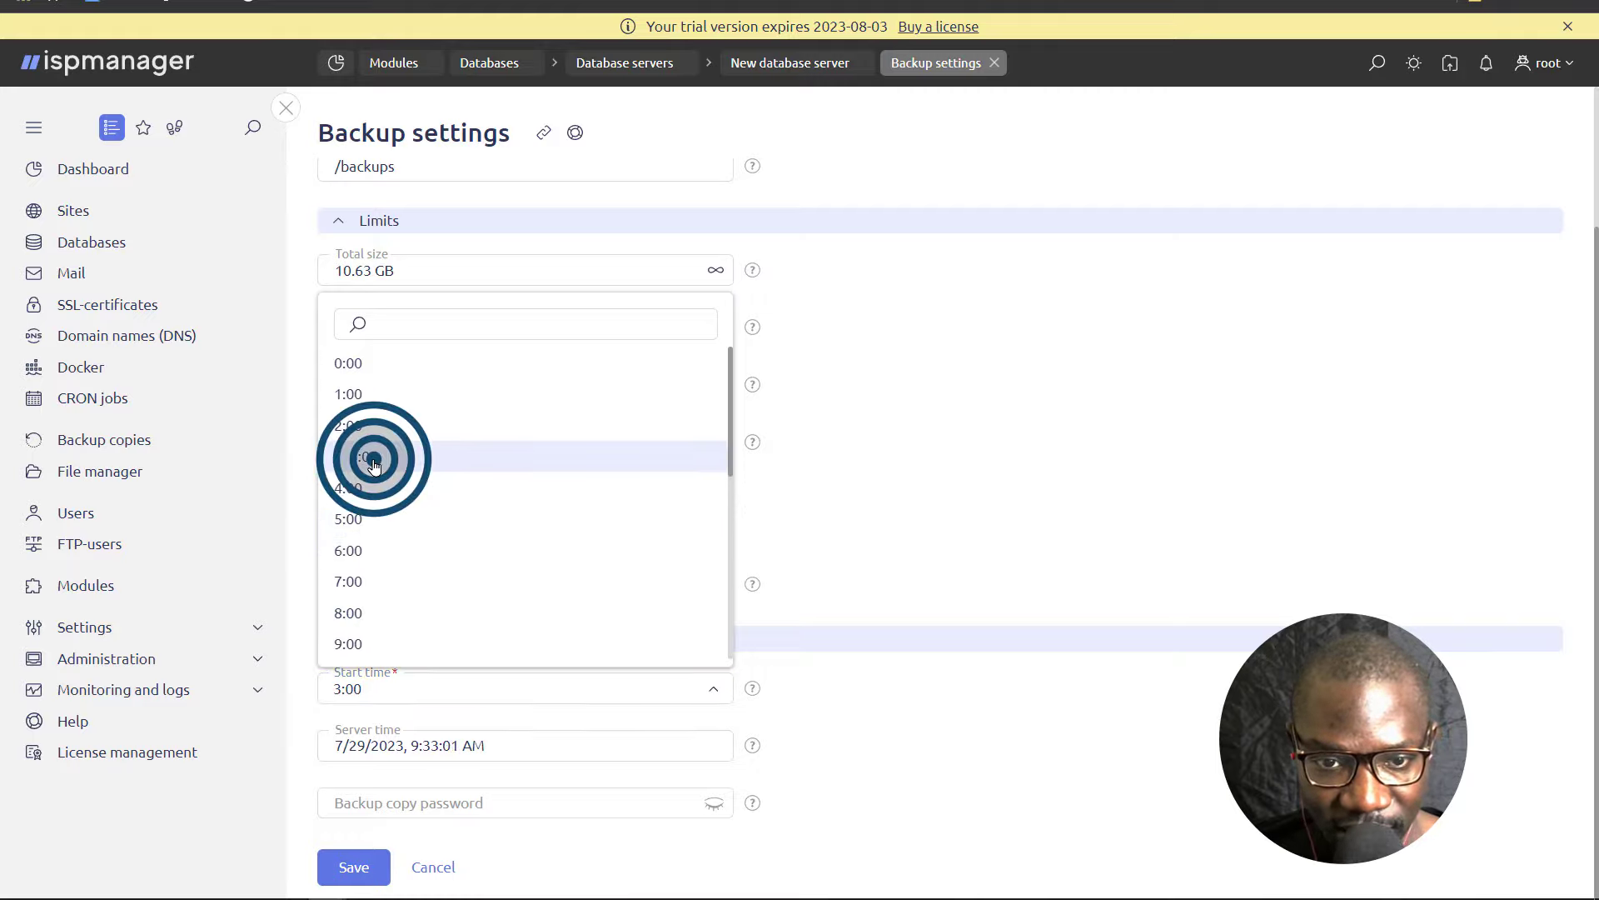
left_click(924, 459)
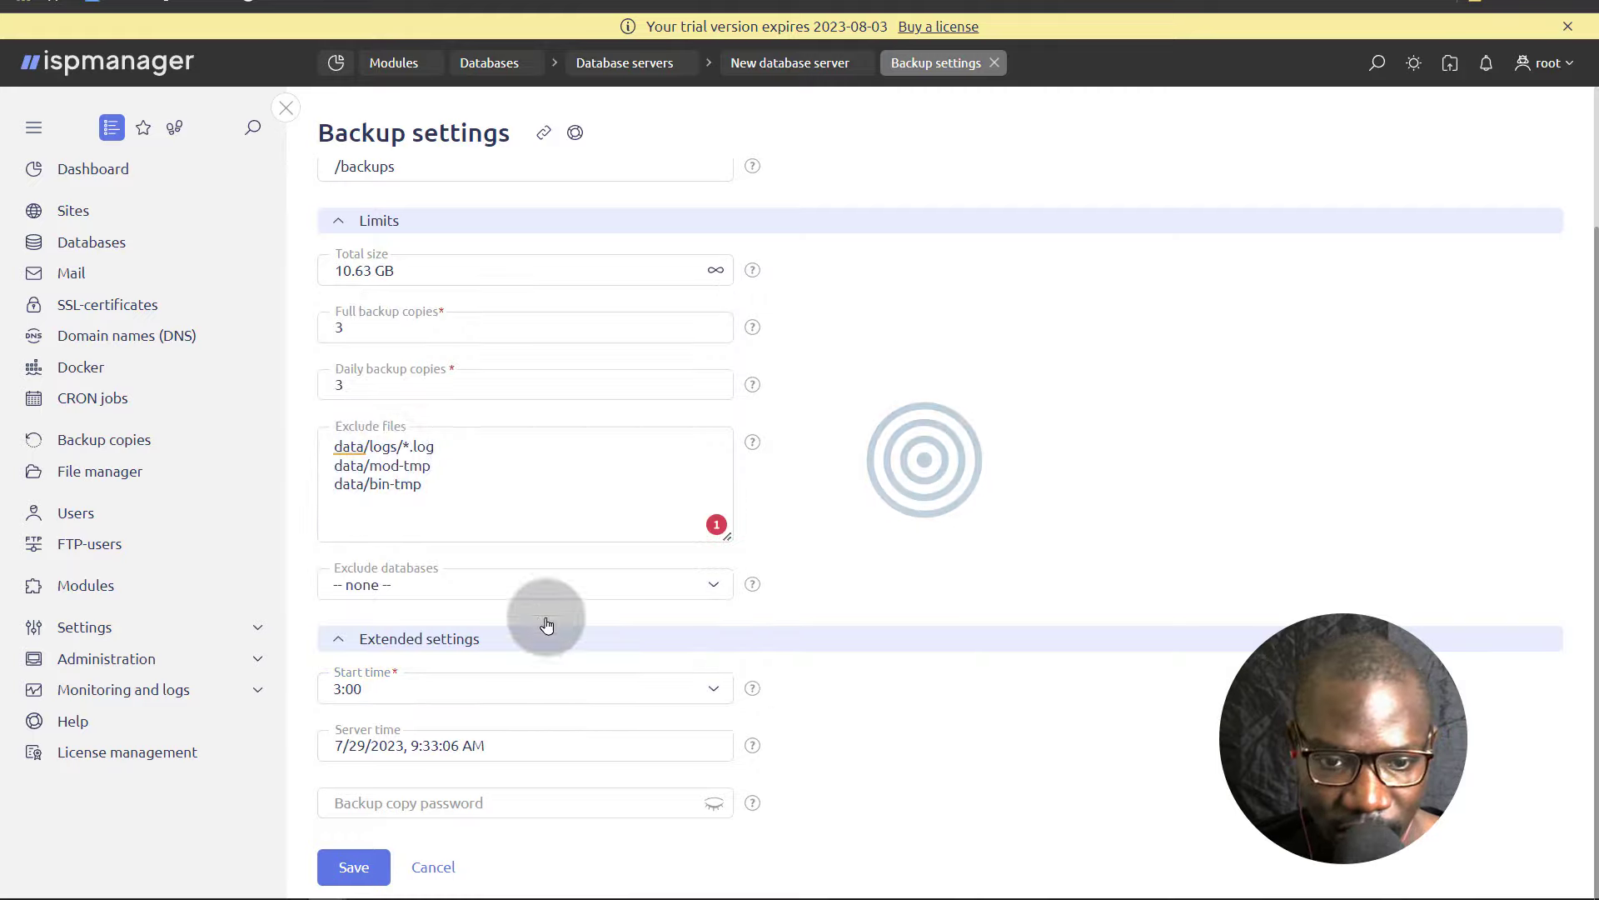
left_click(387, 683)
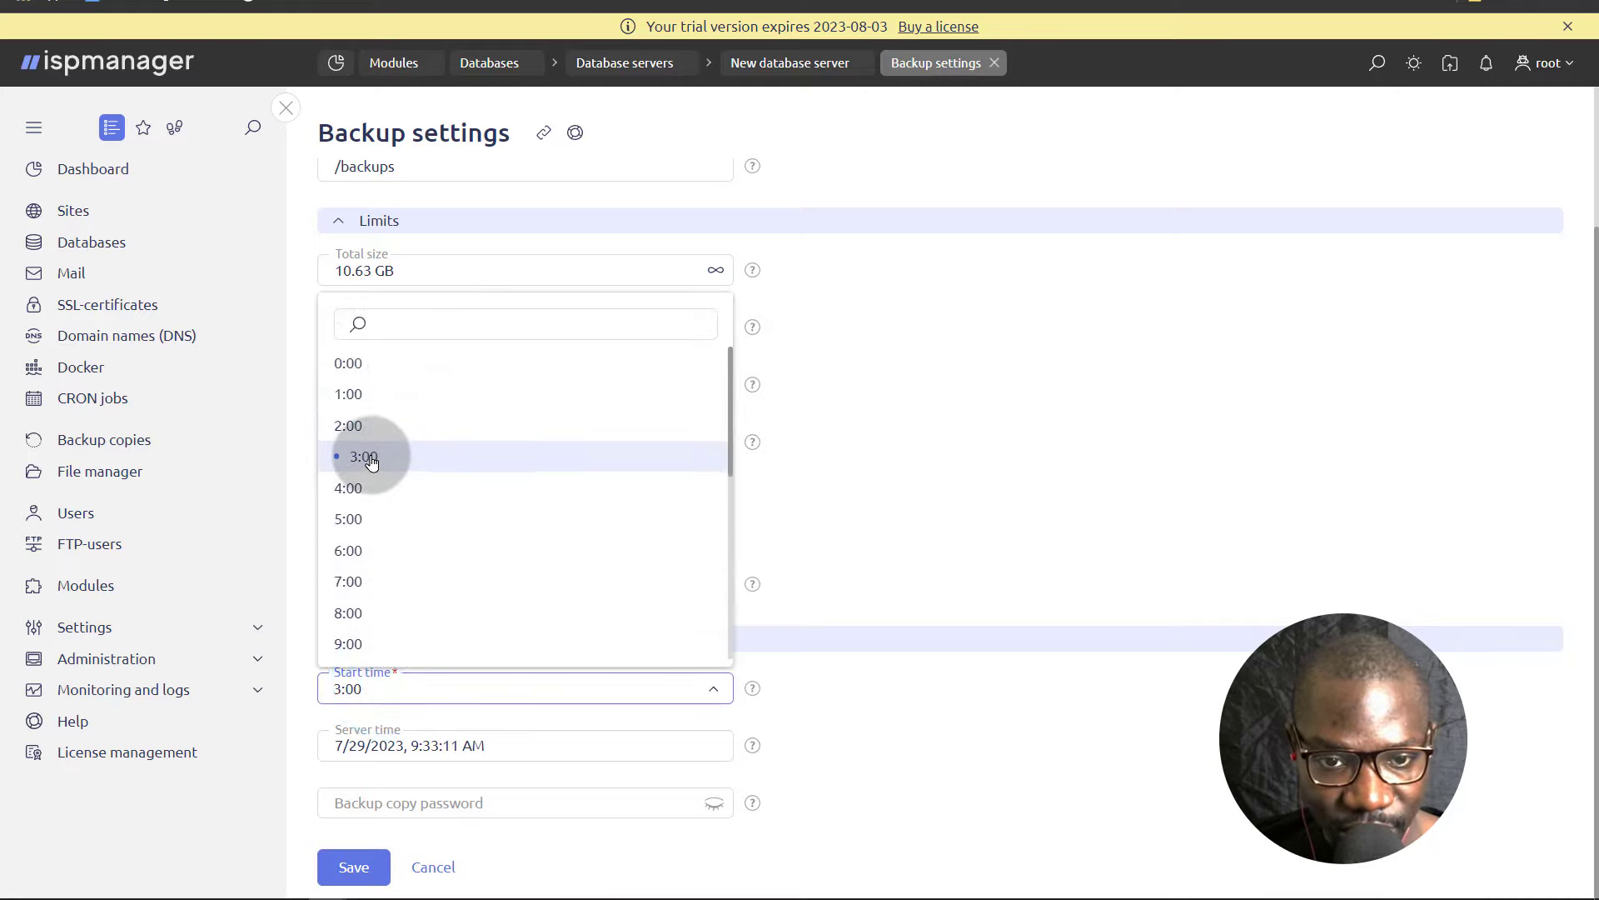
scroll(457, 553, "down", 5)
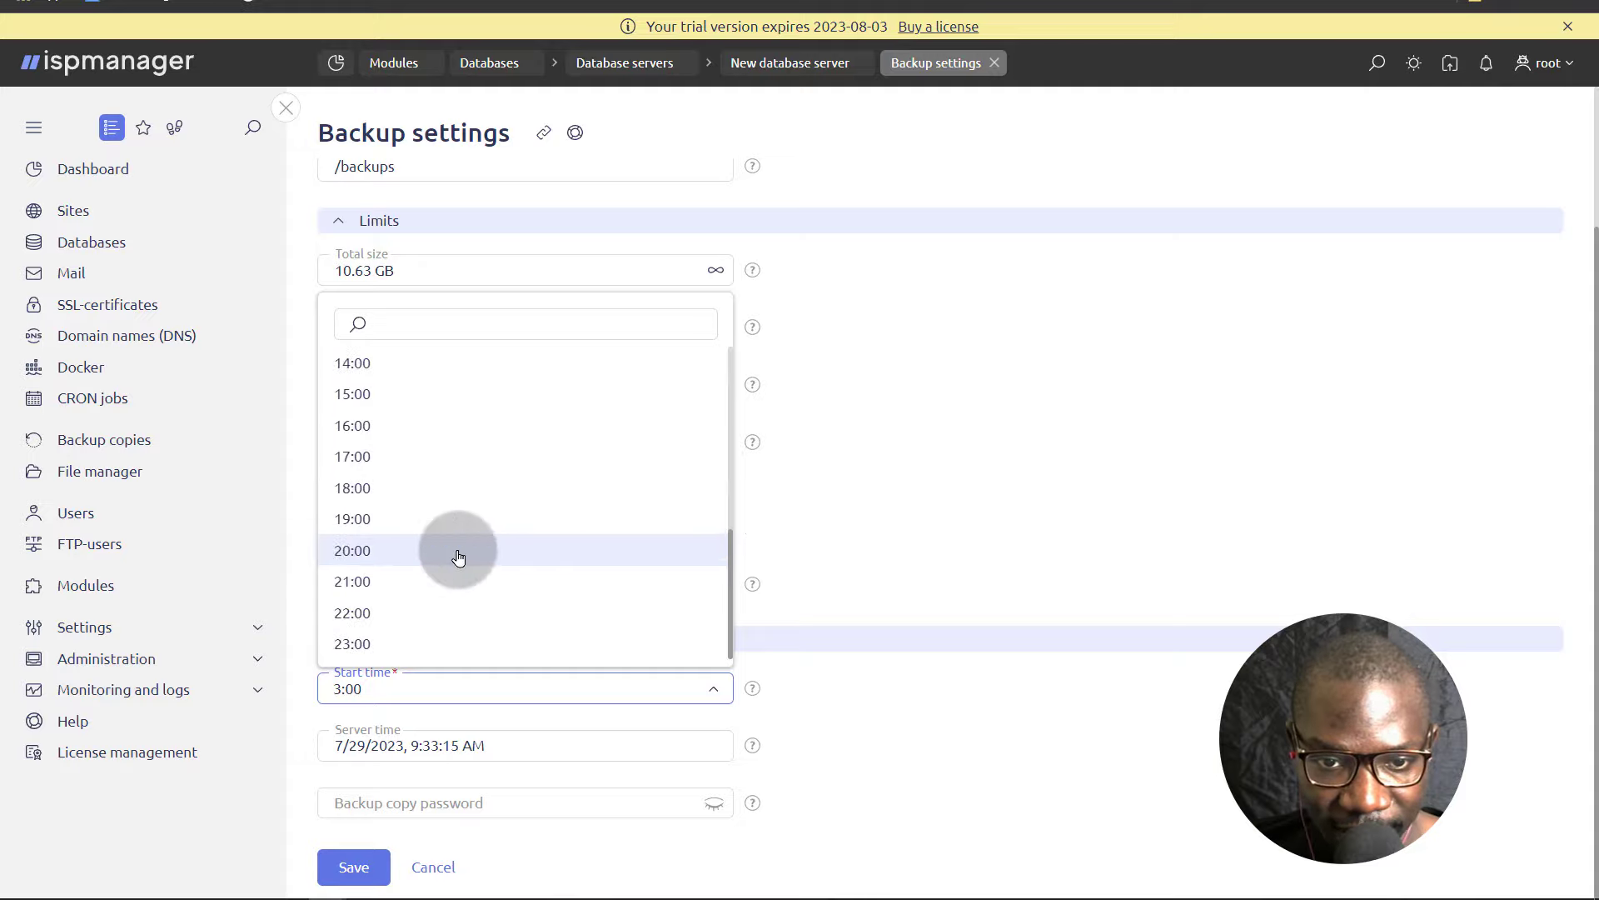
scroll(459, 557, "up", 1)
scroll(459, 557, "up", 4)
left_click(385, 426)
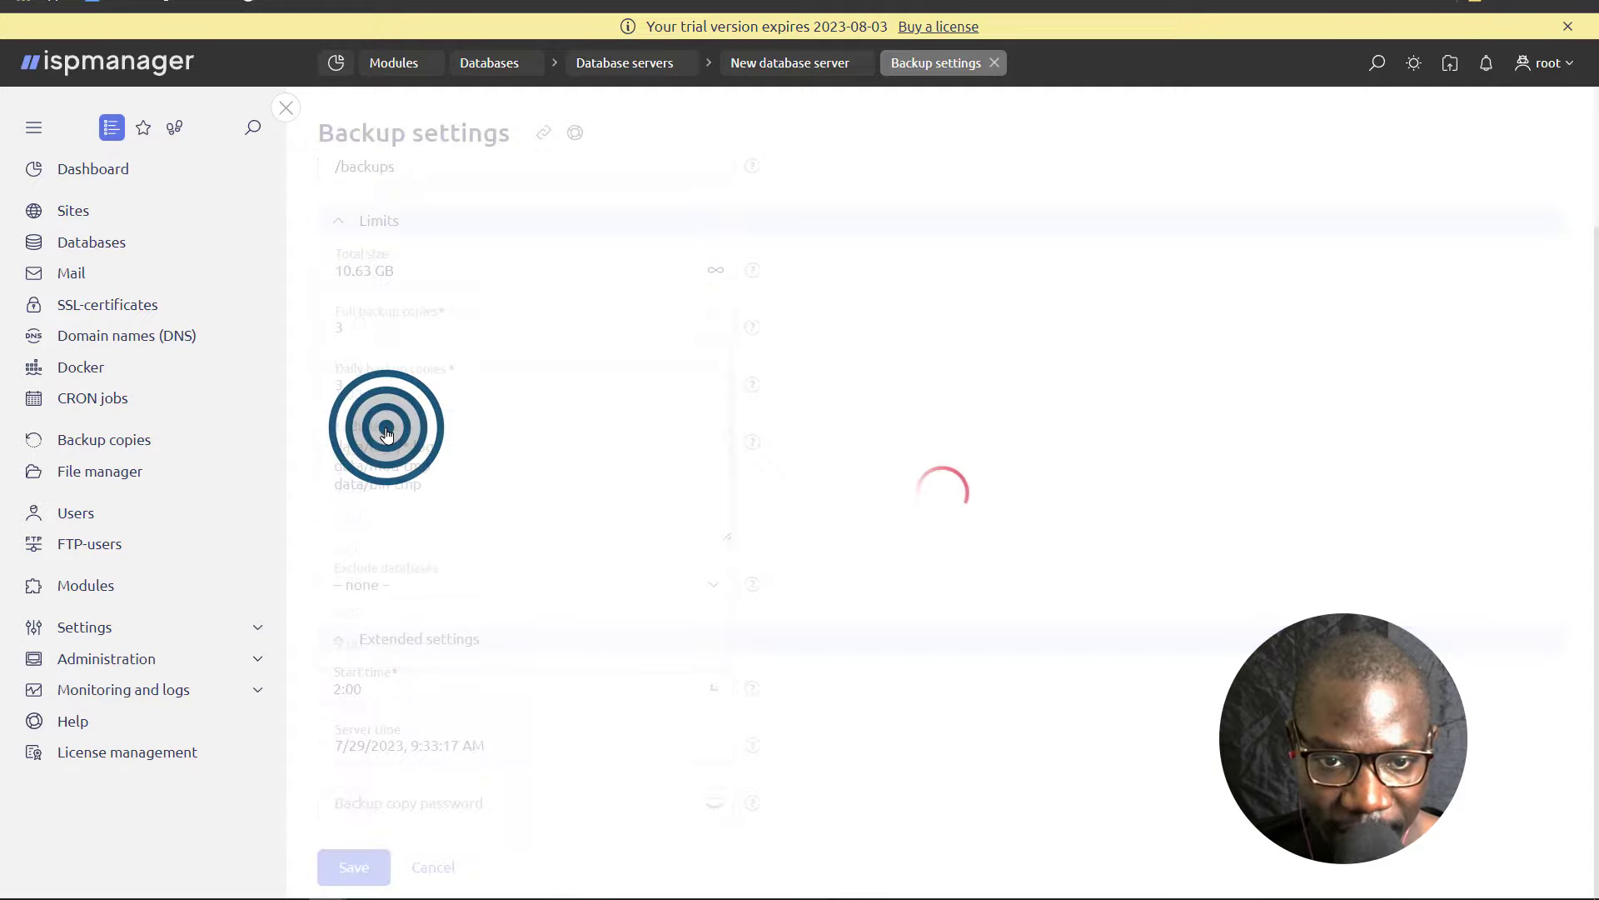
left_click(710, 682)
scroll(564, 653, "down", 5)
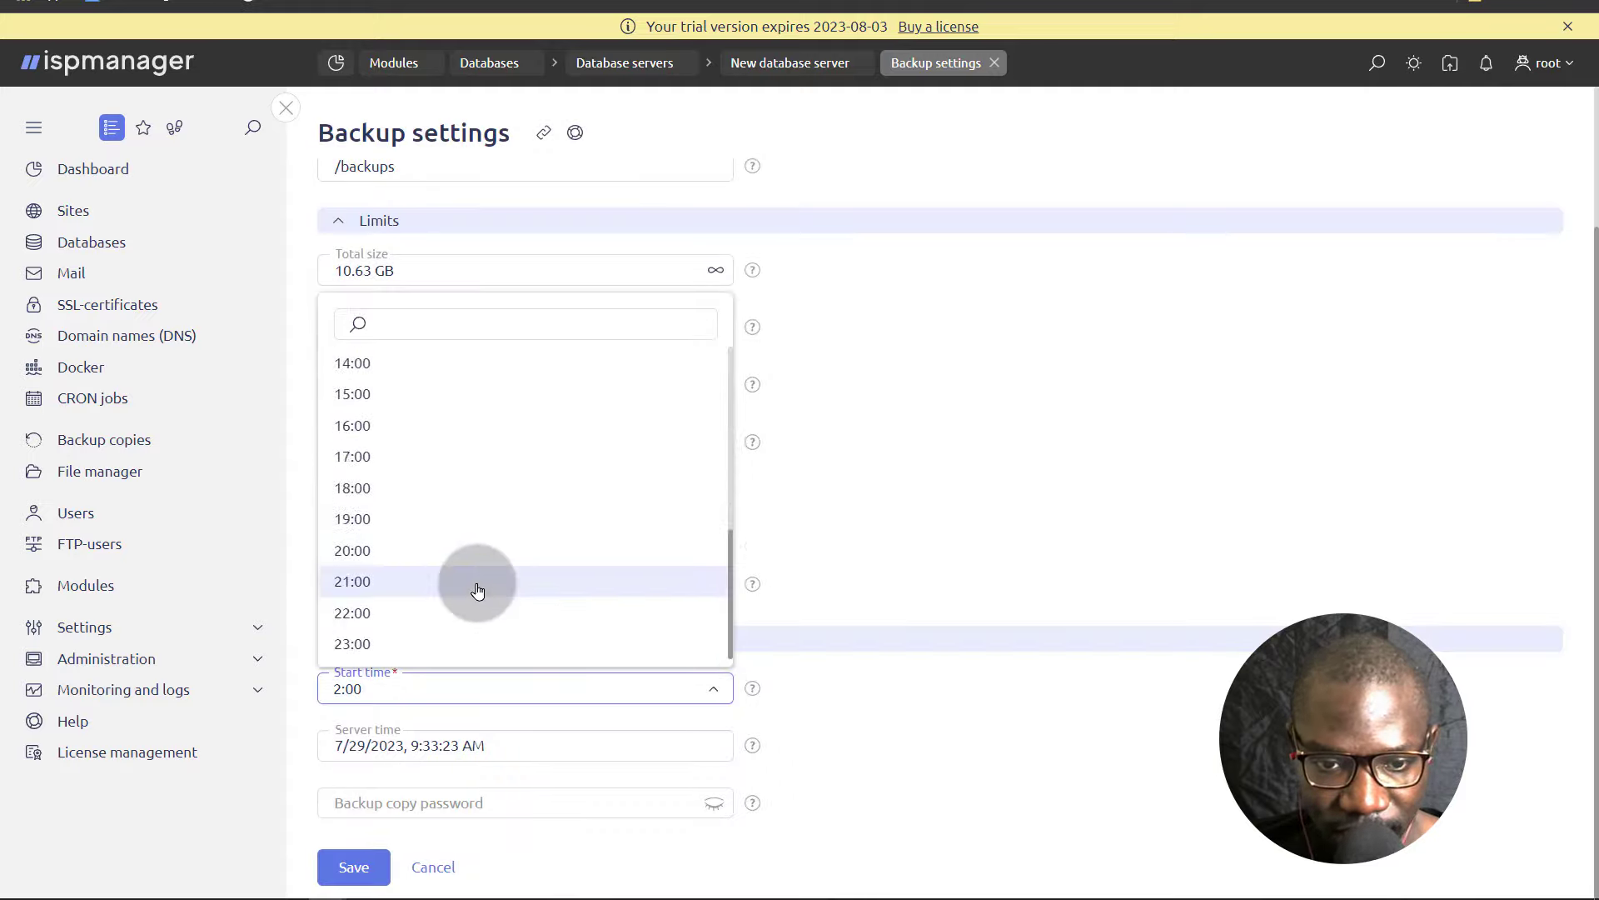
left_click(361, 644)
left_click(1013, 633)
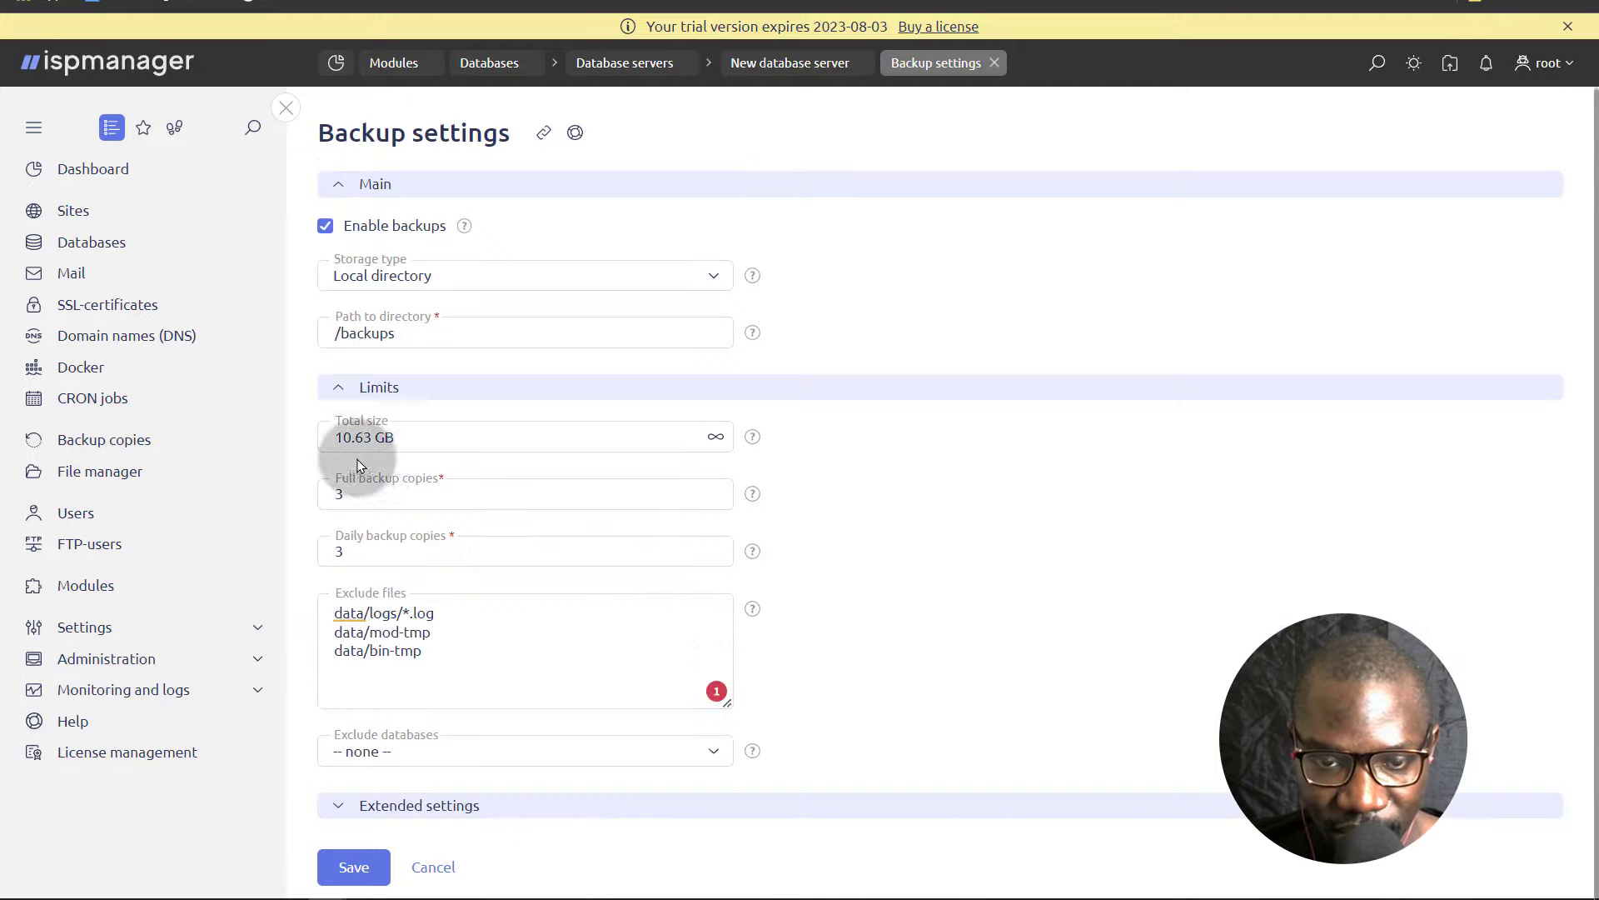
left_click(827, 635)
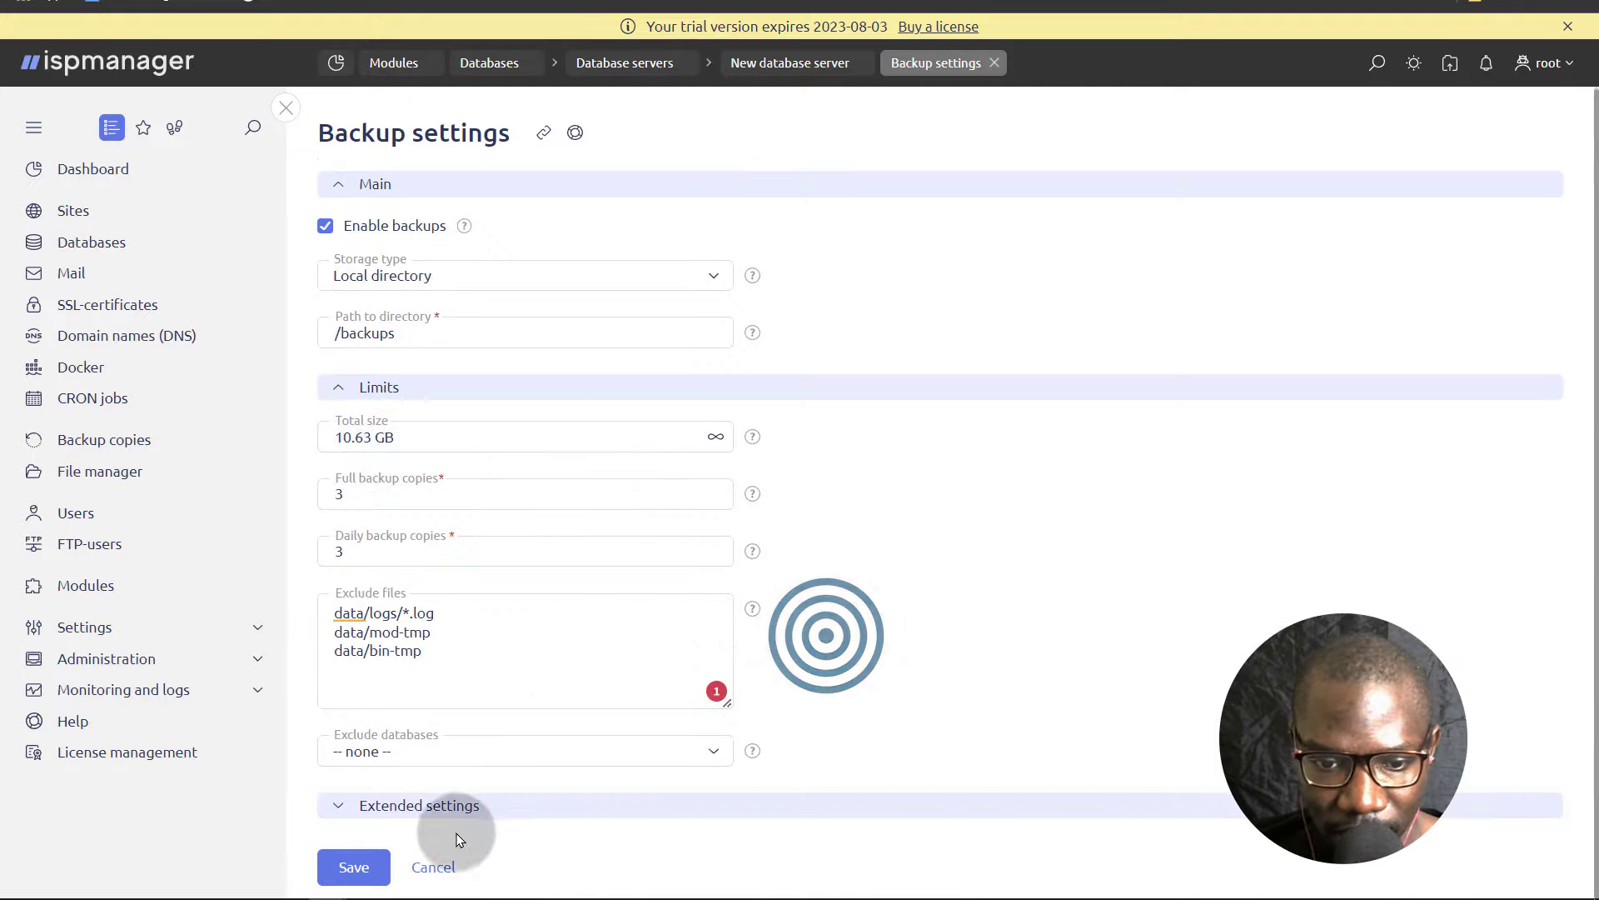
left_click(339, 813)
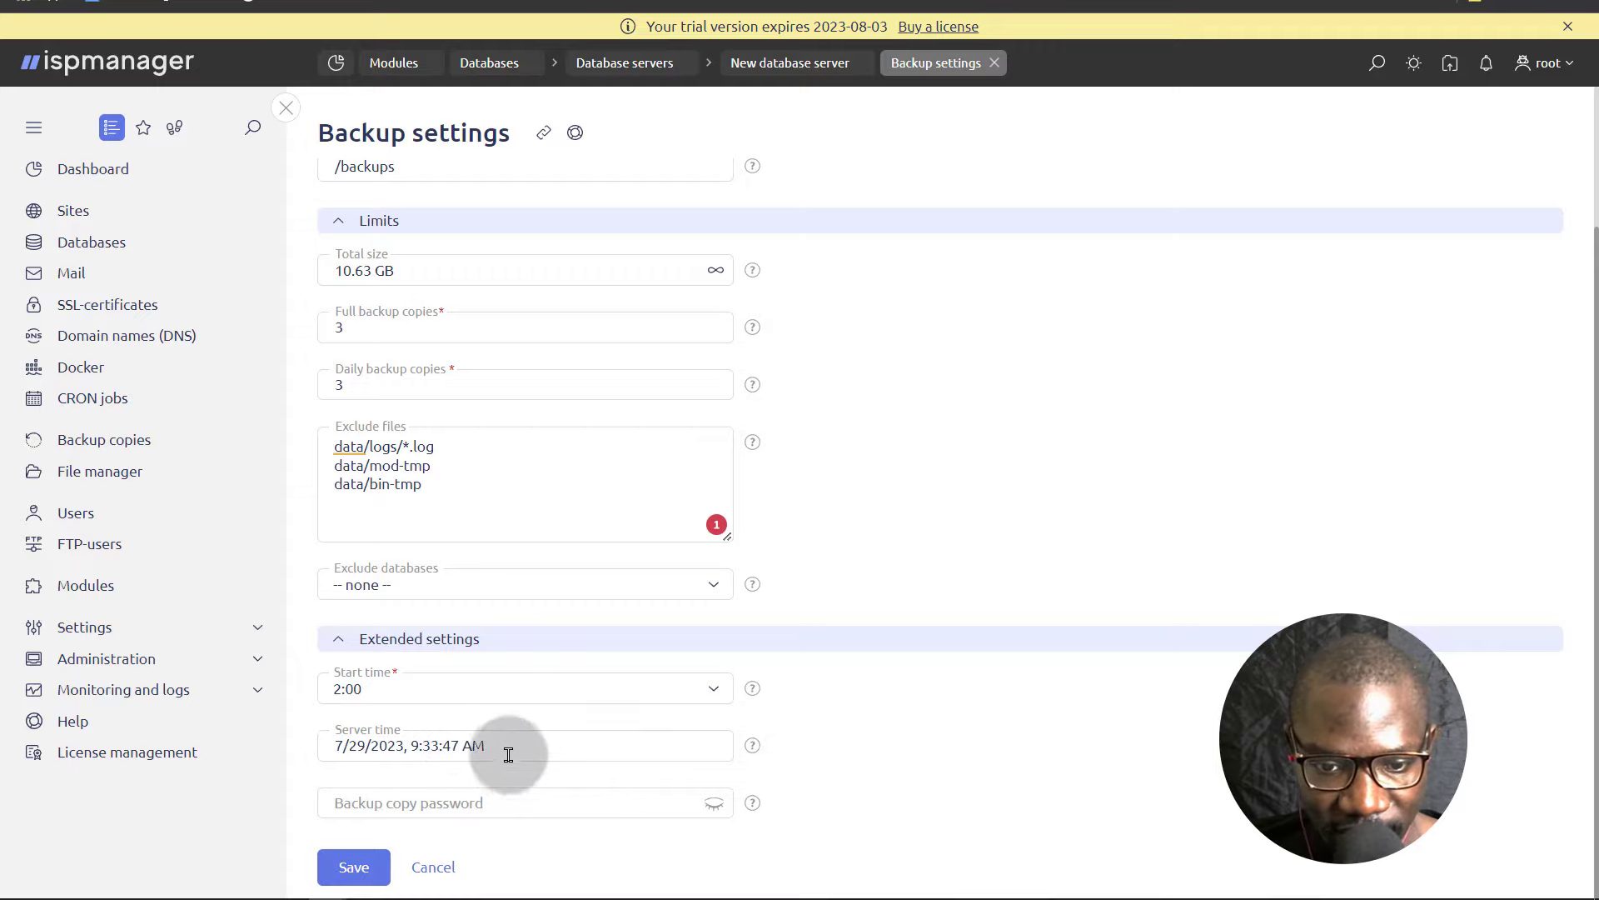
Step: Leave the backup copy password empty and save the backup settings
left_click(460, 805)
left_click(937, 746)
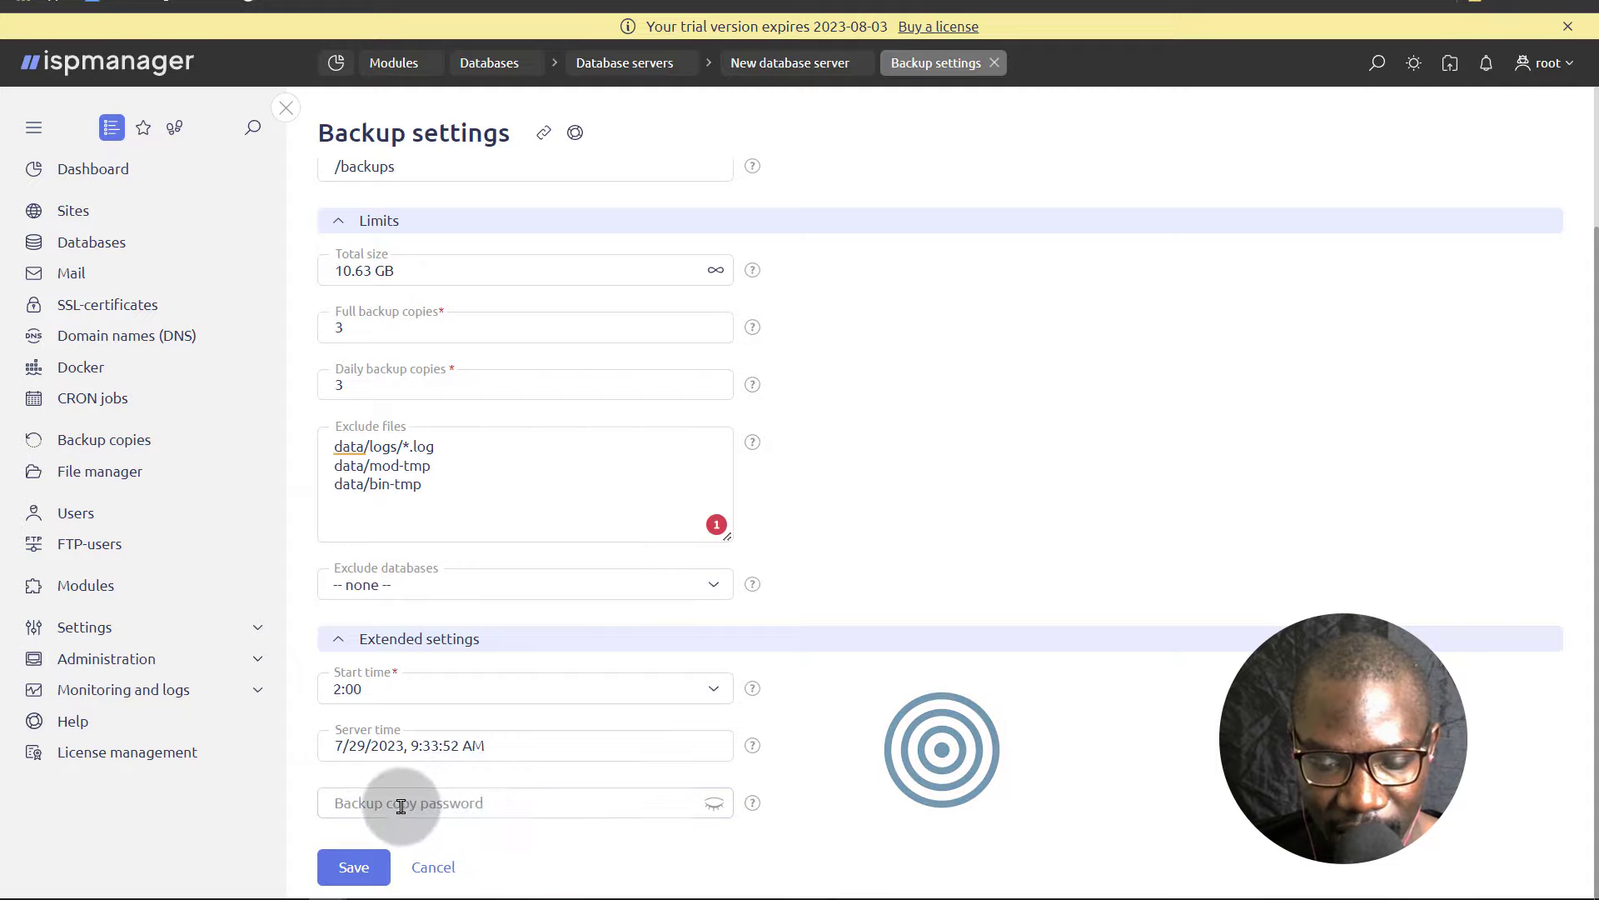
left_click(348, 869)
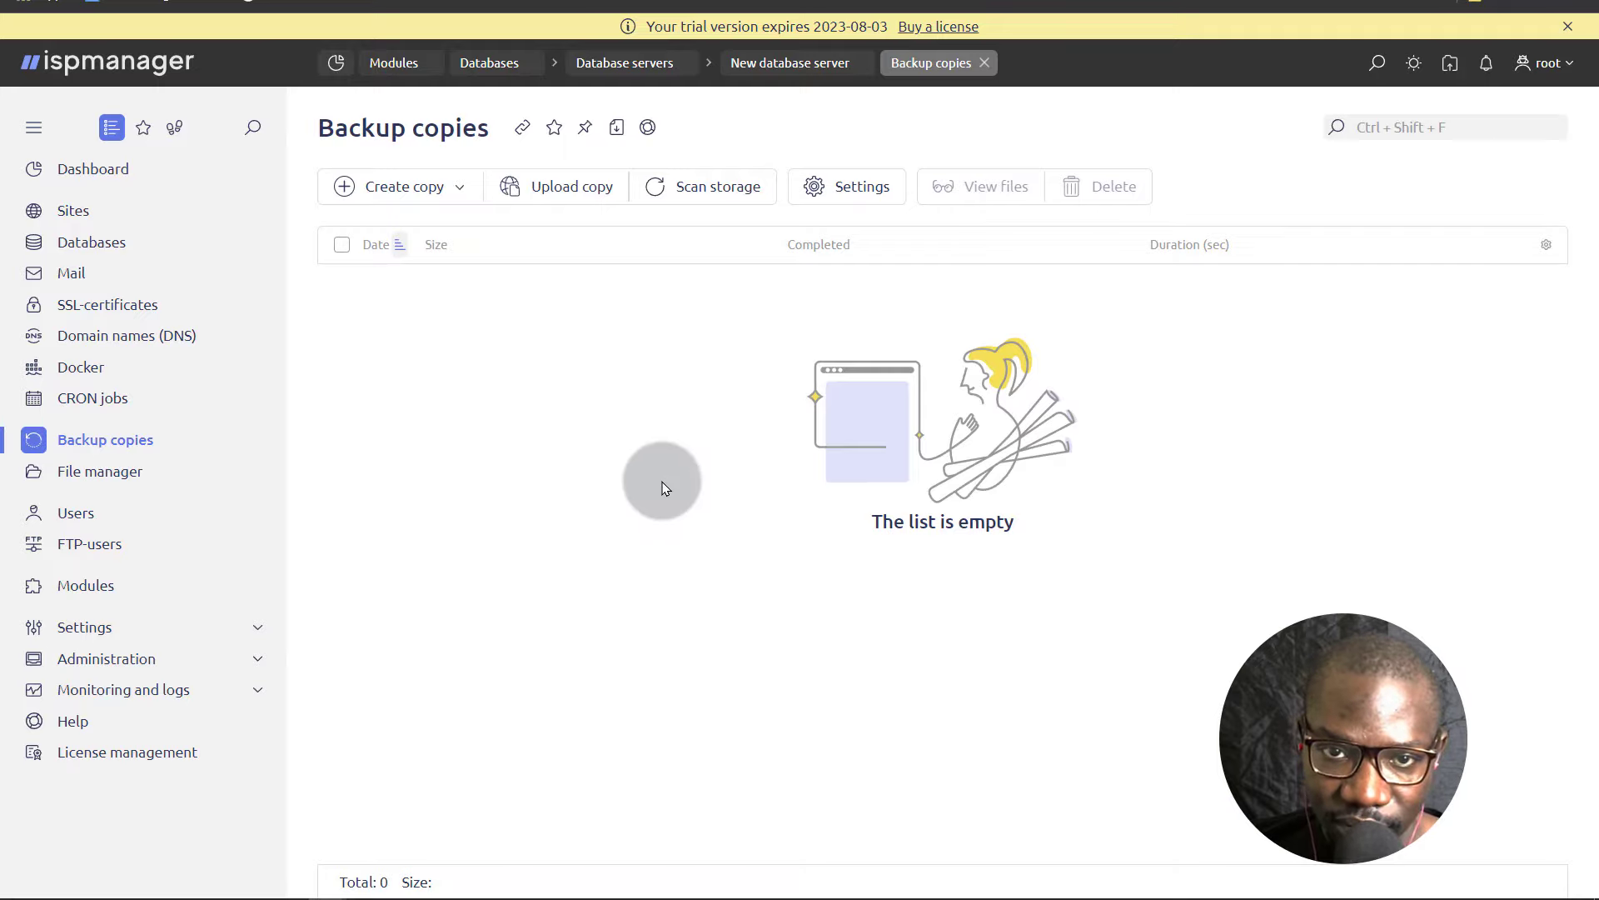
Step: Create a user data backup copy for the only user available for selection
left_click(393, 189)
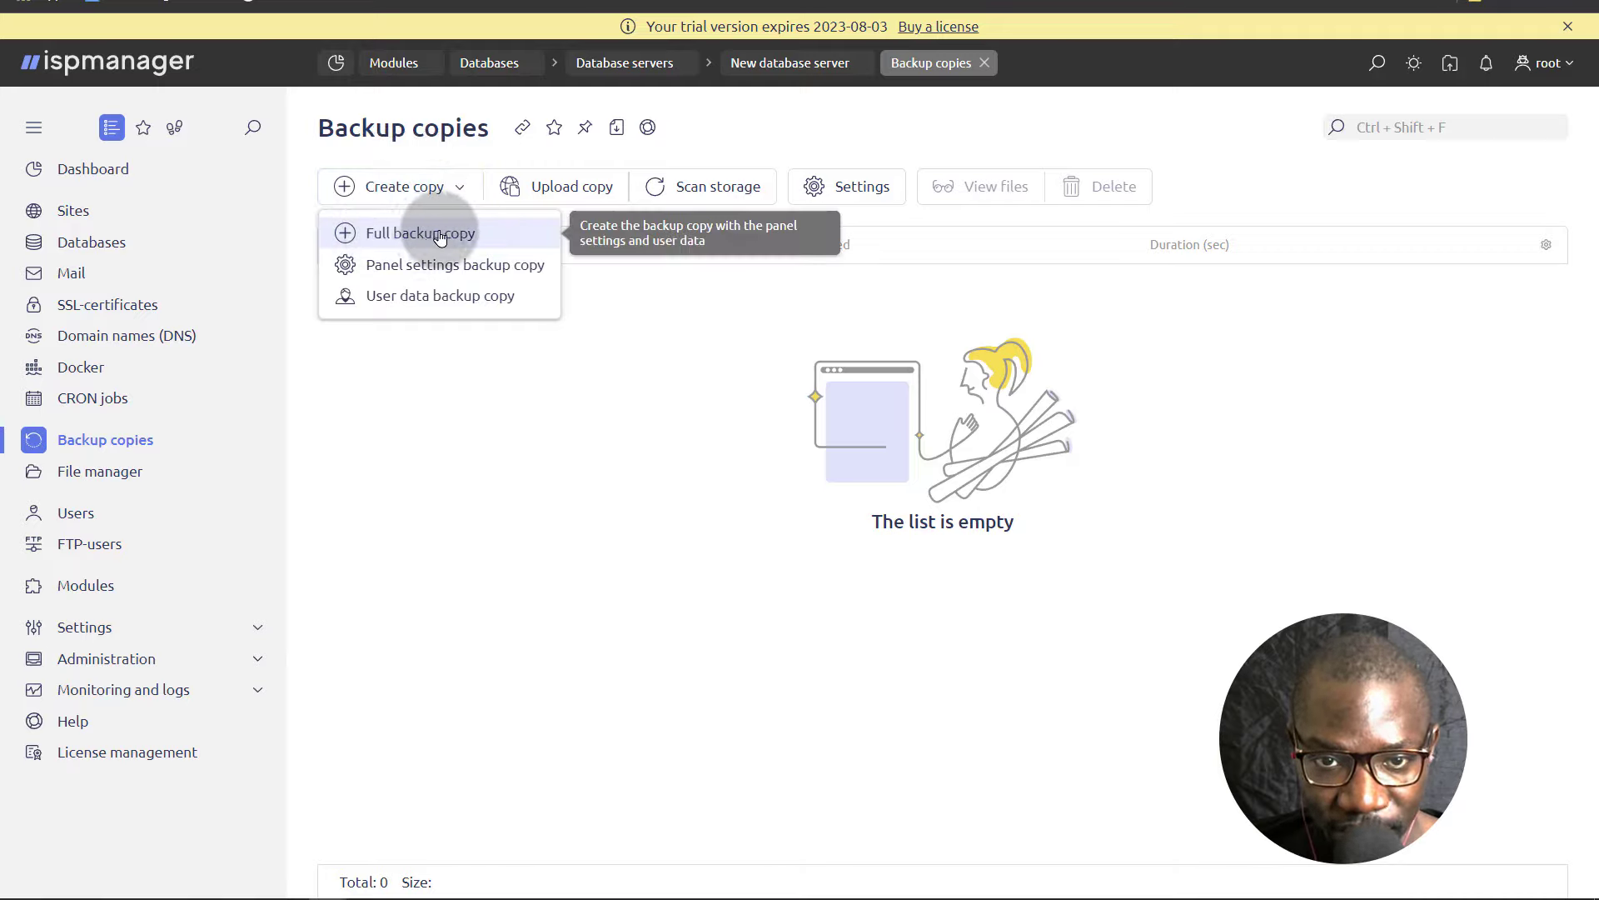
left_click(379, 187)
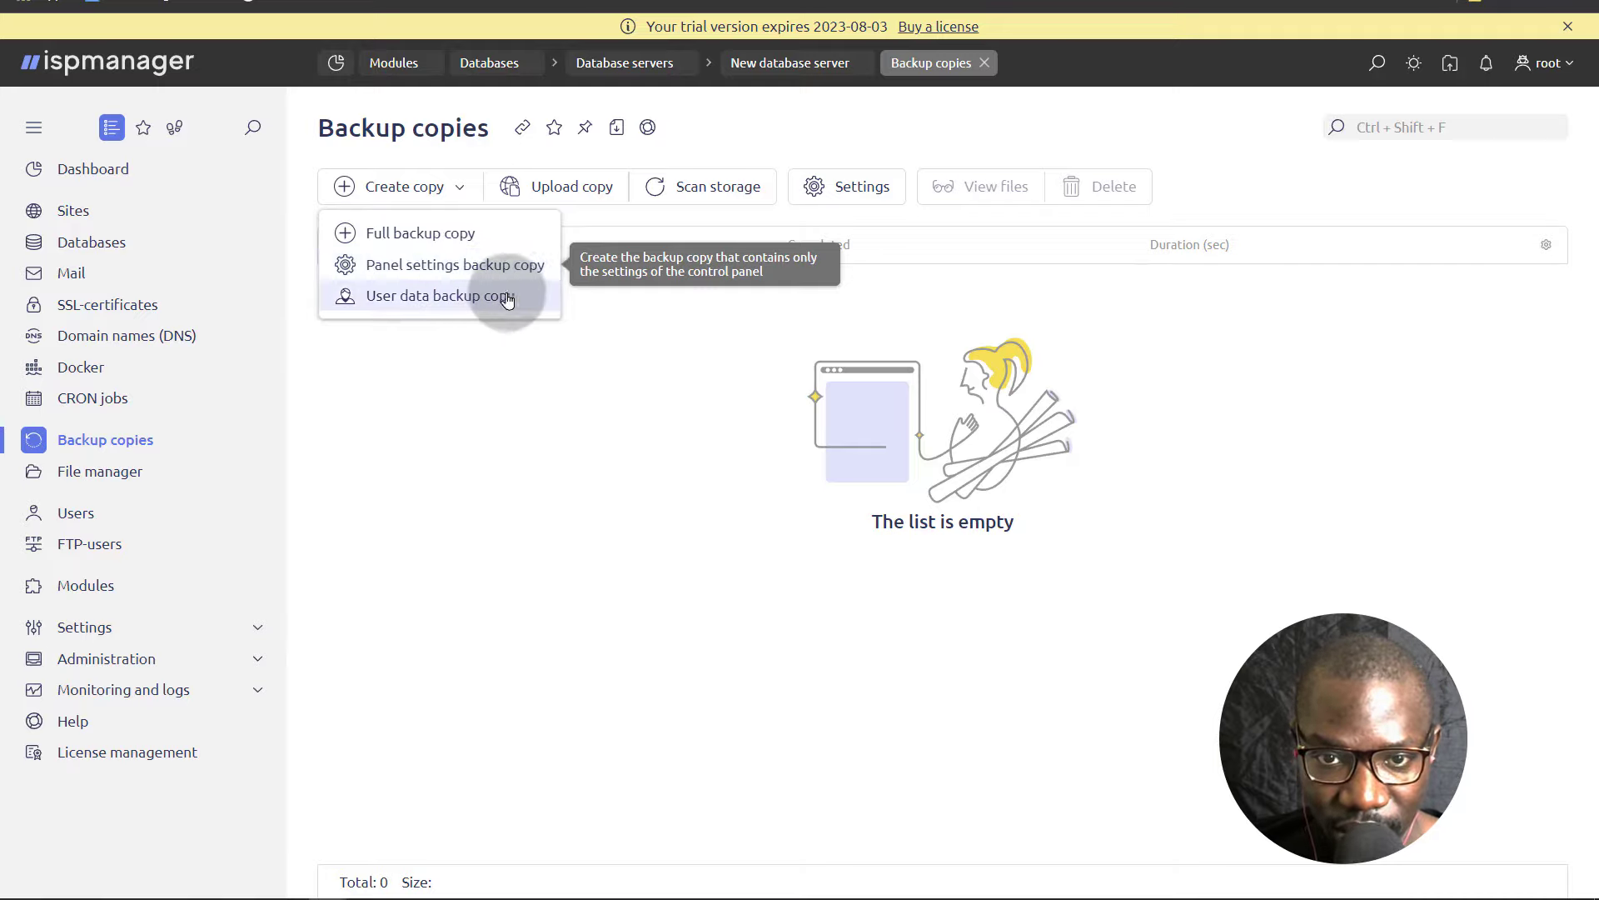
left_click(422, 298)
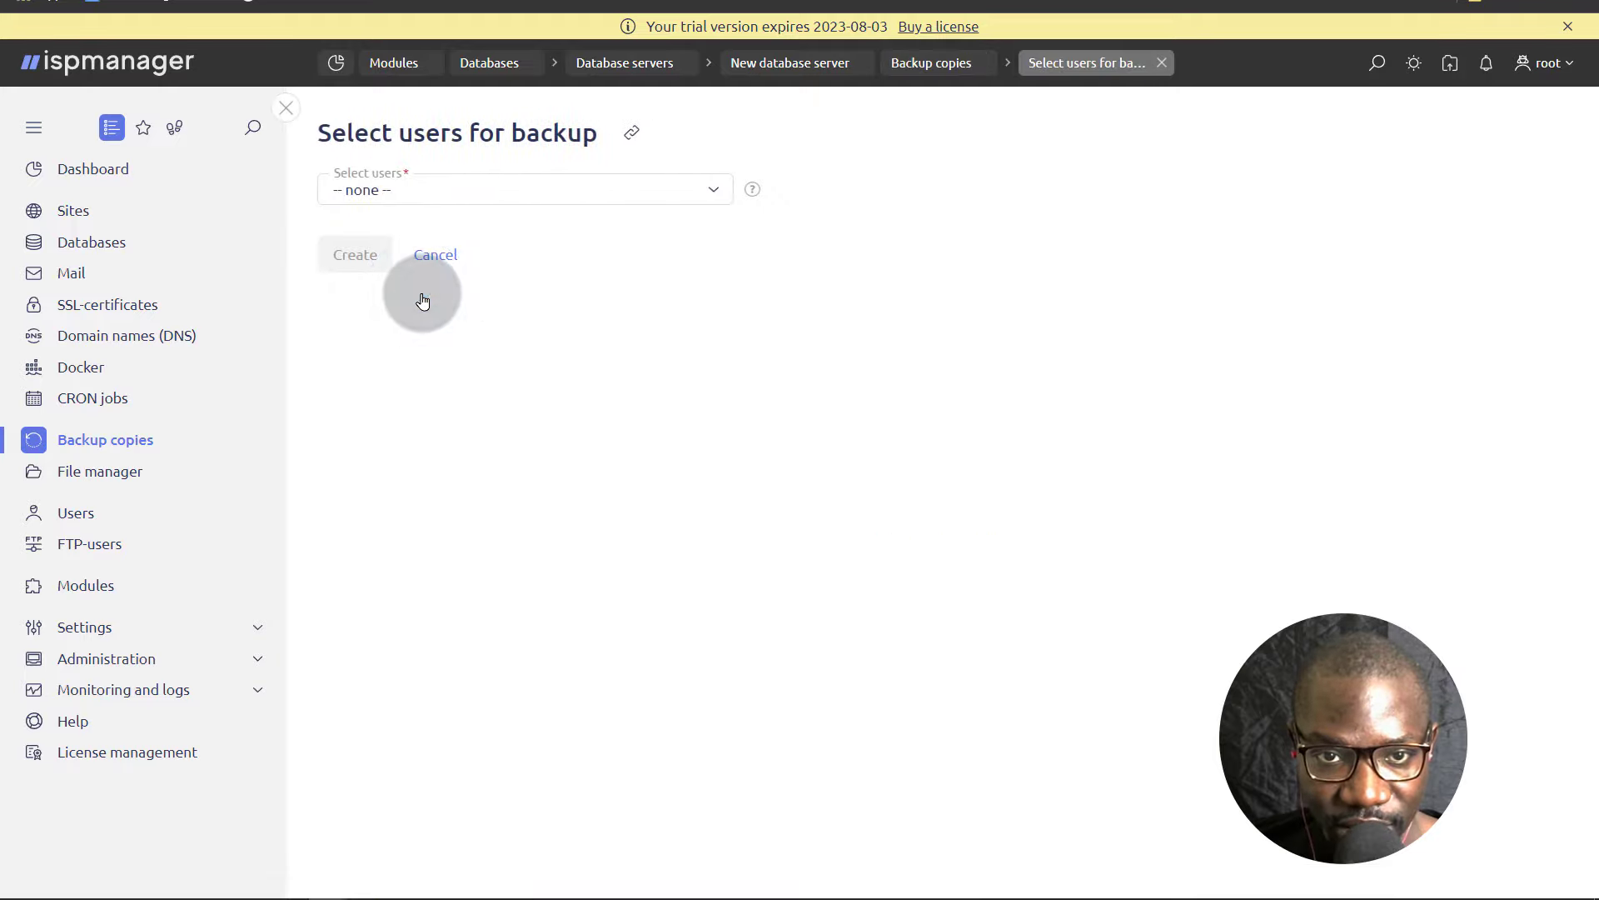
left_click(434, 188)
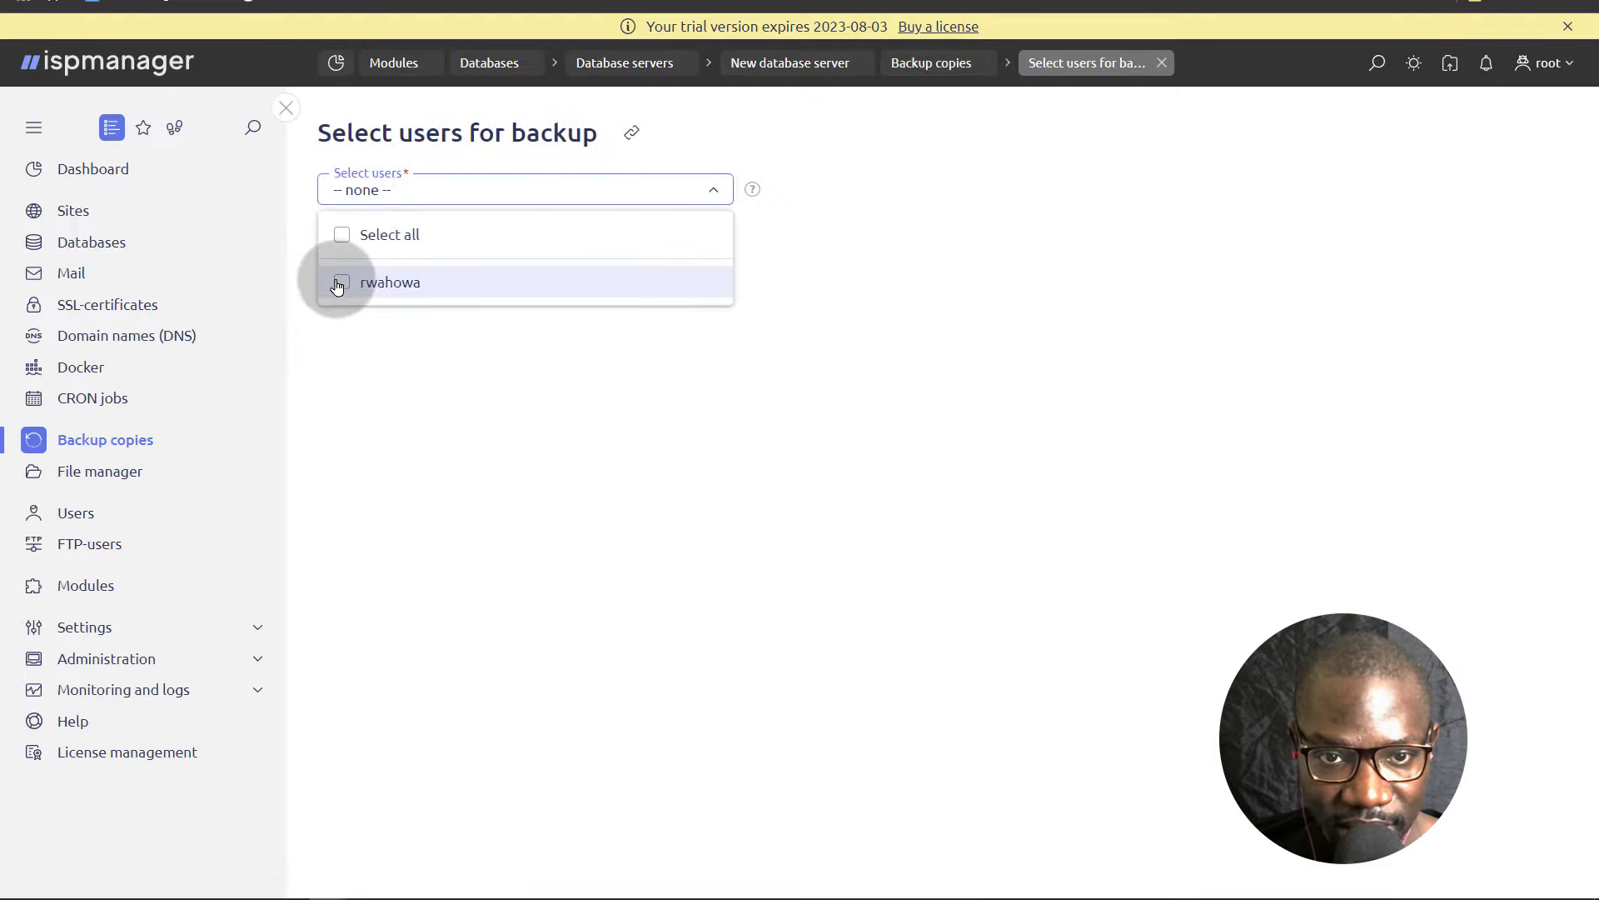
left_click(341, 284)
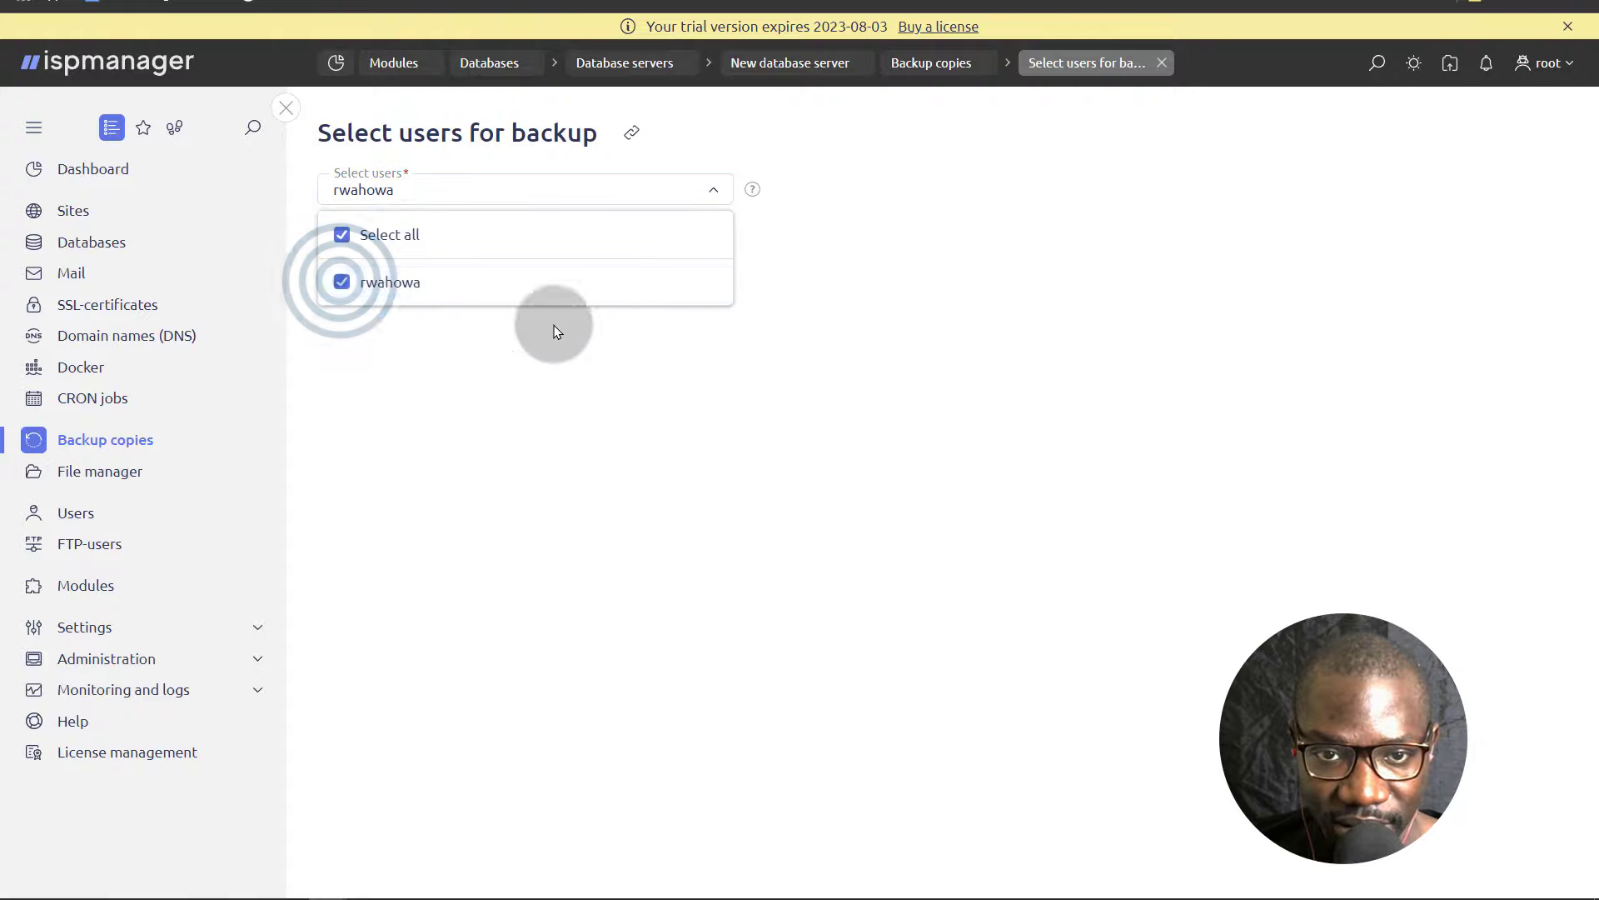
left_click(628, 347)
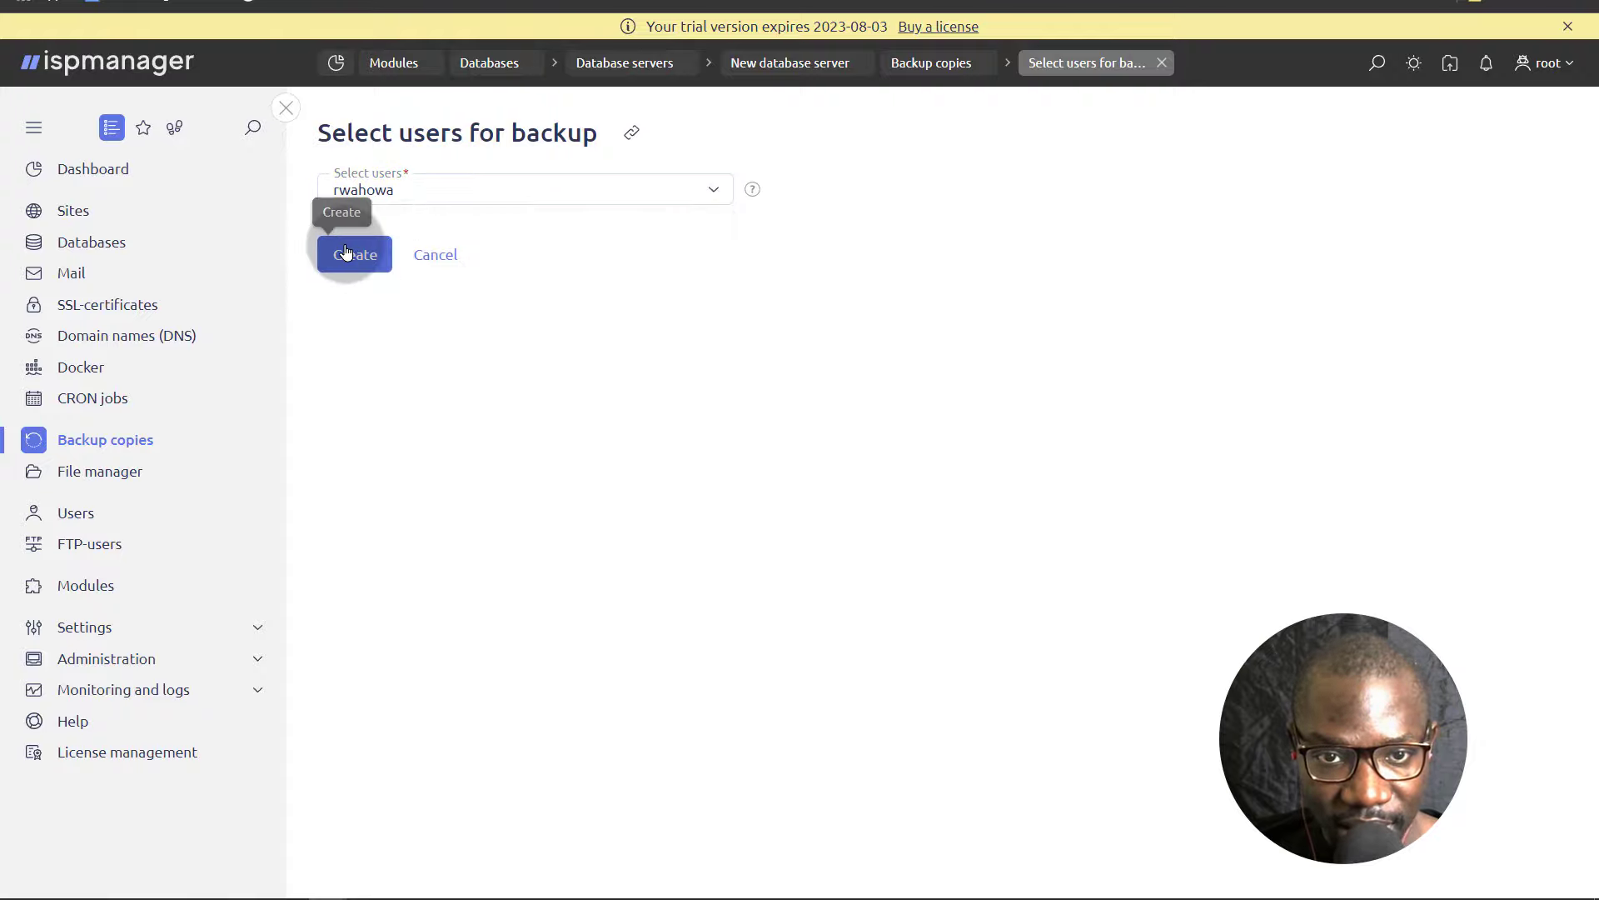
left_click(352, 256)
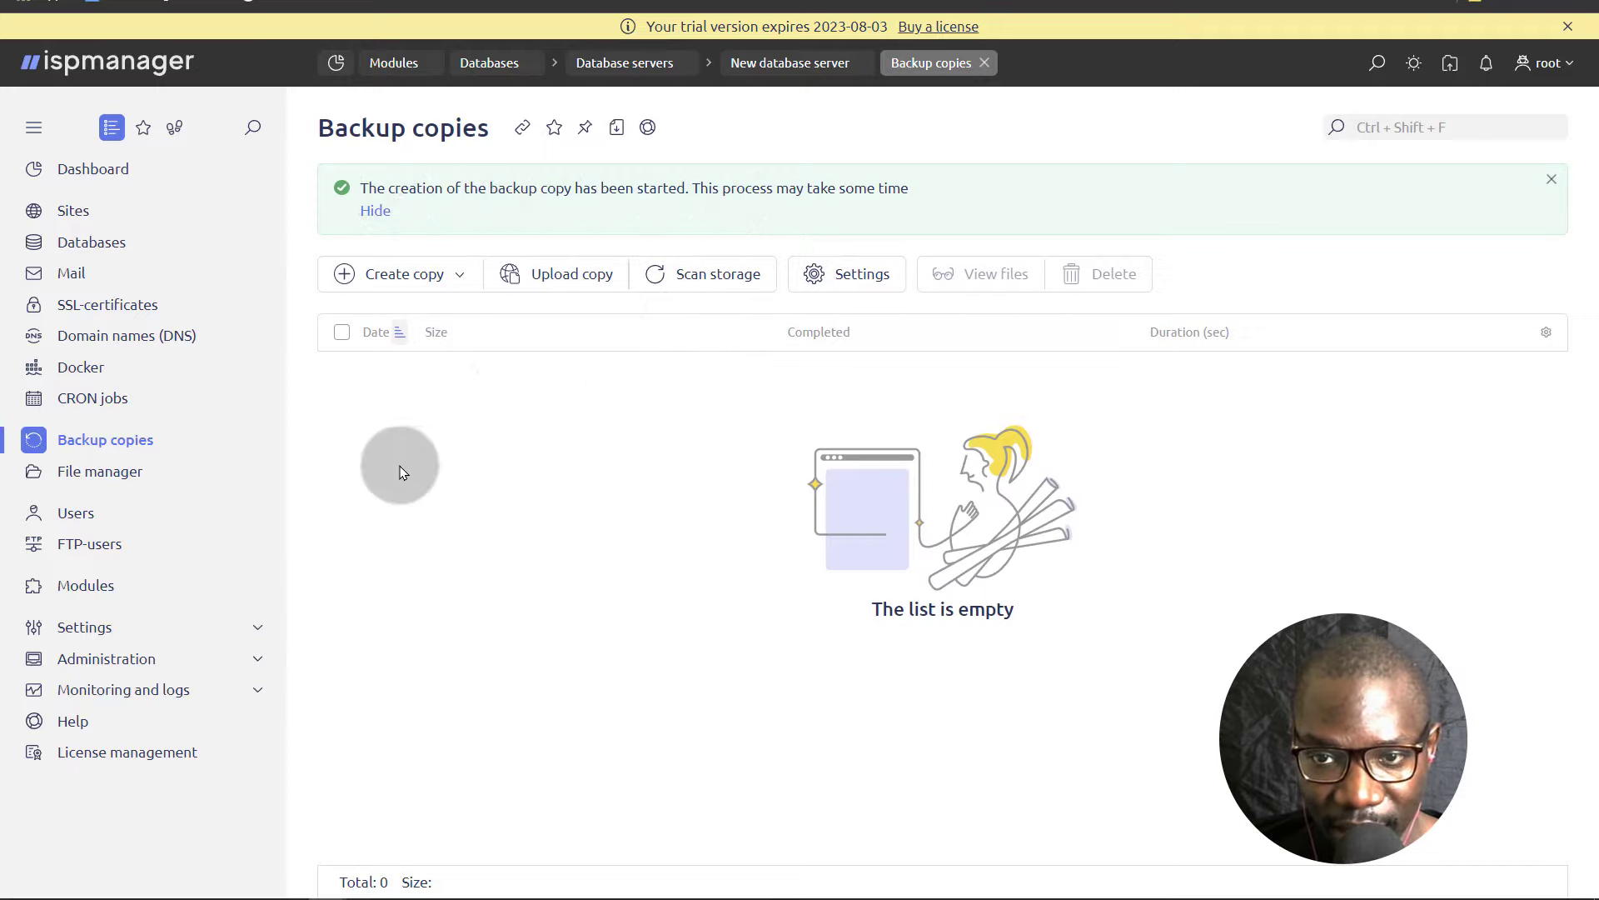
Step: Create a full backup copy containing the panel settings and user data
left_click(450, 275)
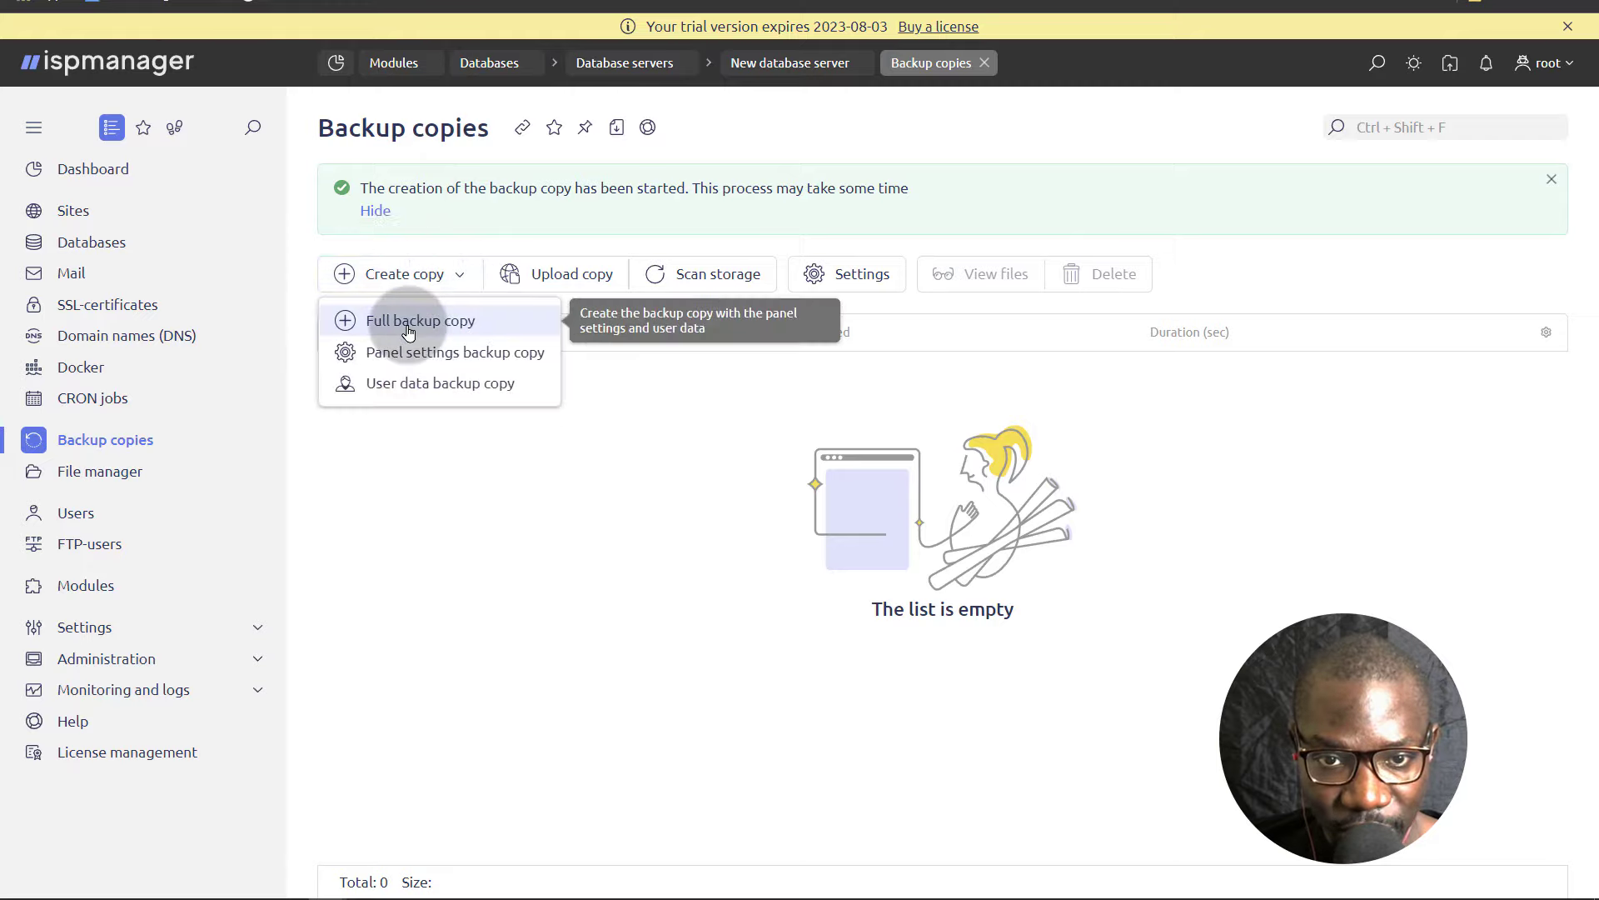
left_click(408, 327)
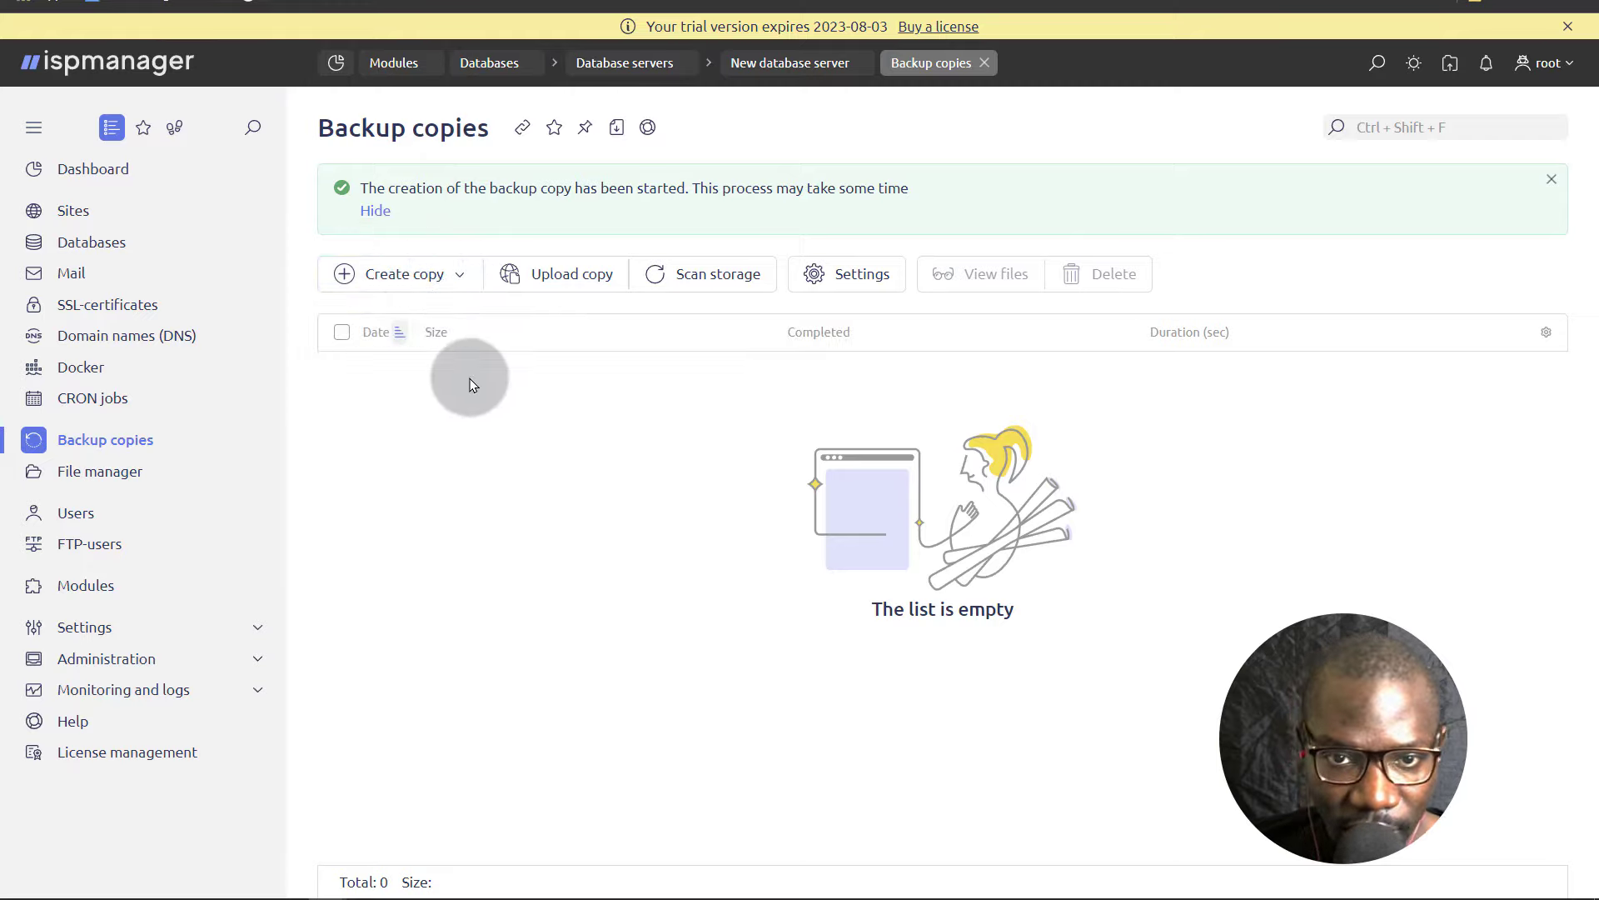
Step: View the contents of the 2023-07-29 backup copy, select the non-root user's entry, and go back to the list of copies
left_click(404, 274)
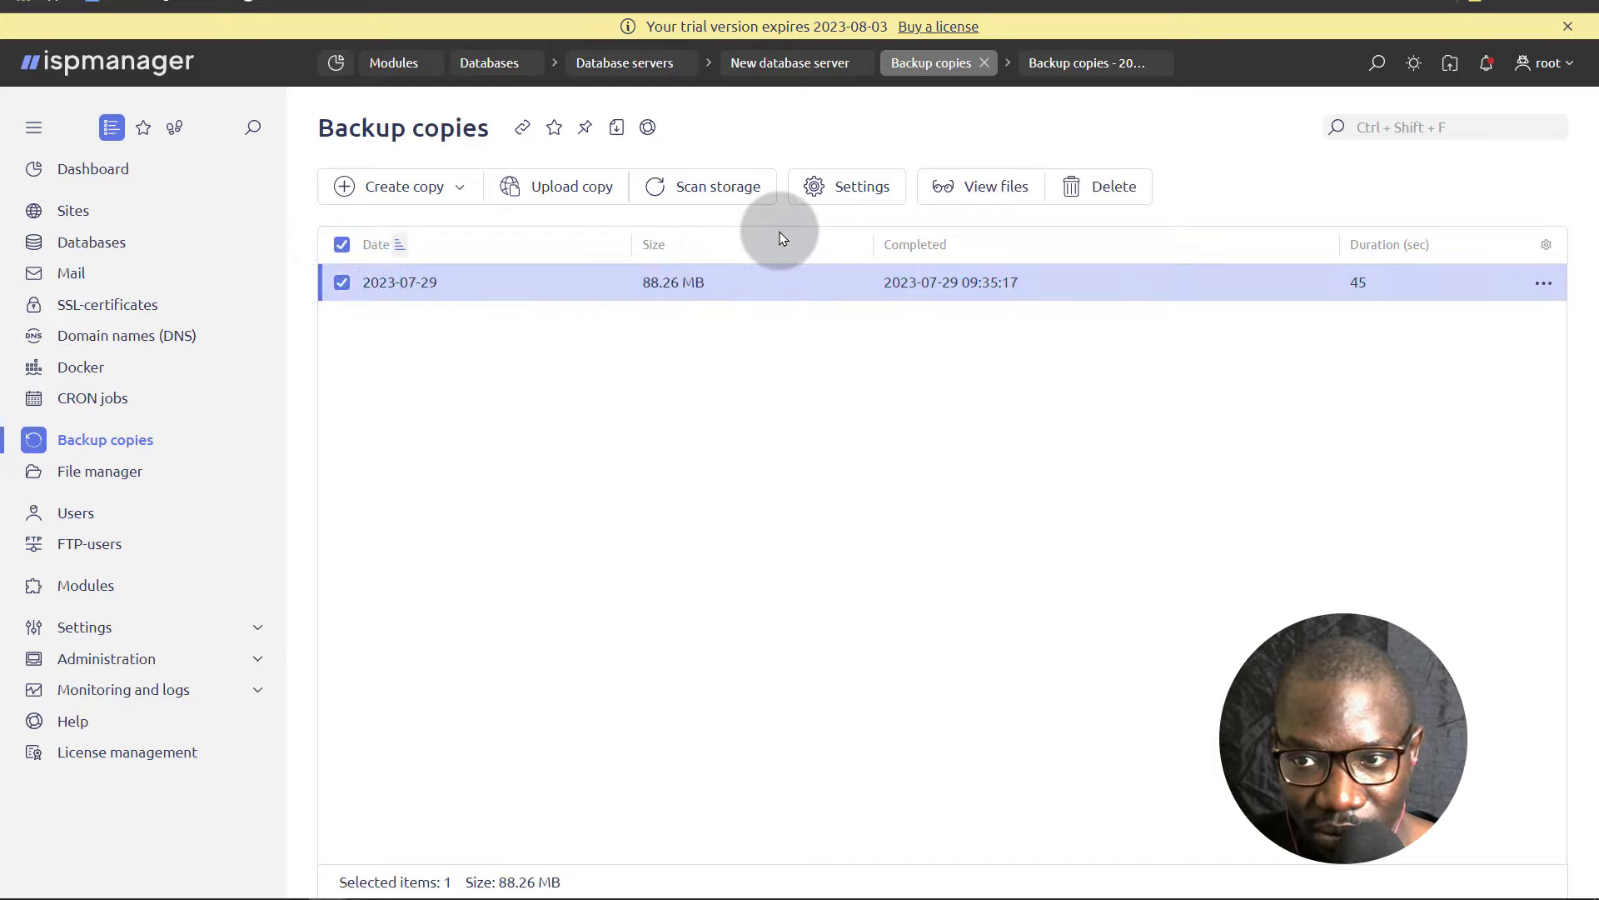
left_click(963, 191)
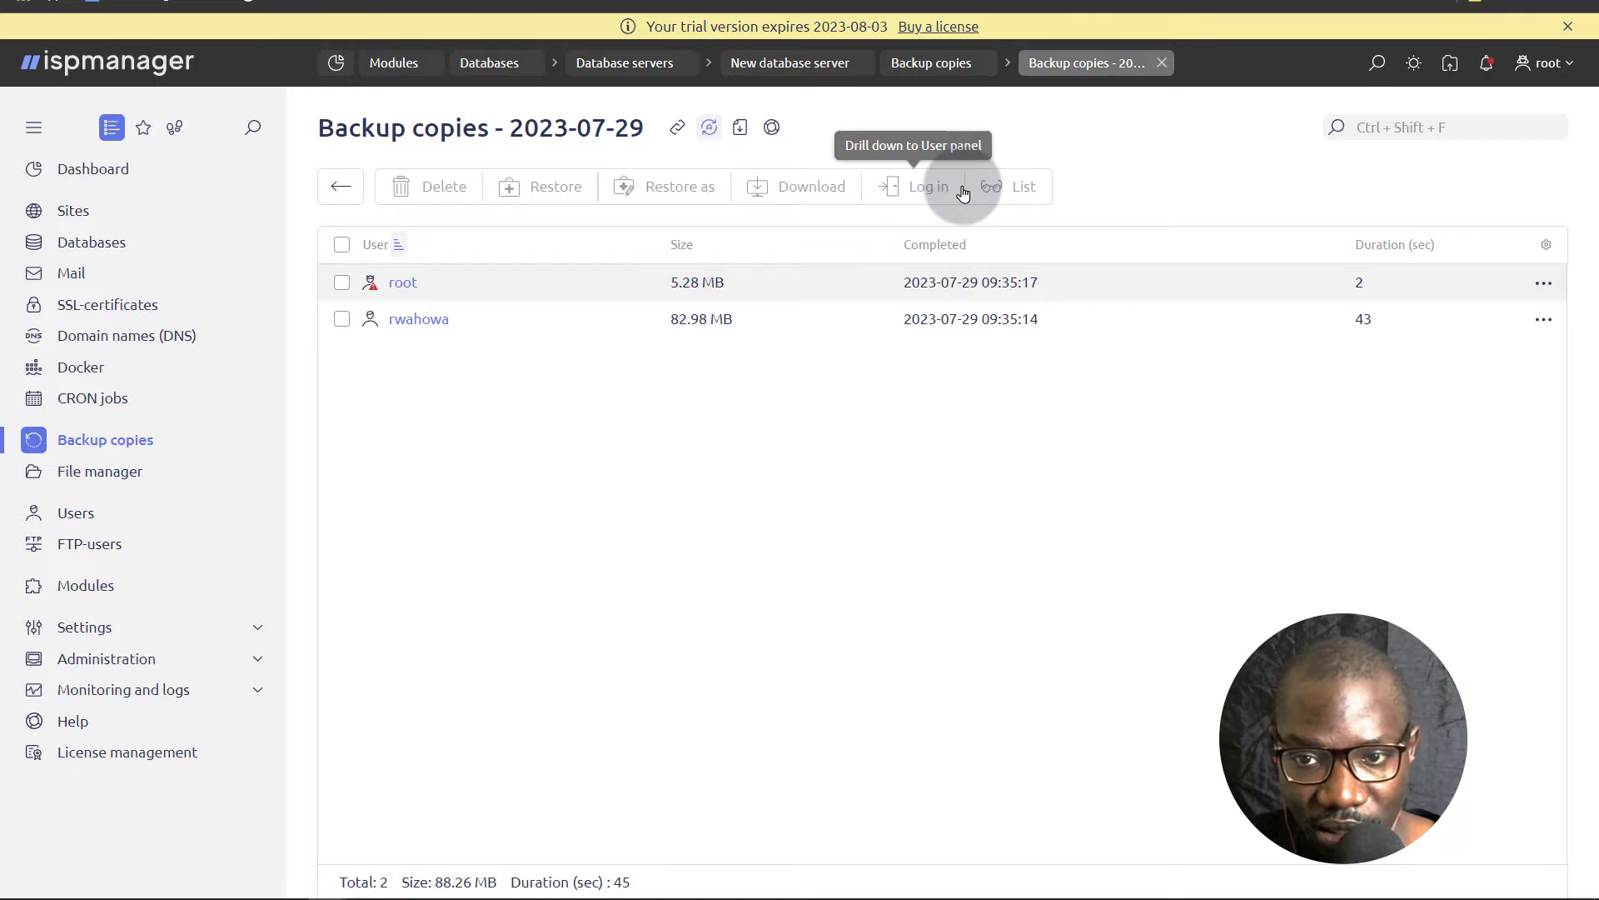
left_click(412, 323)
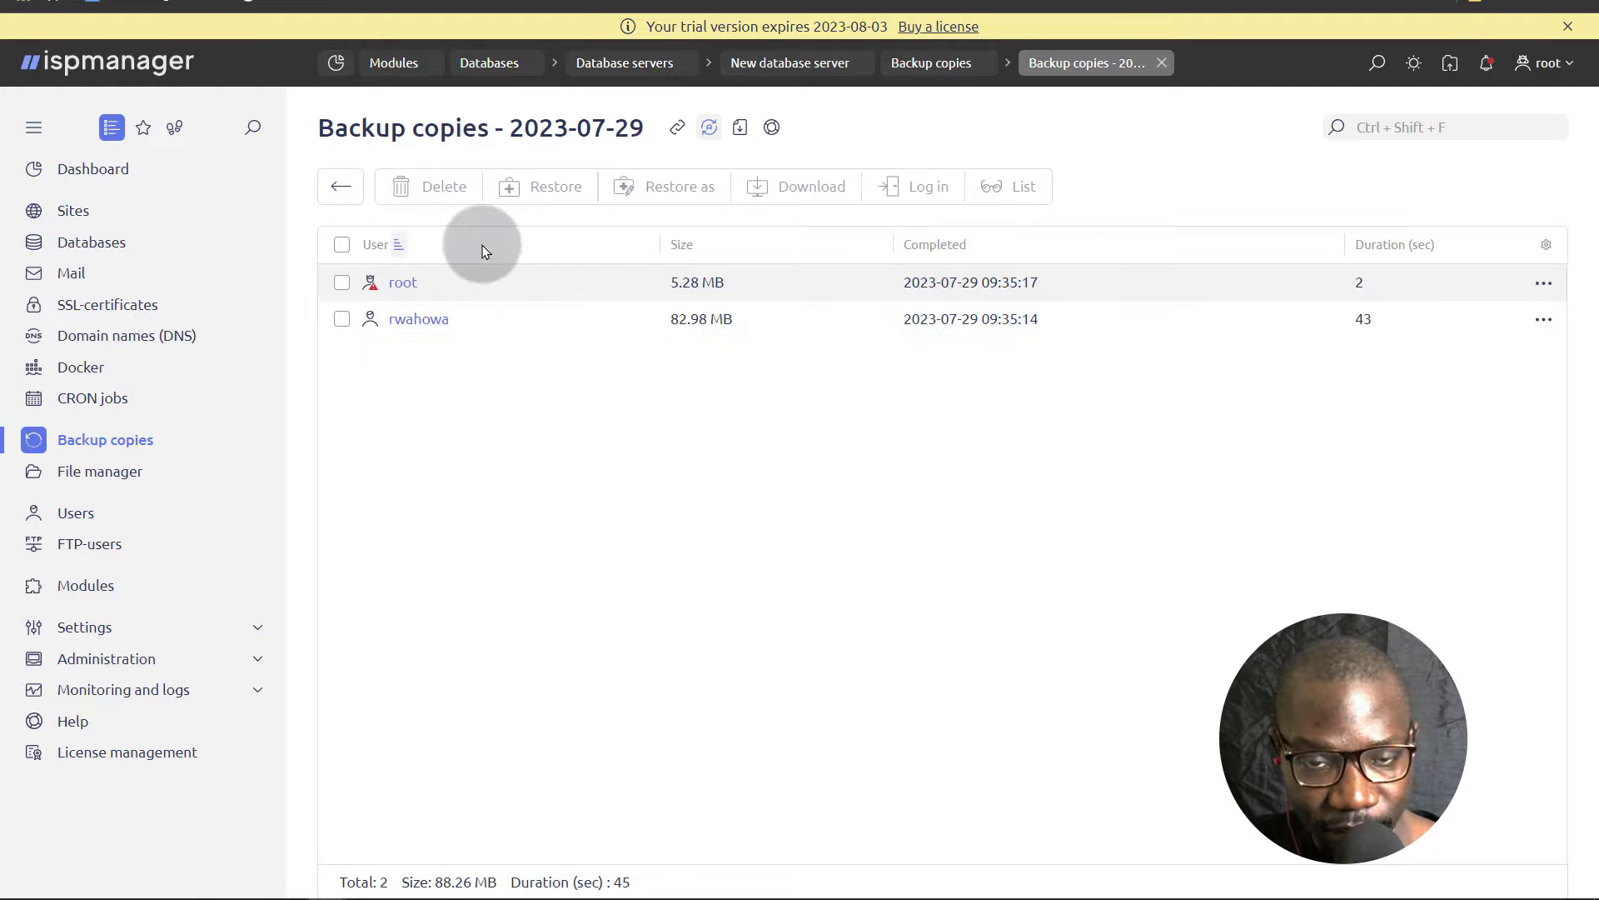
left_click(342, 322)
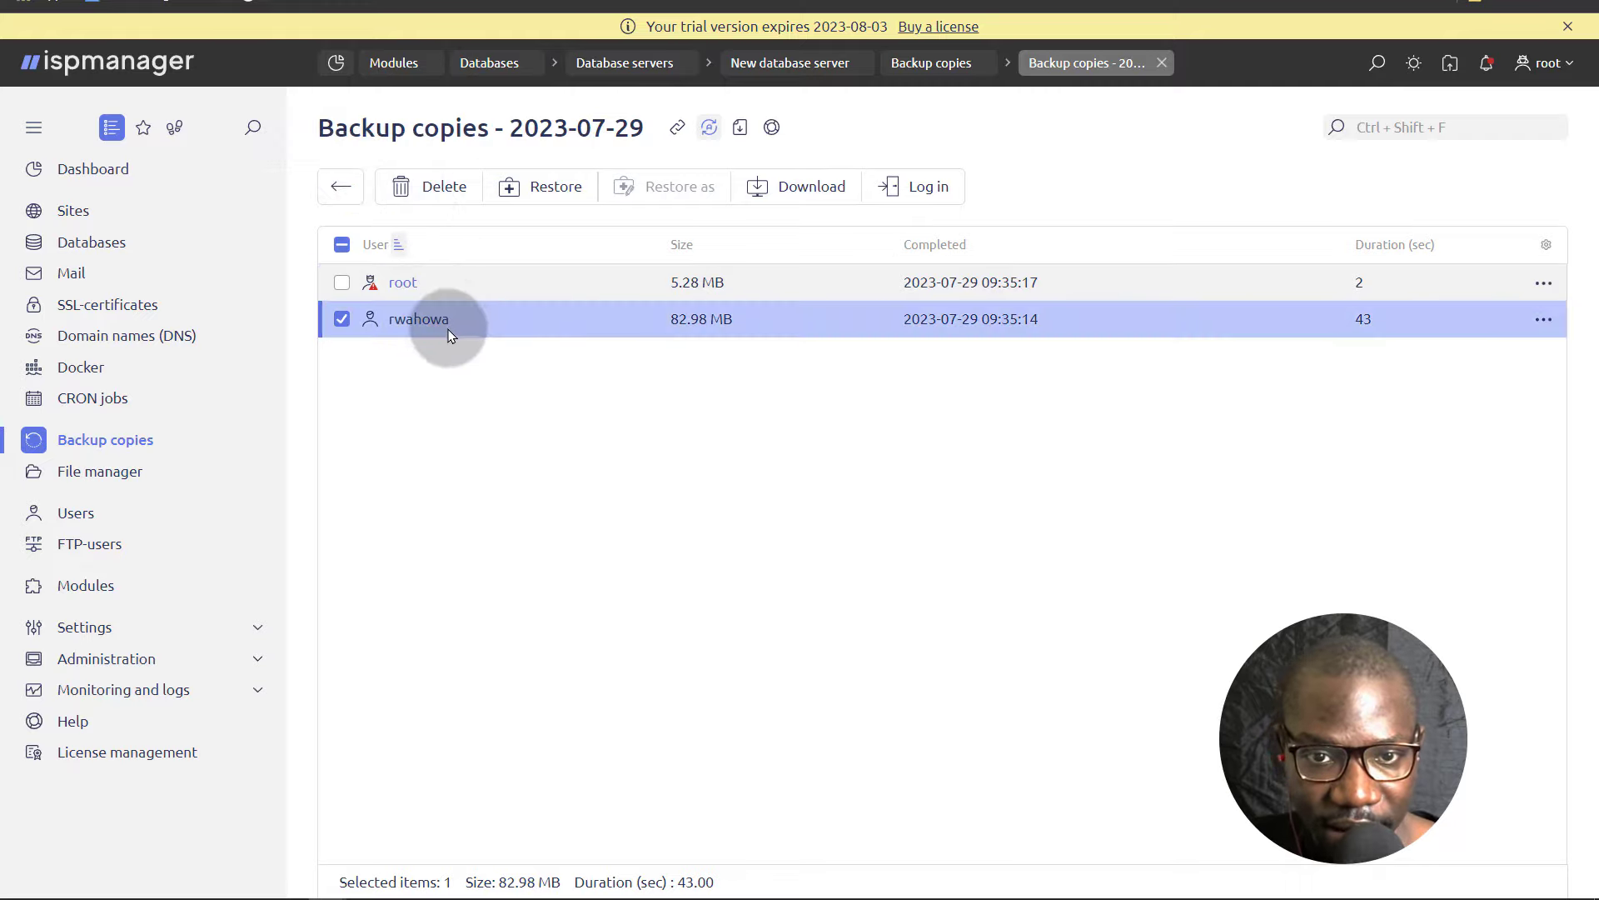
left_click(337, 187)
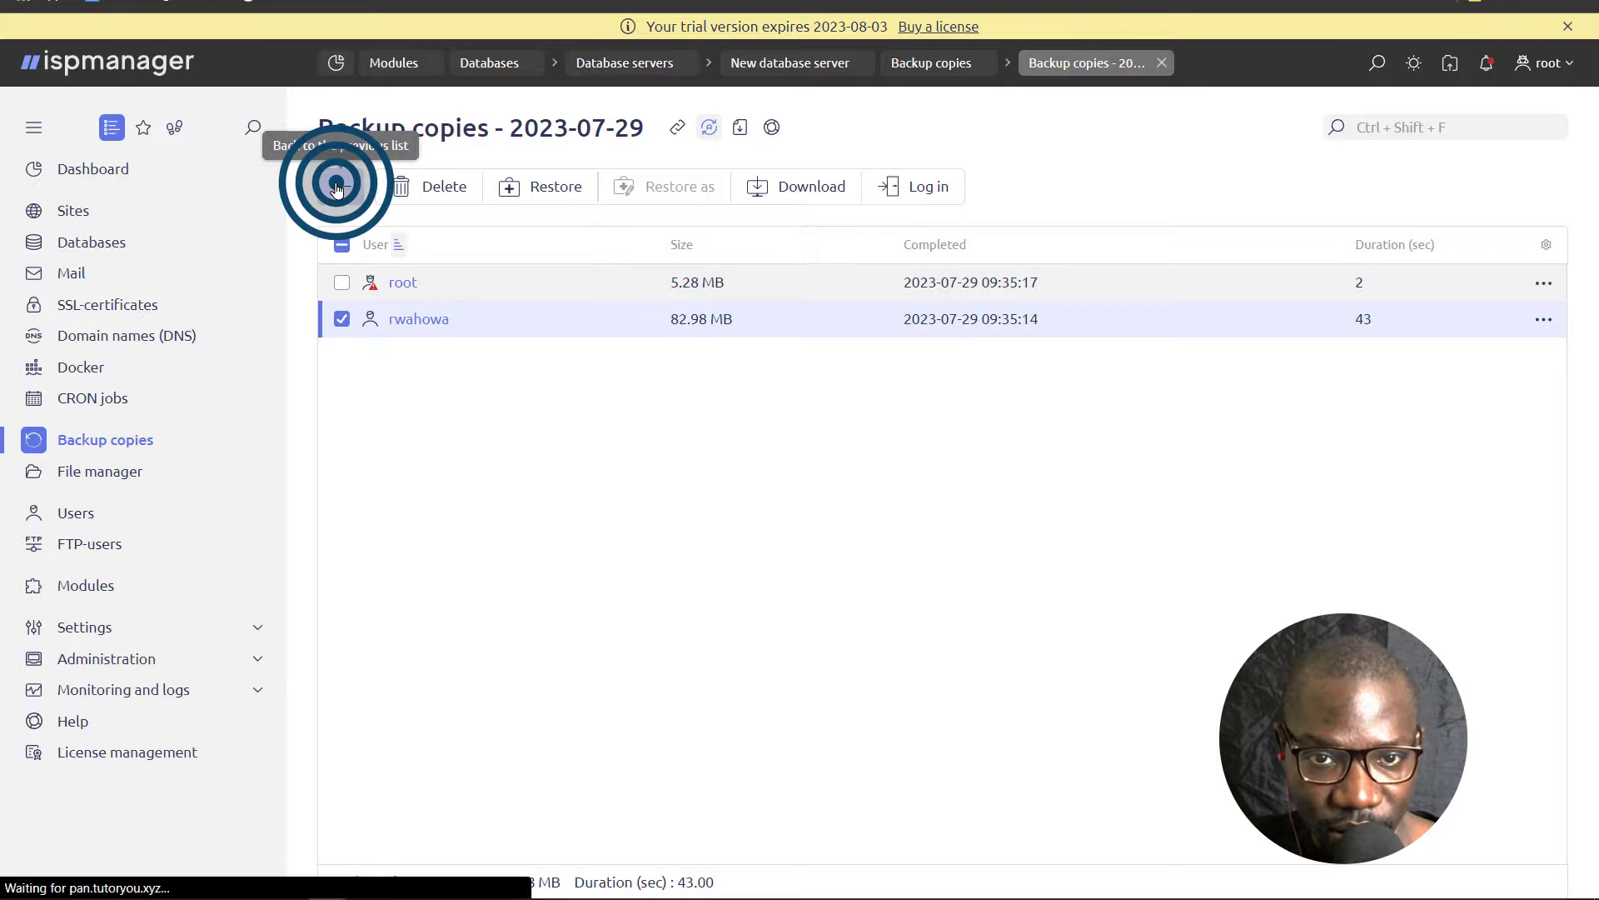
Step: Review the backup settings from storage and limits down to the start time, then close them without saving
left_click(530, 514)
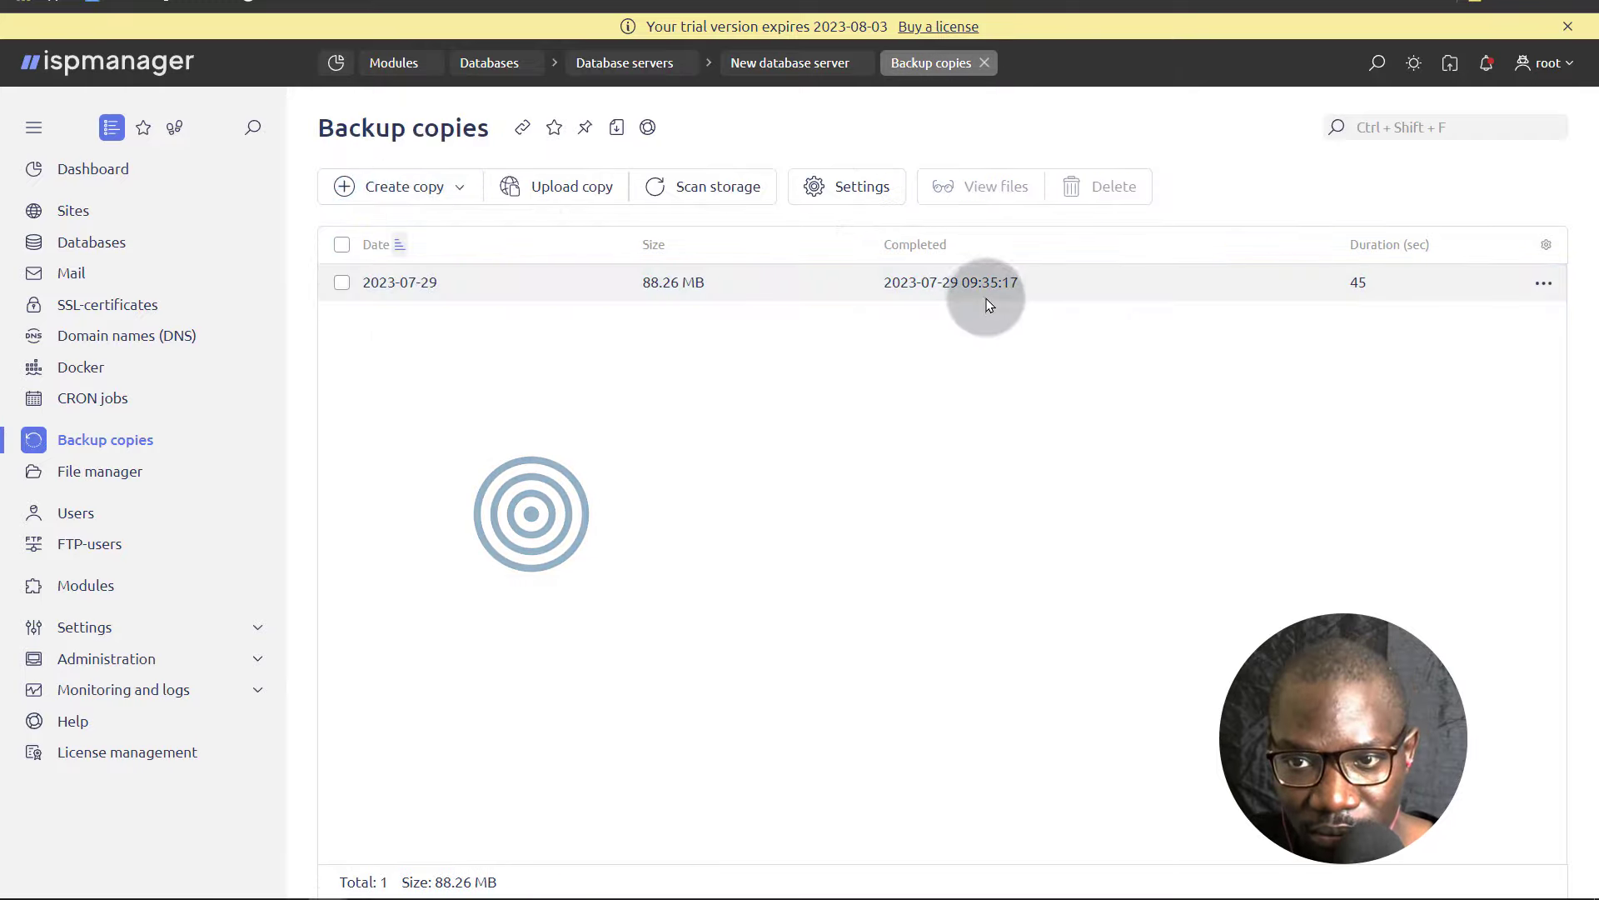
left_click(863, 185)
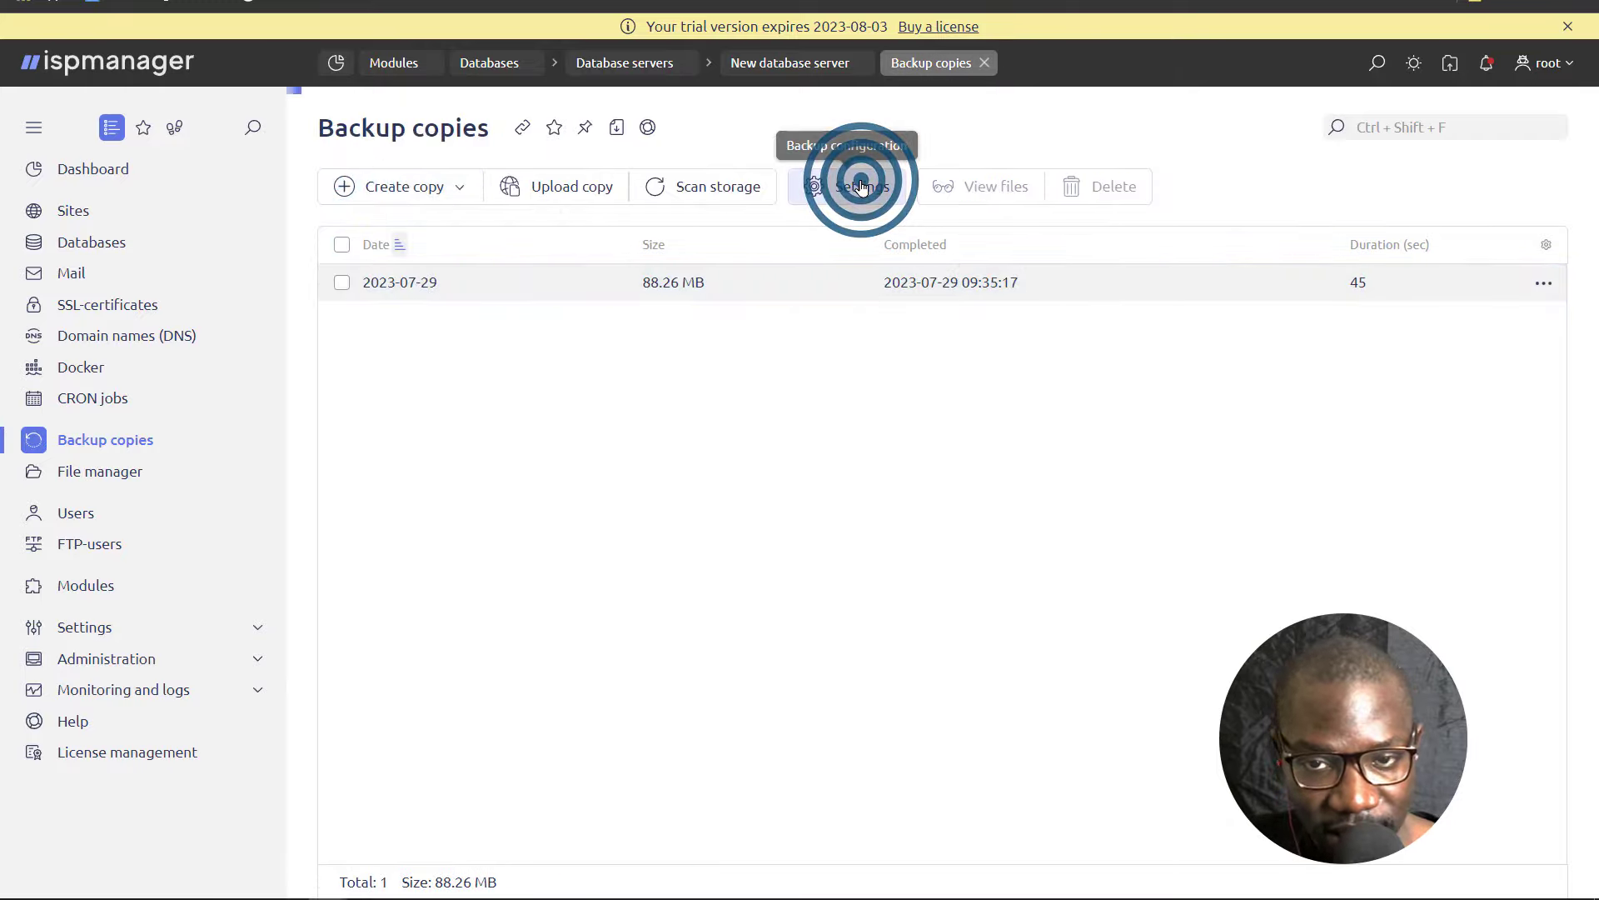
scroll(550, 614, "down", 2)
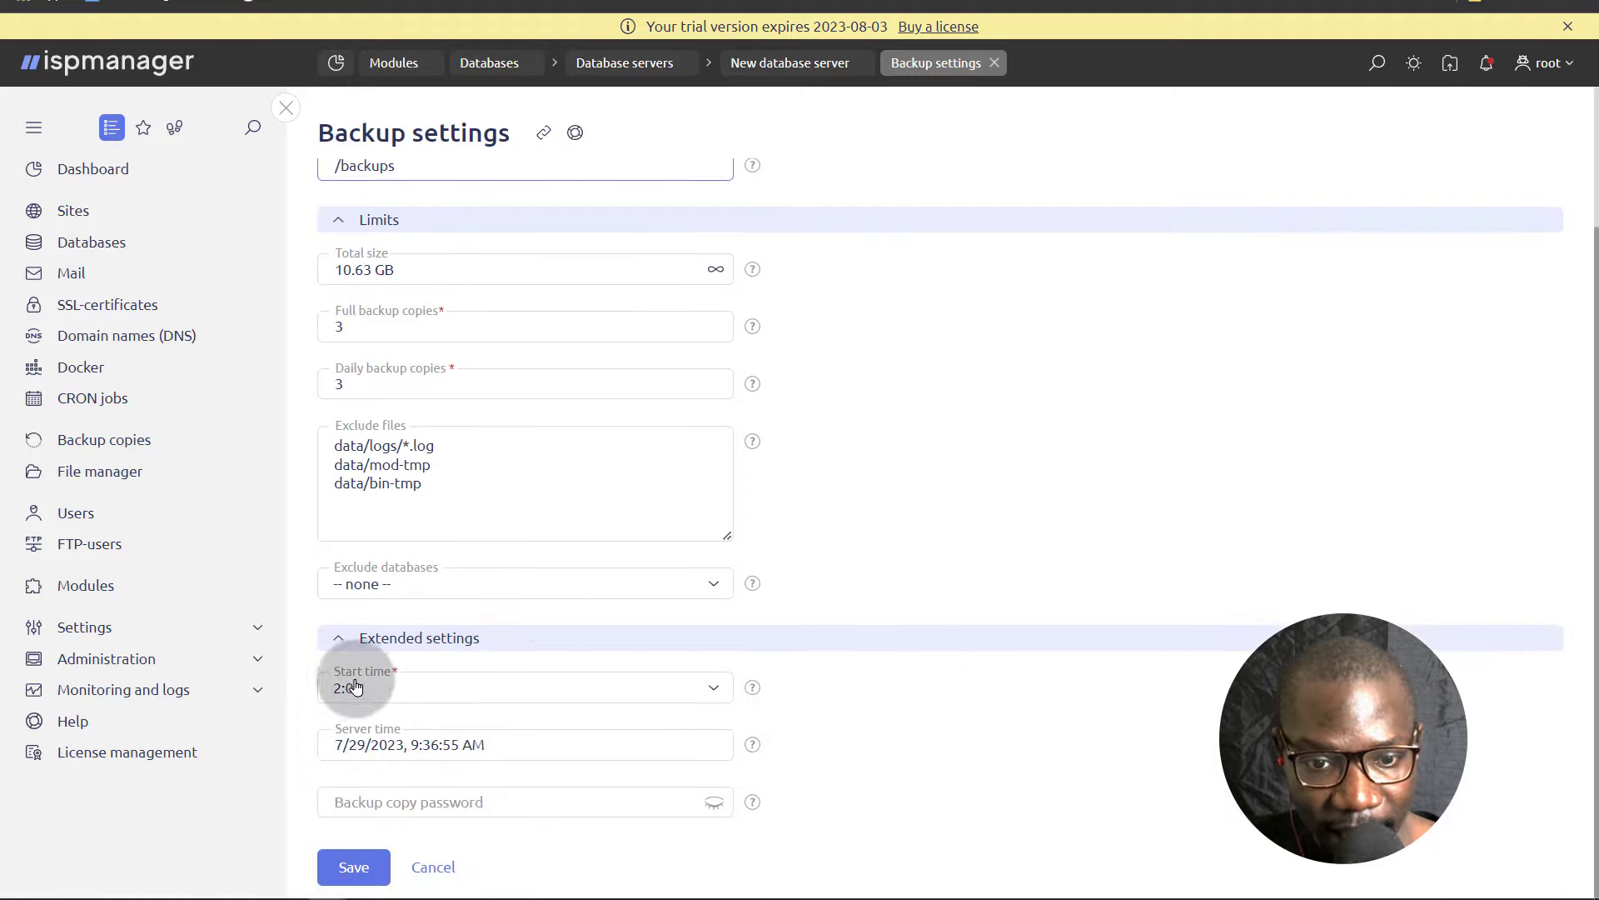
scroll(362, 694, "up", 2)
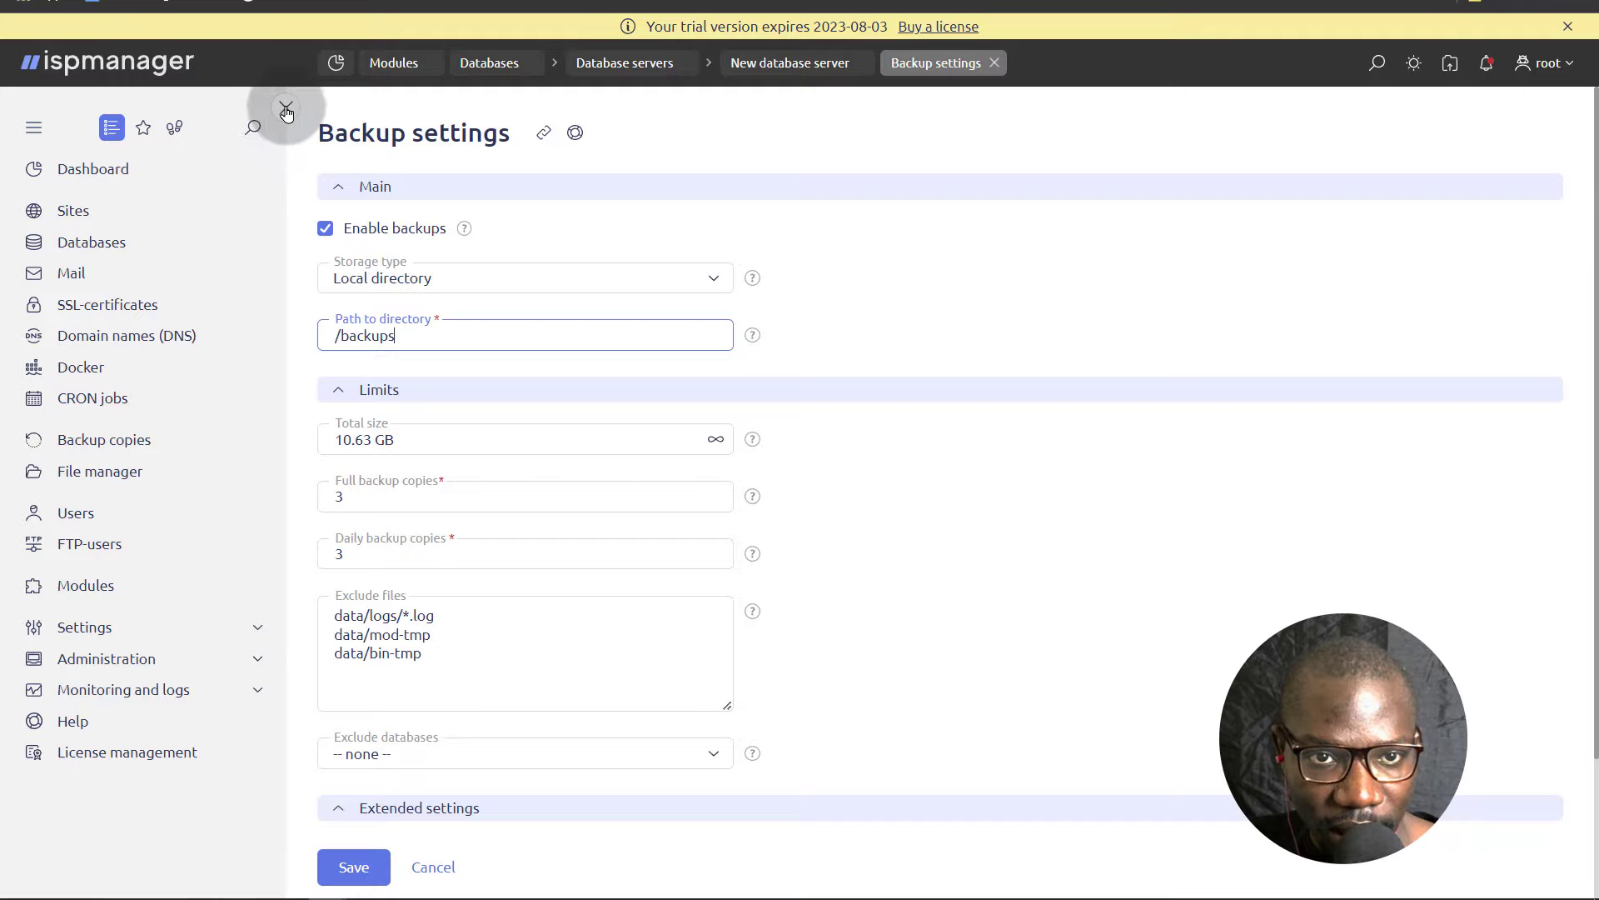
left_click(285, 110)
Step: Switch to the non-root user's panel window, open the backup copies, and download the 2023-07-29 archive
mouse_move(328, 887)
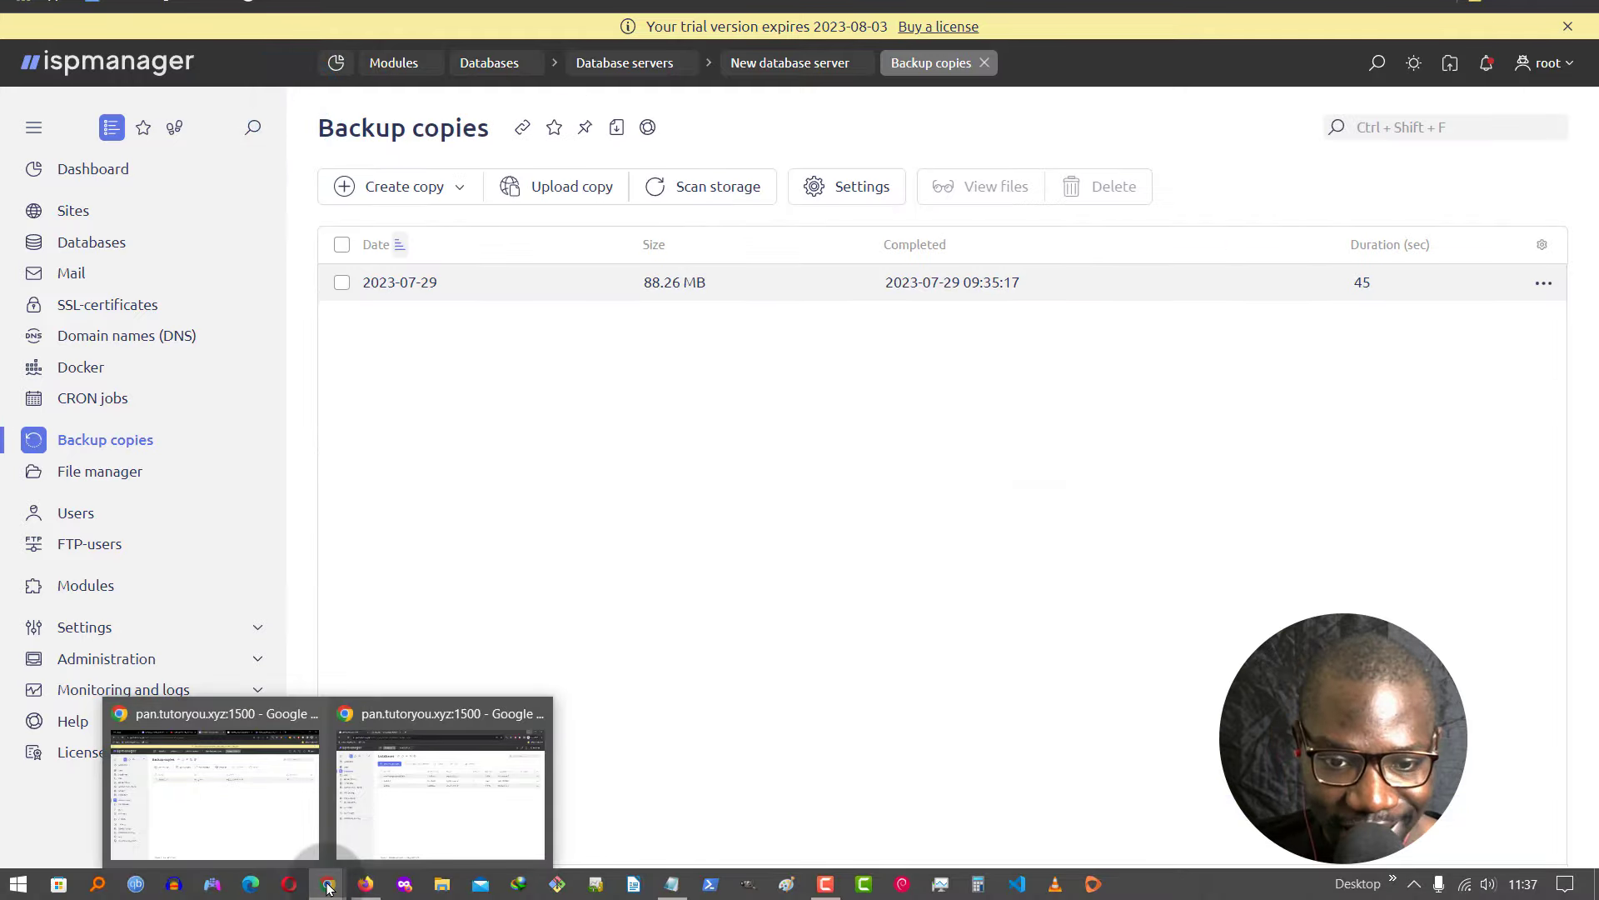
left_click(414, 779)
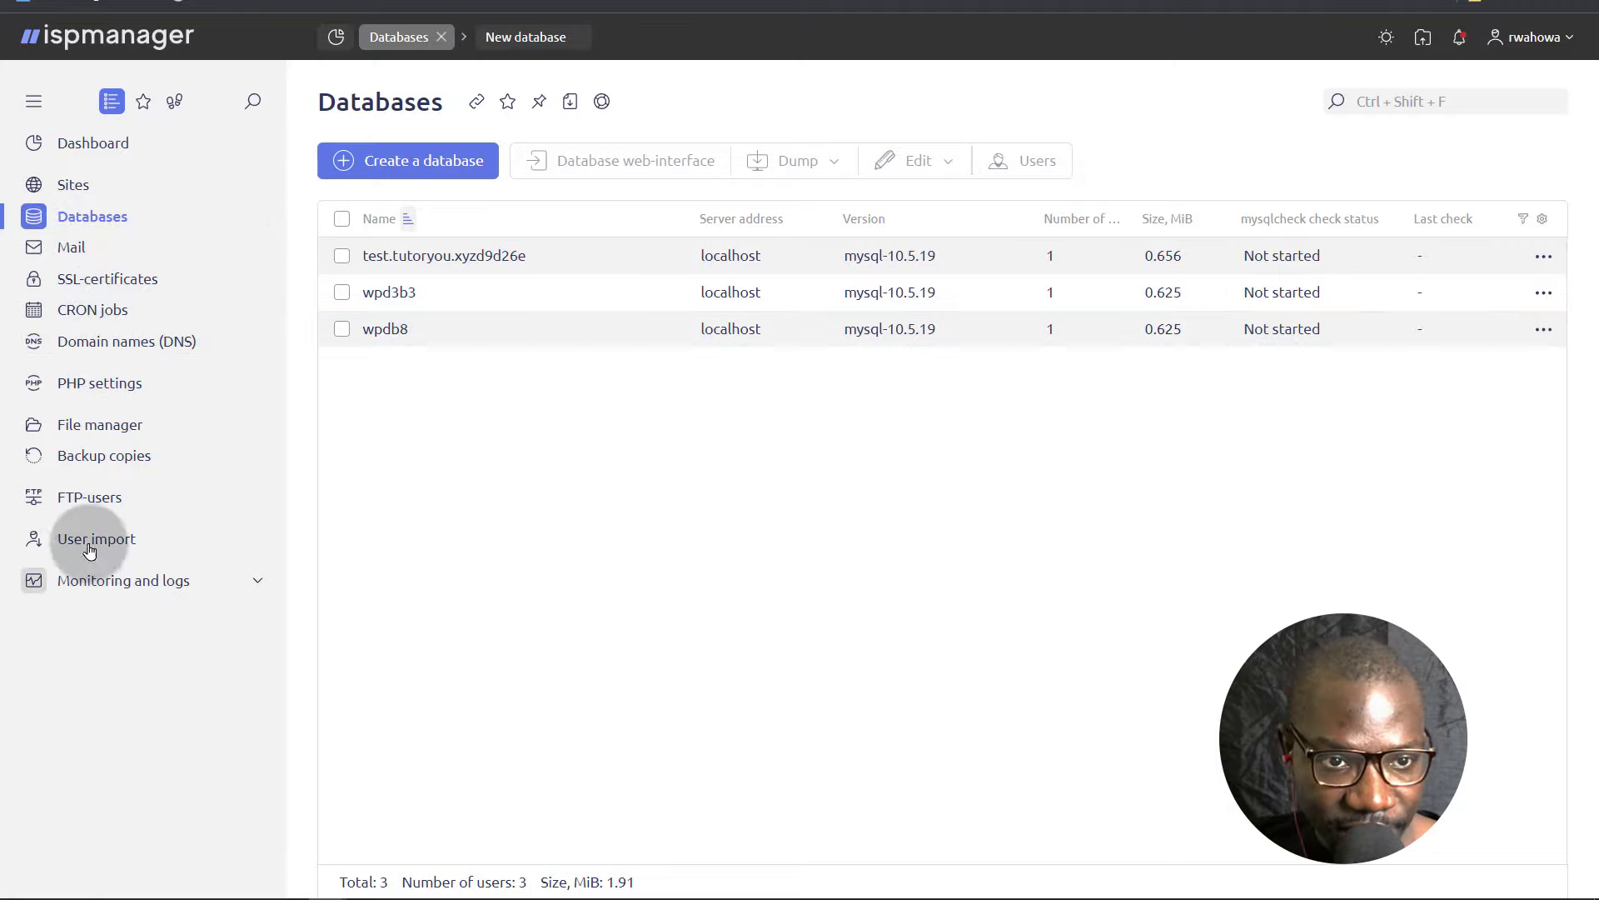
left_click(89, 464)
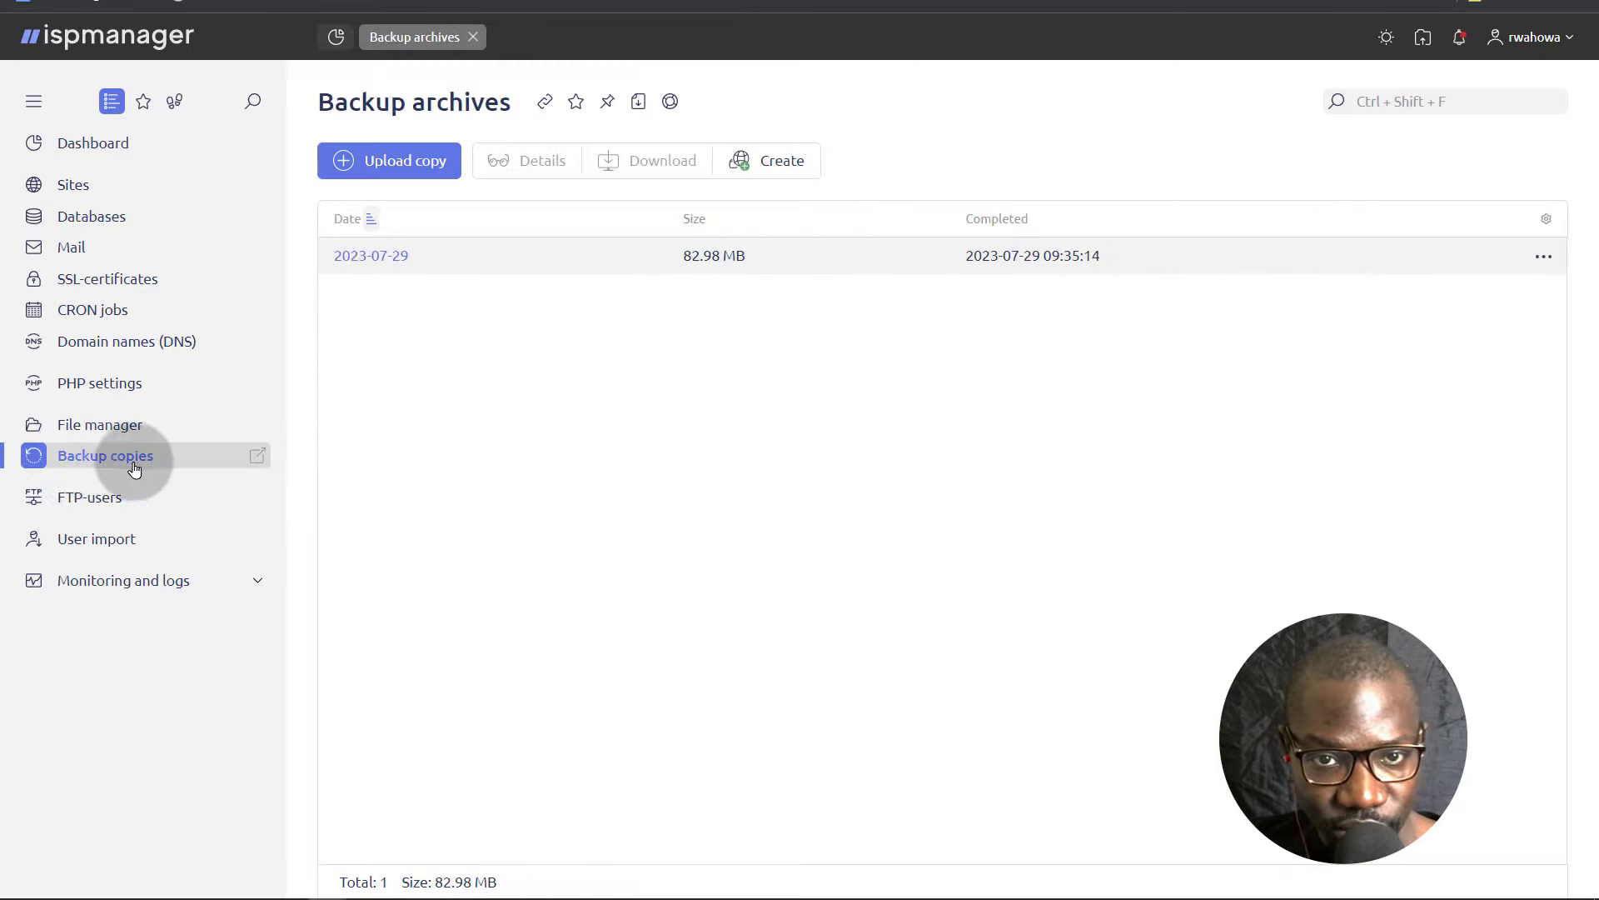
left_click(776, 162)
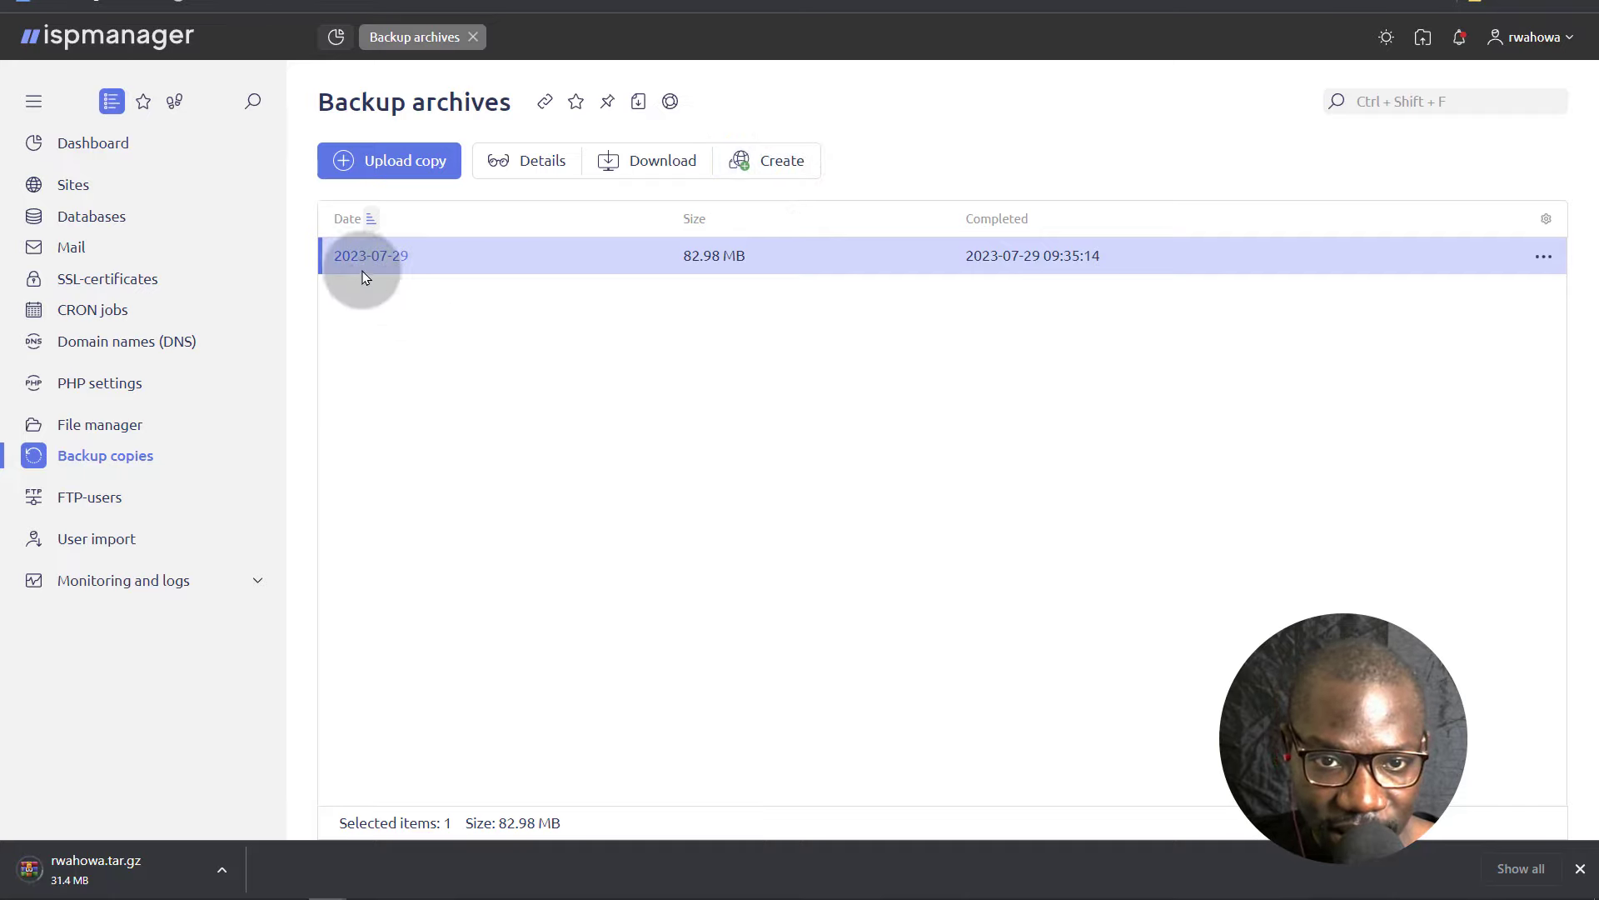
Step: View the files stored in the 2023-07-29 archive, select the www folder, and return to the archive's content types
left_click(425, 264)
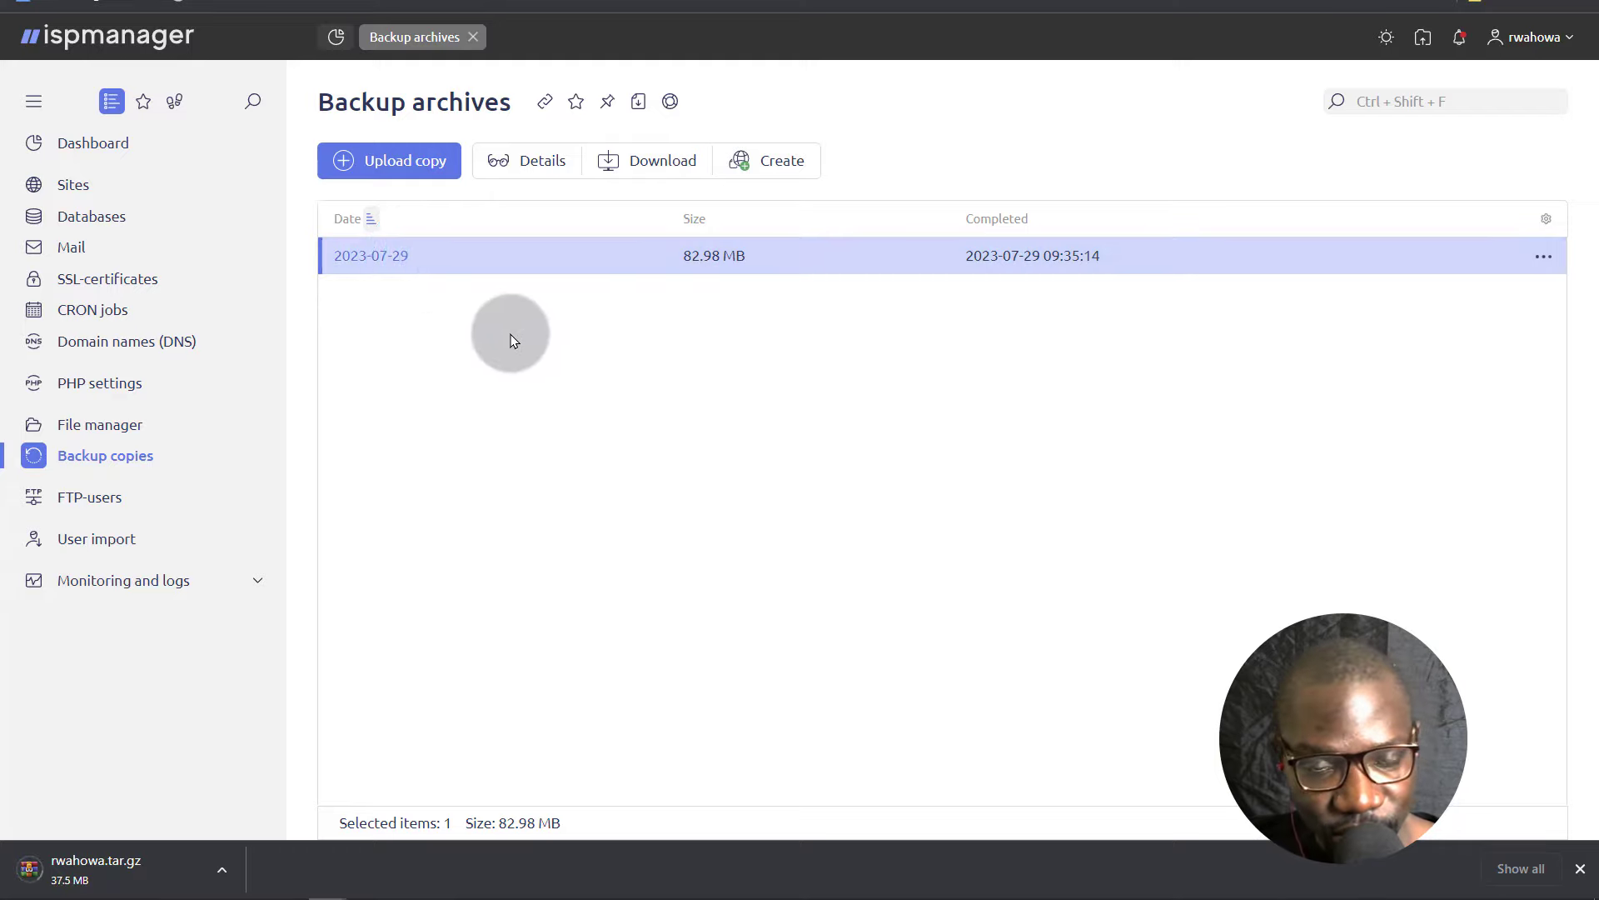
left_click(442, 252)
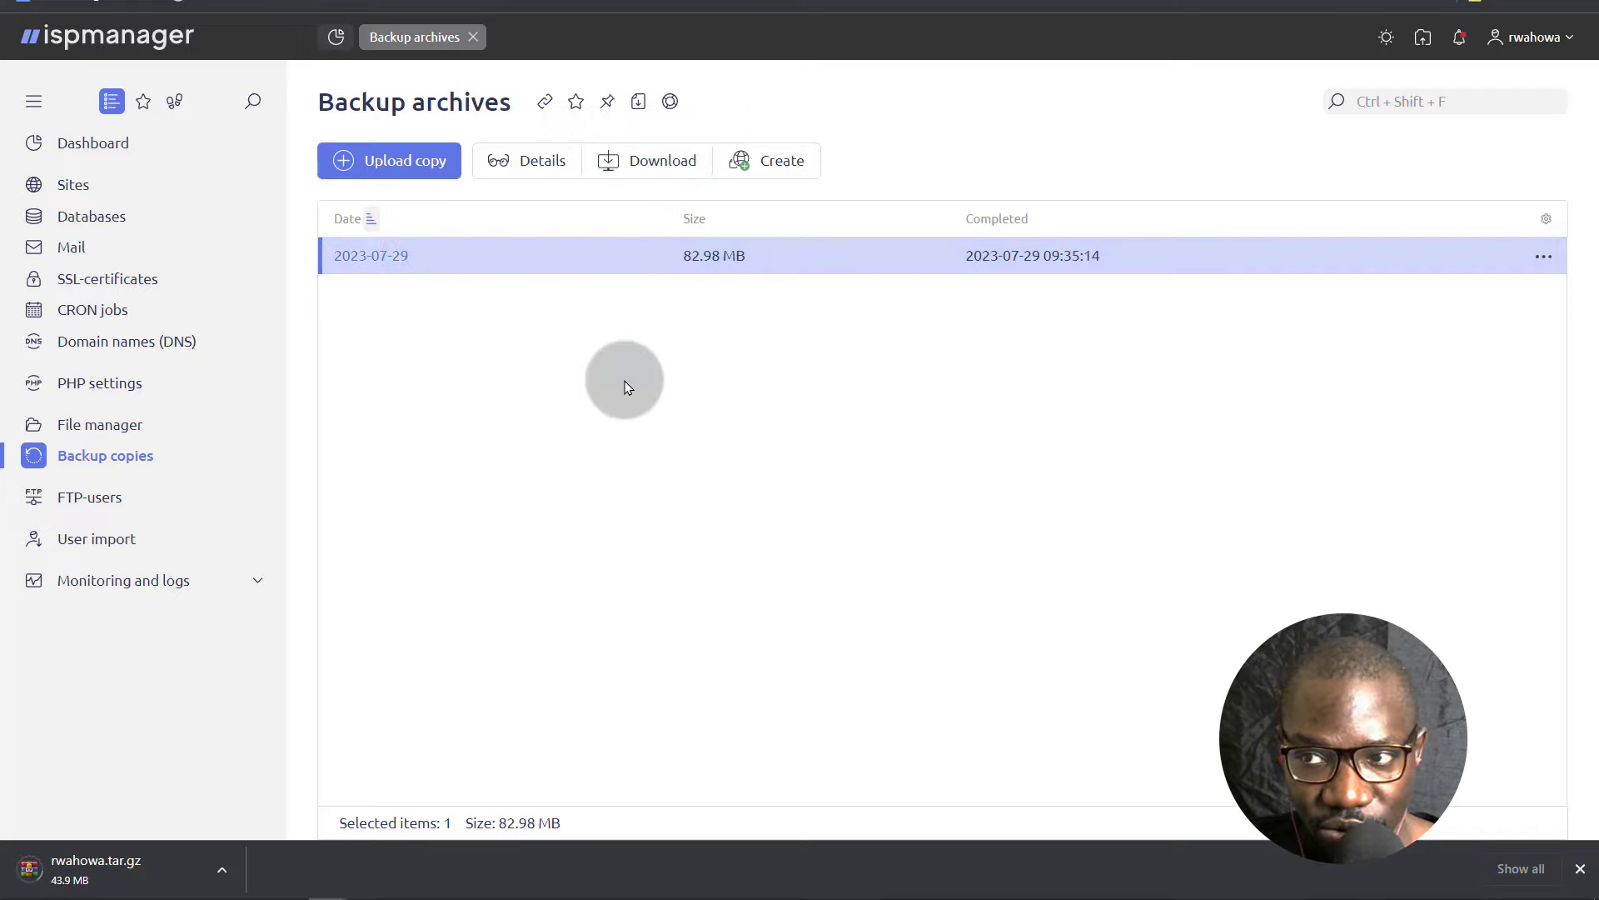
left_click(510, 159)
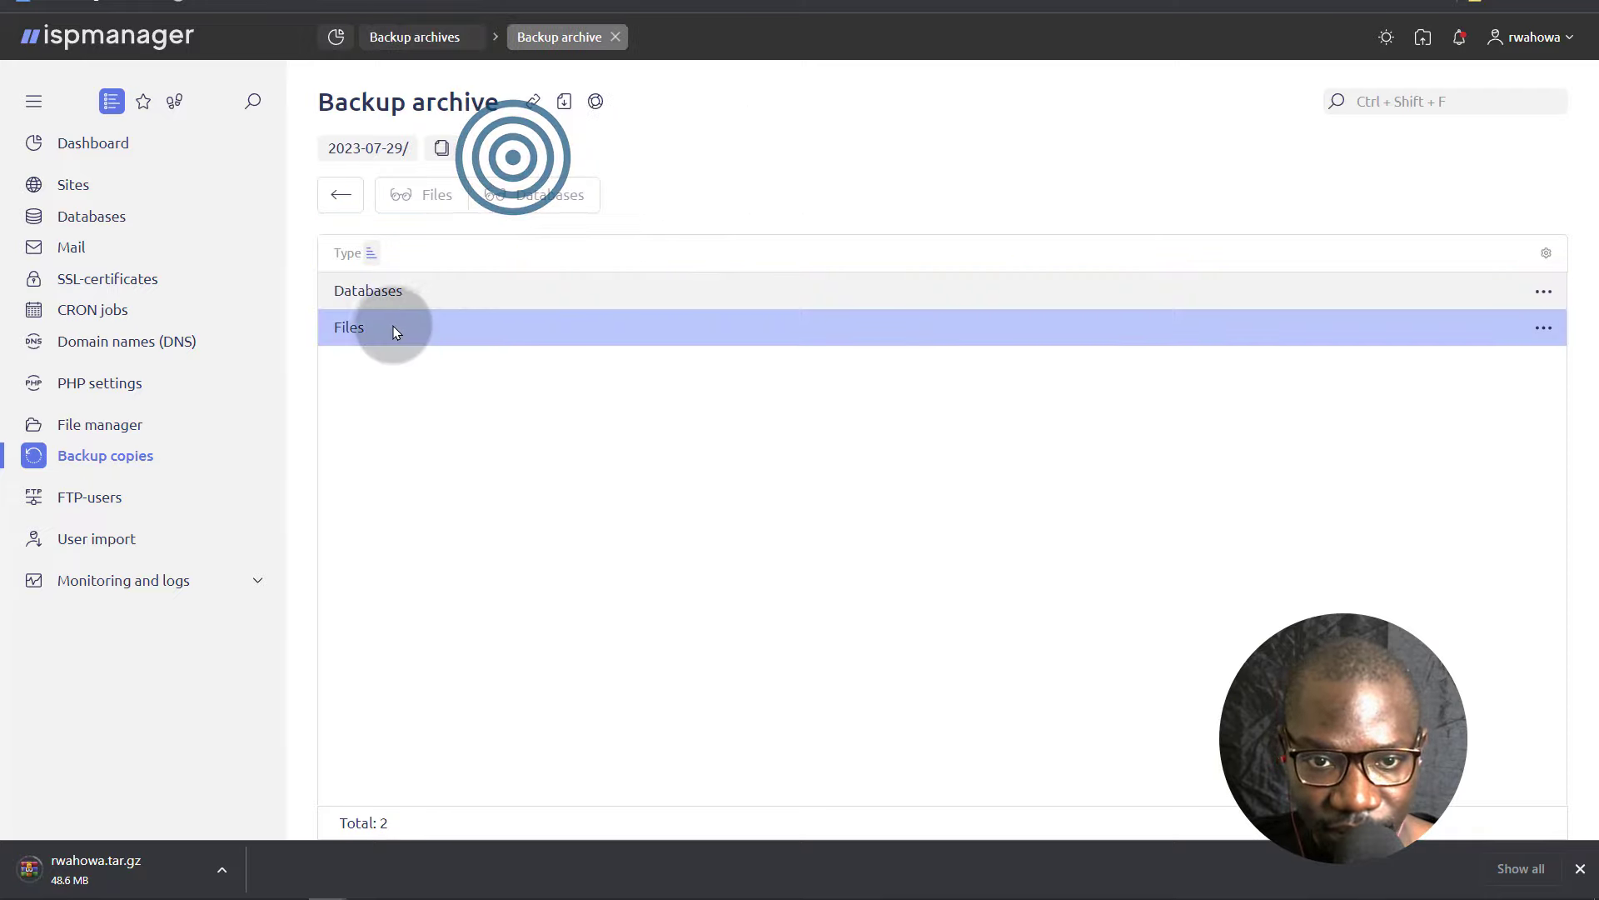
left_click(346, 326)
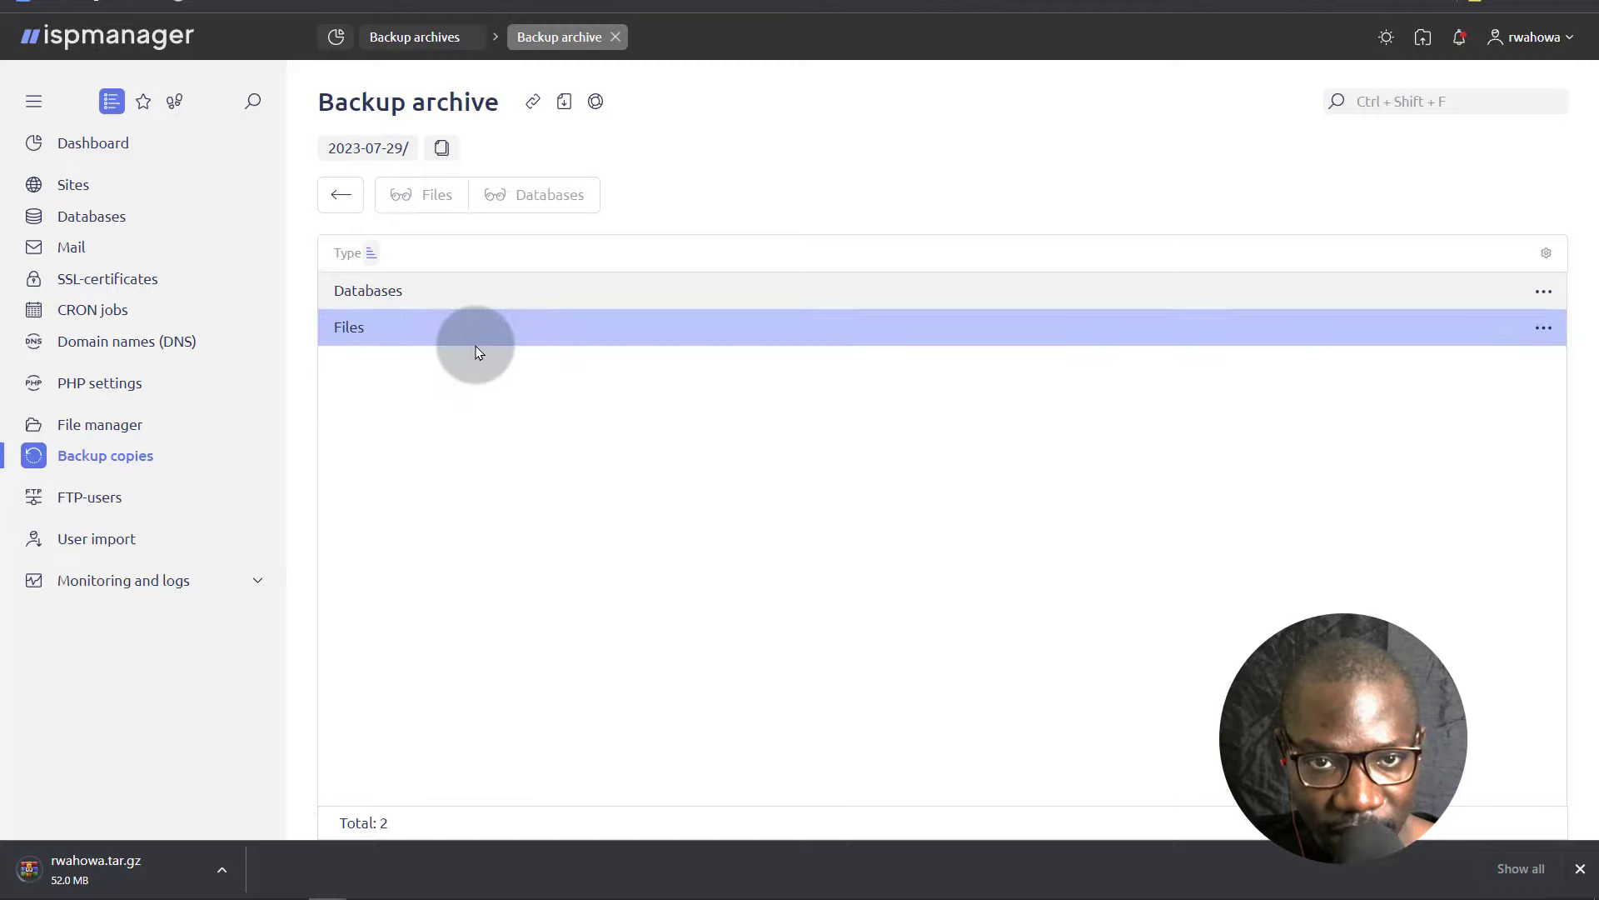
left_click(371, 327)
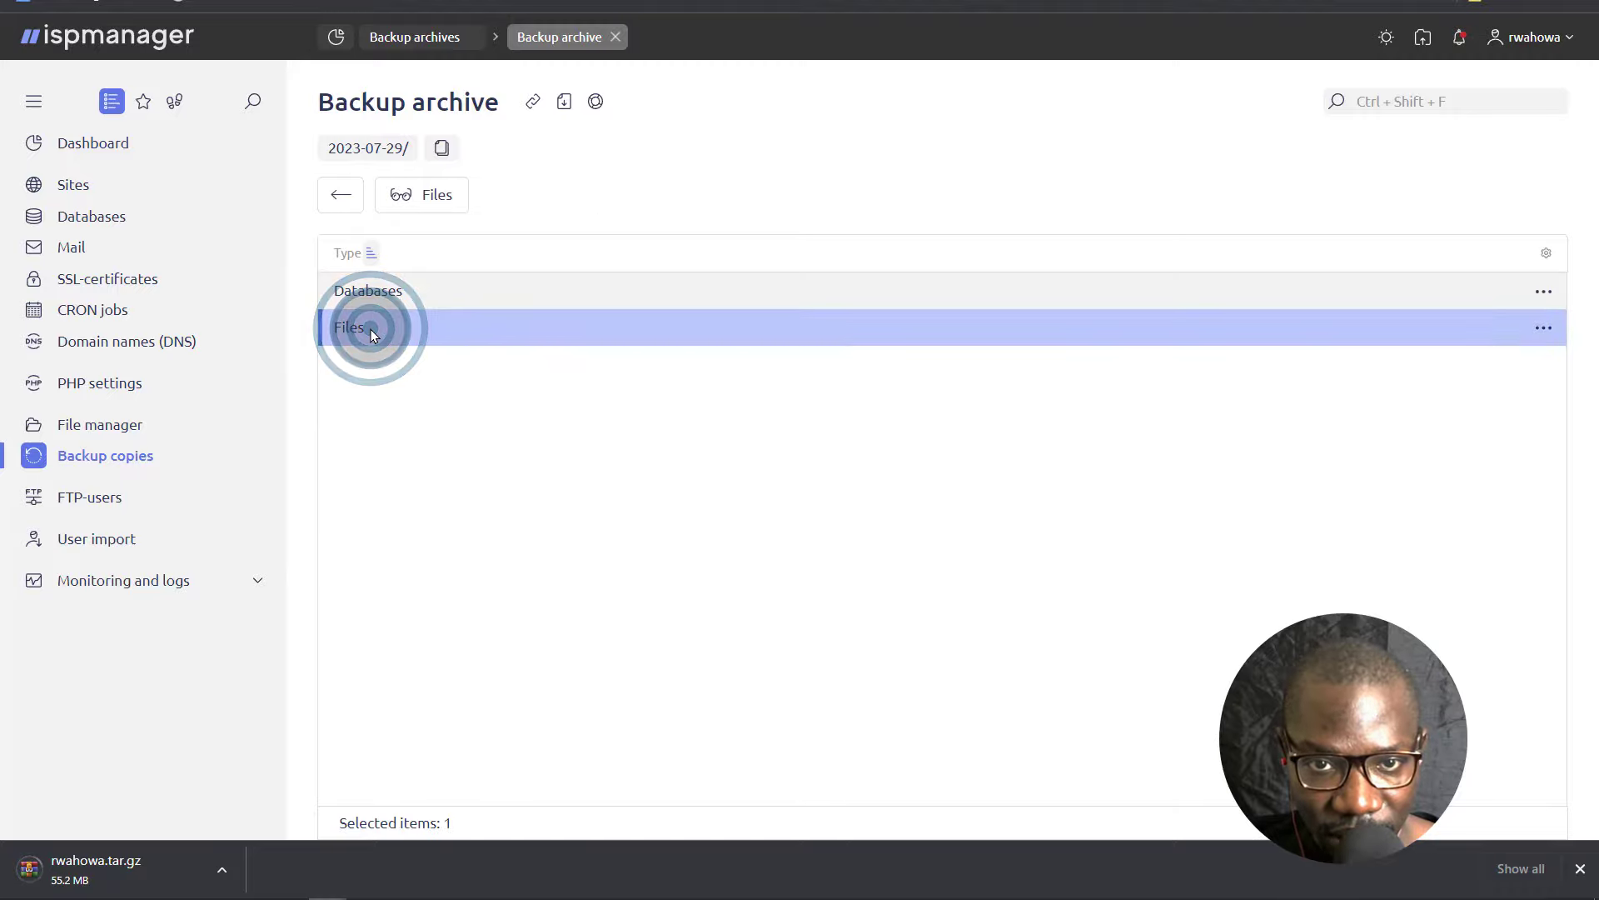
left_click(427, 196)
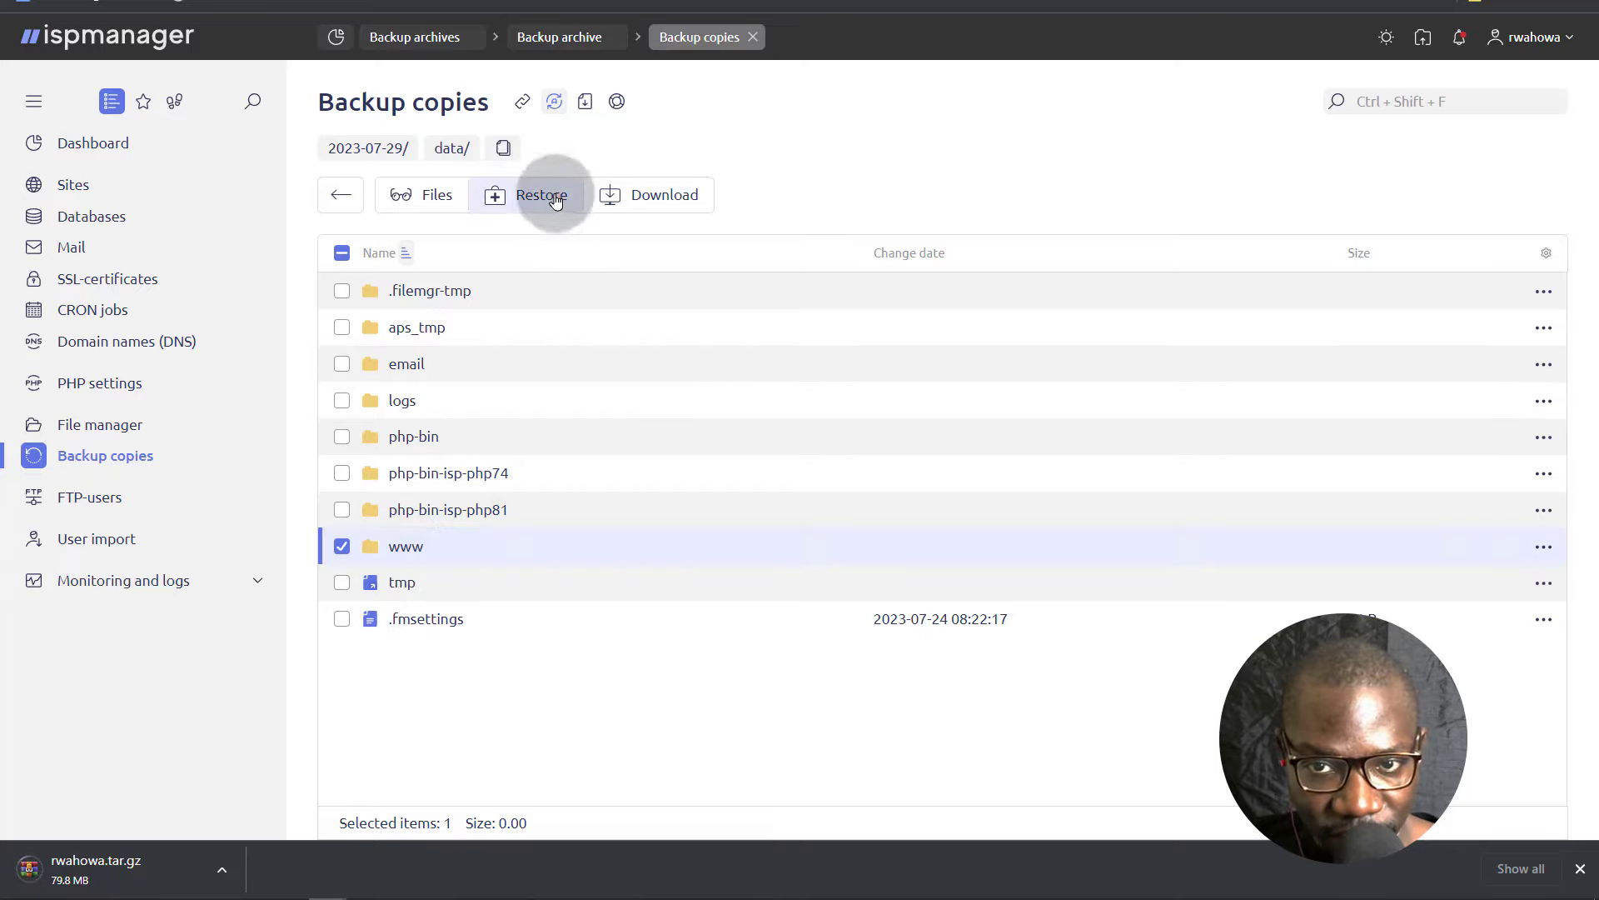
left_click(335, 194)
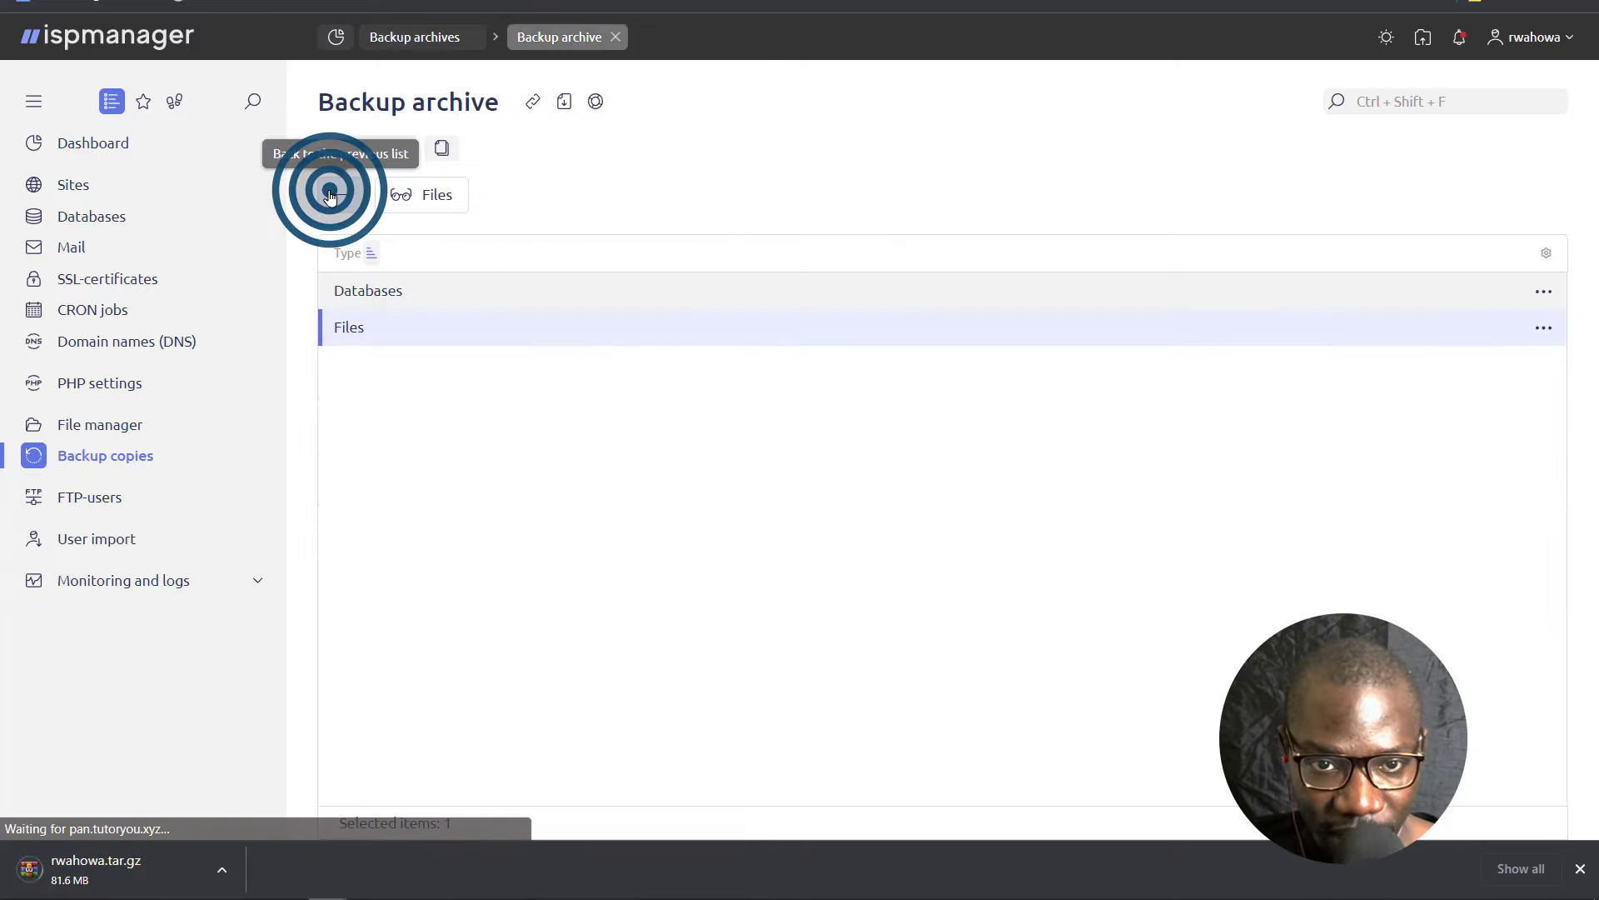
Step: View the databases stored in the 2023-07-29 archive, select db2post, and return to the list of backup archives
left_click(377, 294)
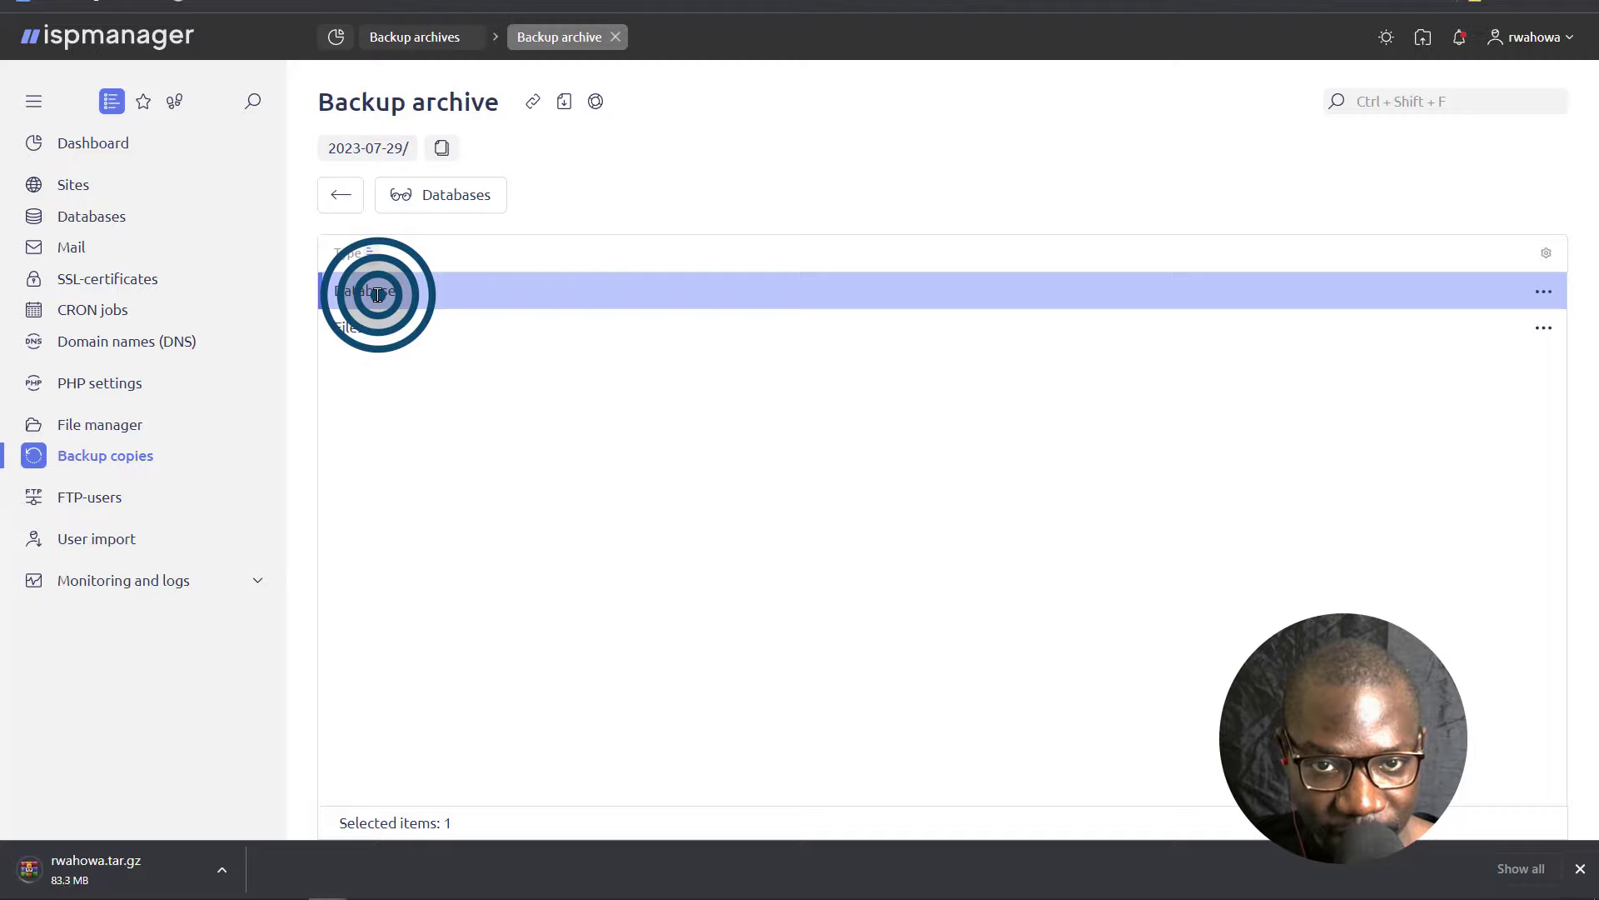
left_click(432, 194)
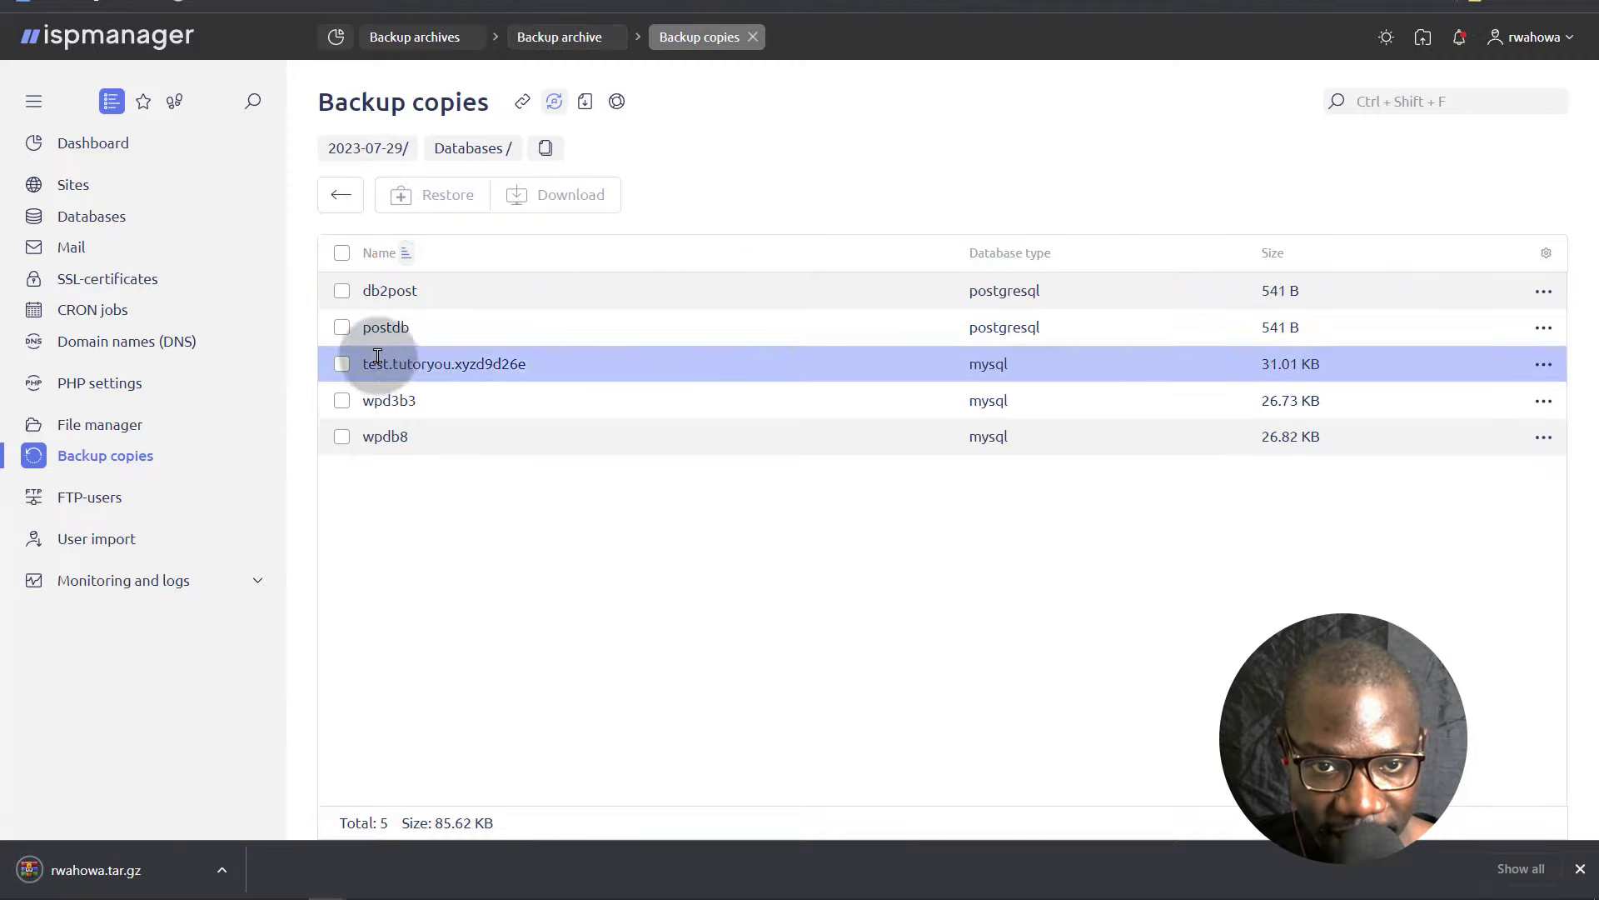
left_click(341, 291)
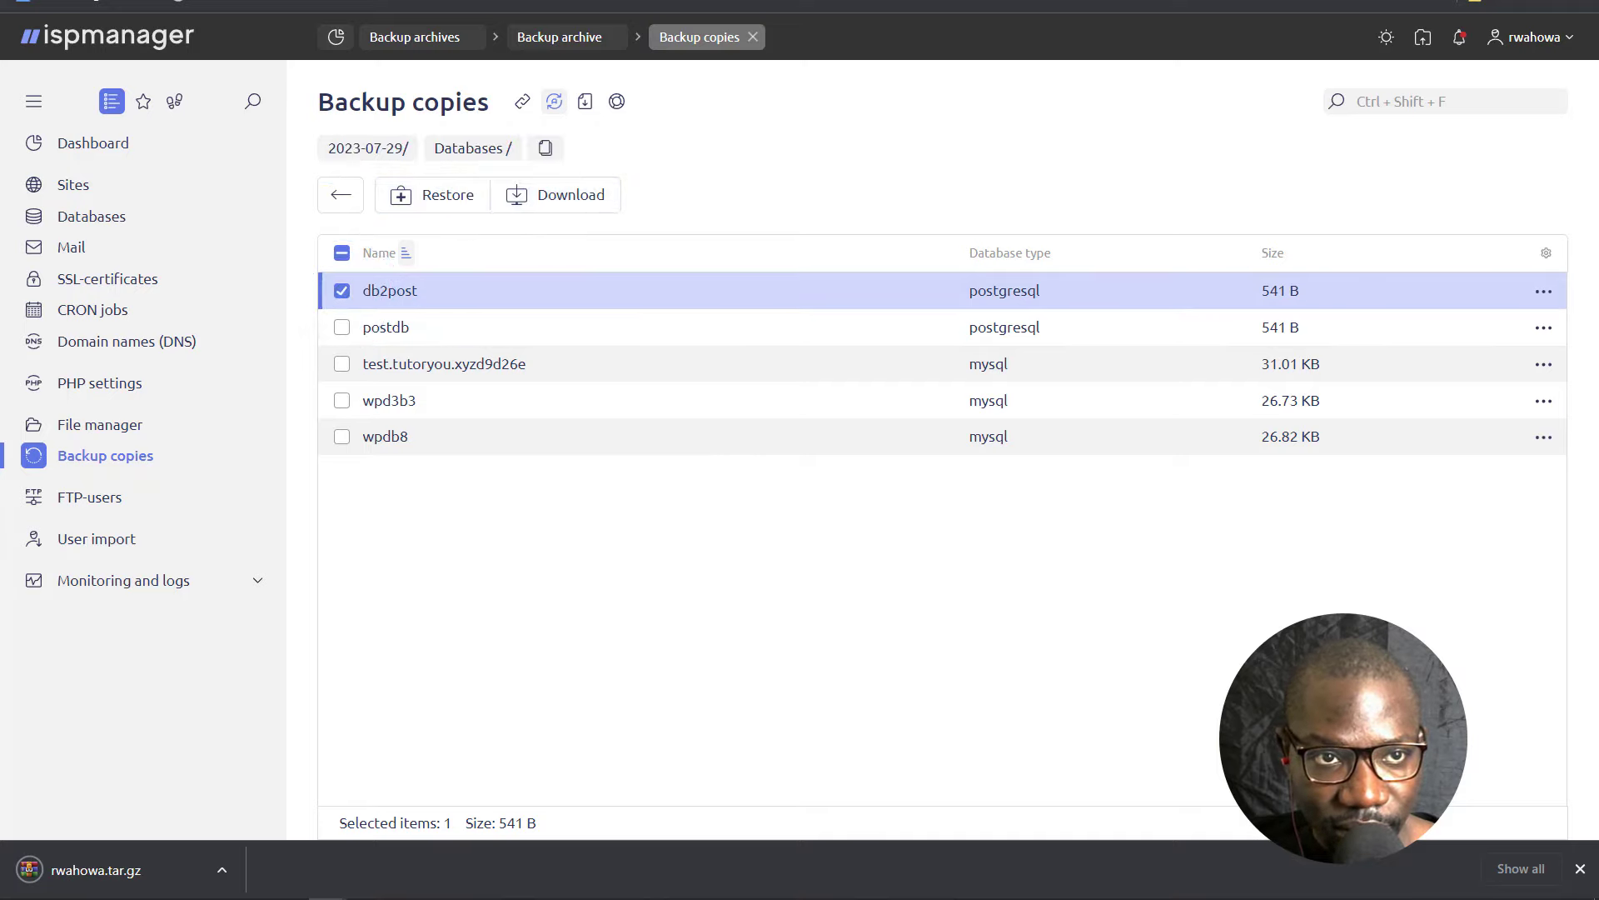
key("alt+Left")
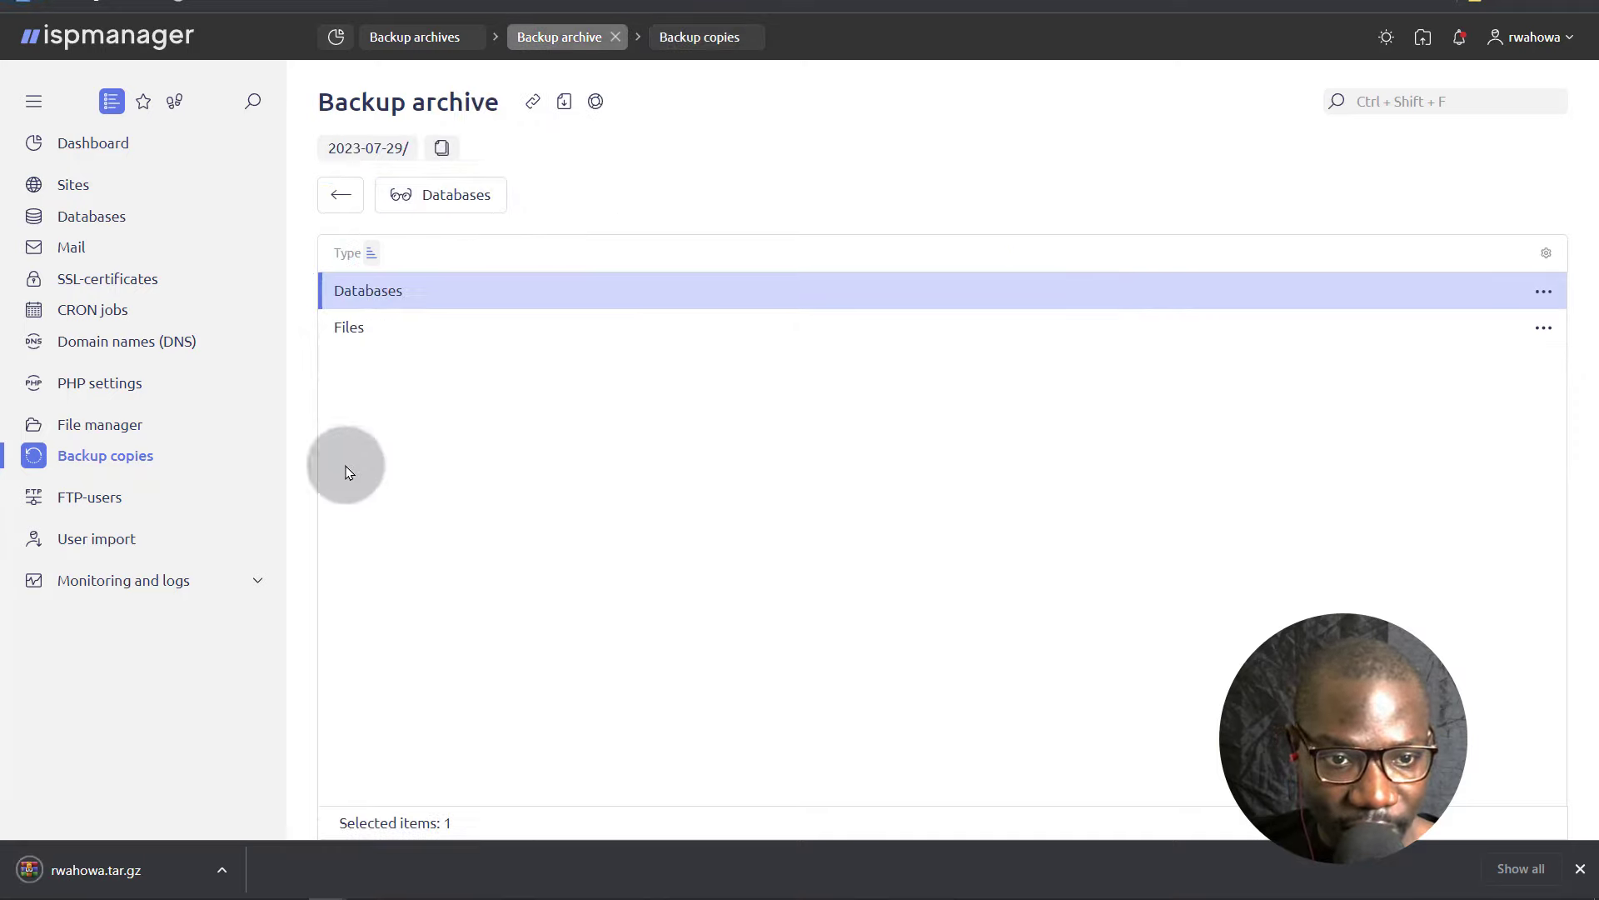
left_click(106, 456)
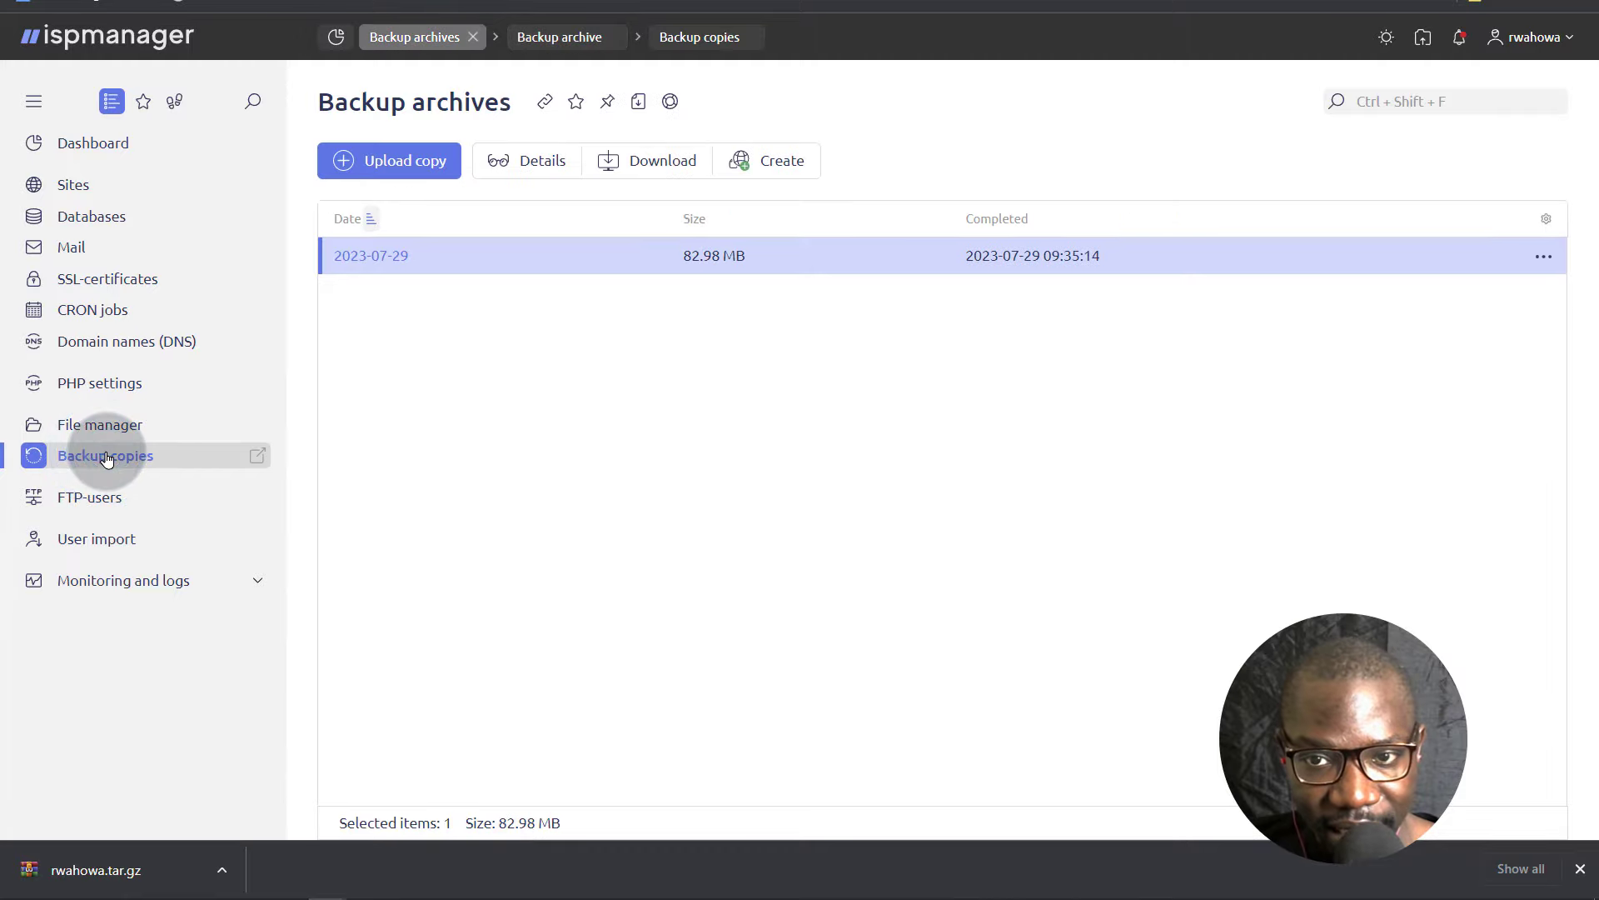
Step: Switch to the other browser window and look through the documentation article "Backup system: general information"
mouse_move(327, 883)
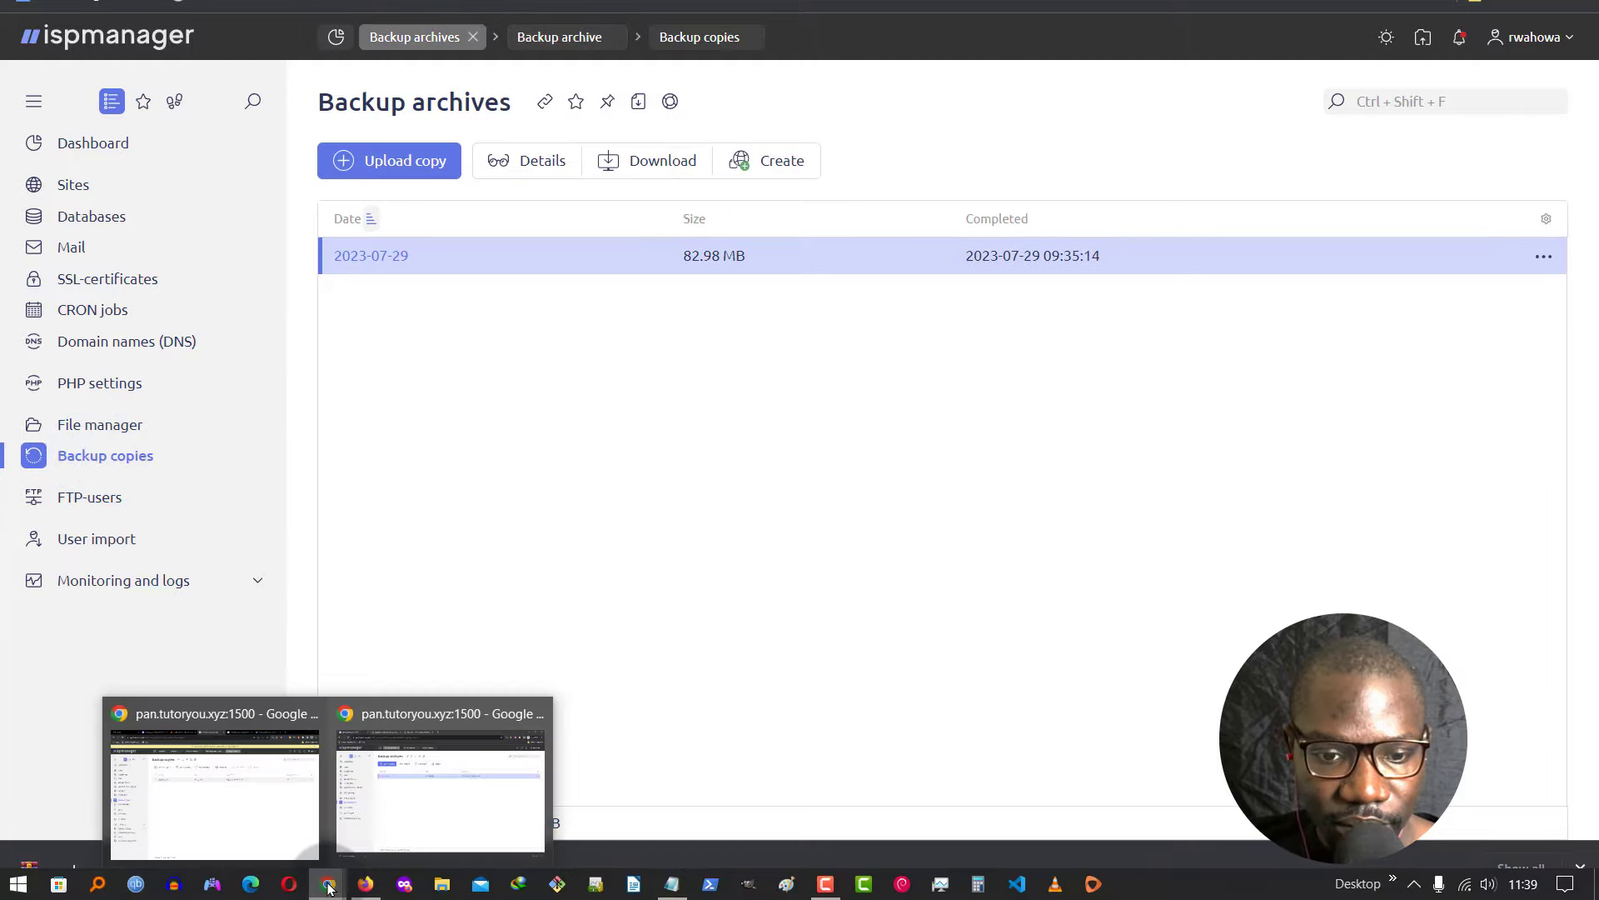
left_click(283, 789)
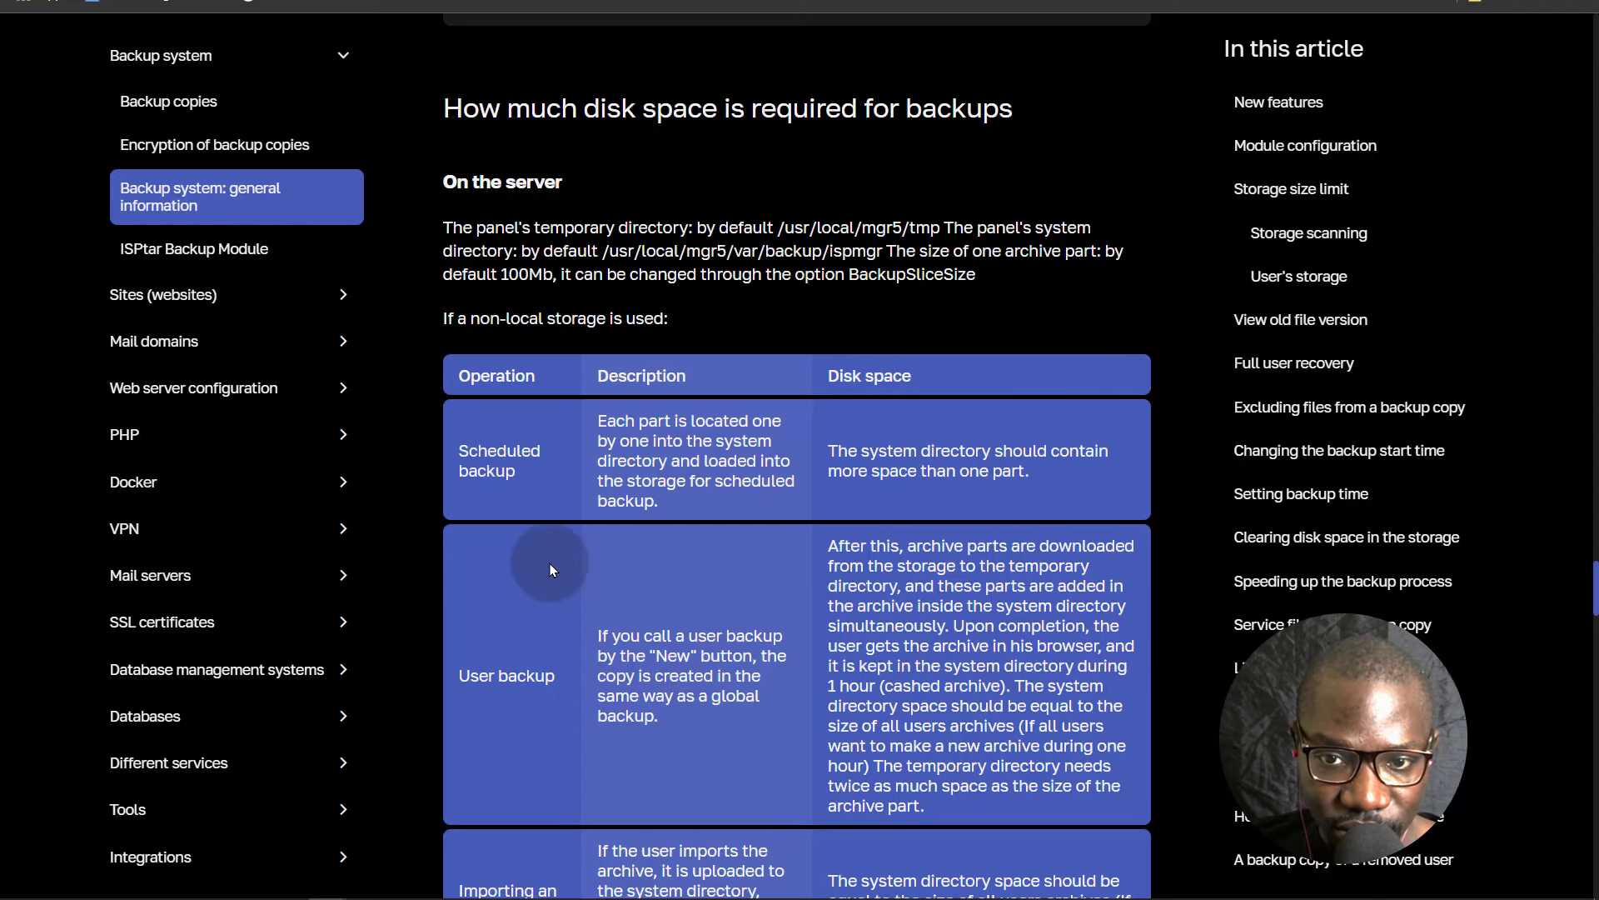
scroll(548, 561, "up", 8)
scroll(548, 562, "up", 10)
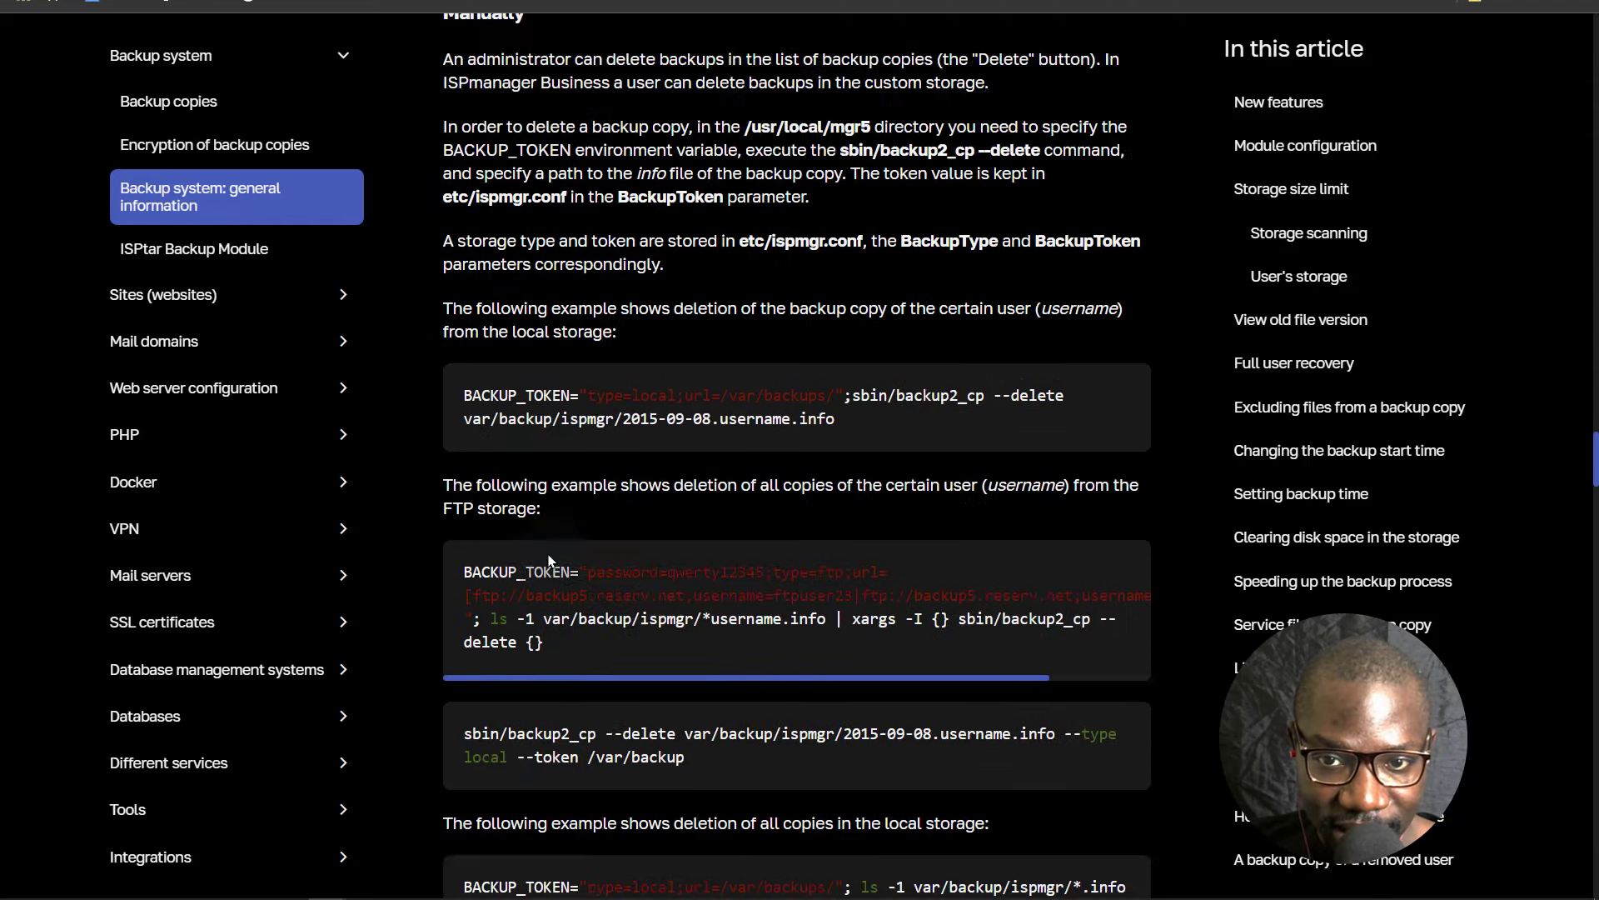